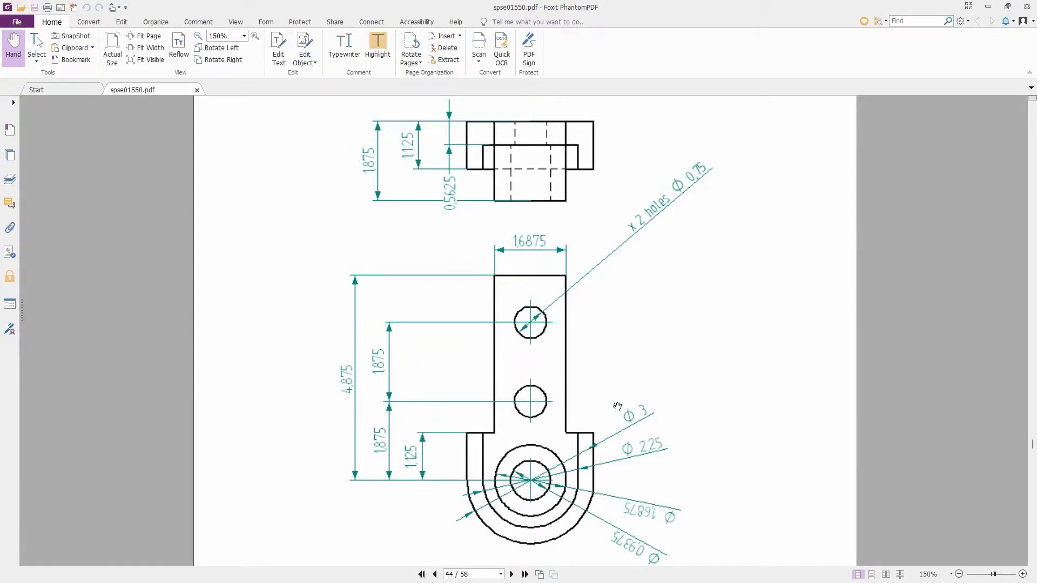
Create a new millimetre Model-template part named SWIVEL PLATE.prt
left_click(992, 6)
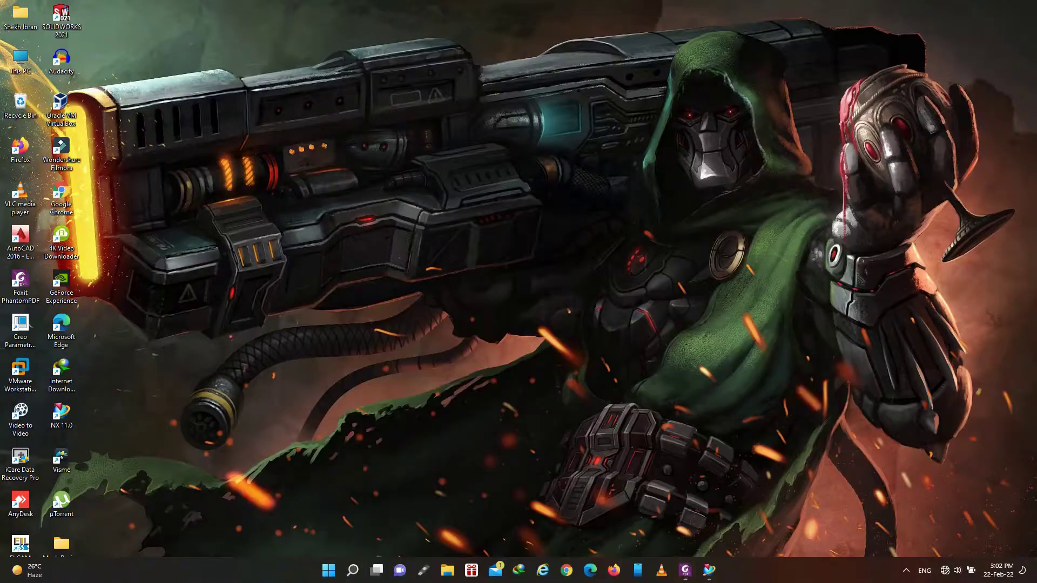
left_click(711, 571)
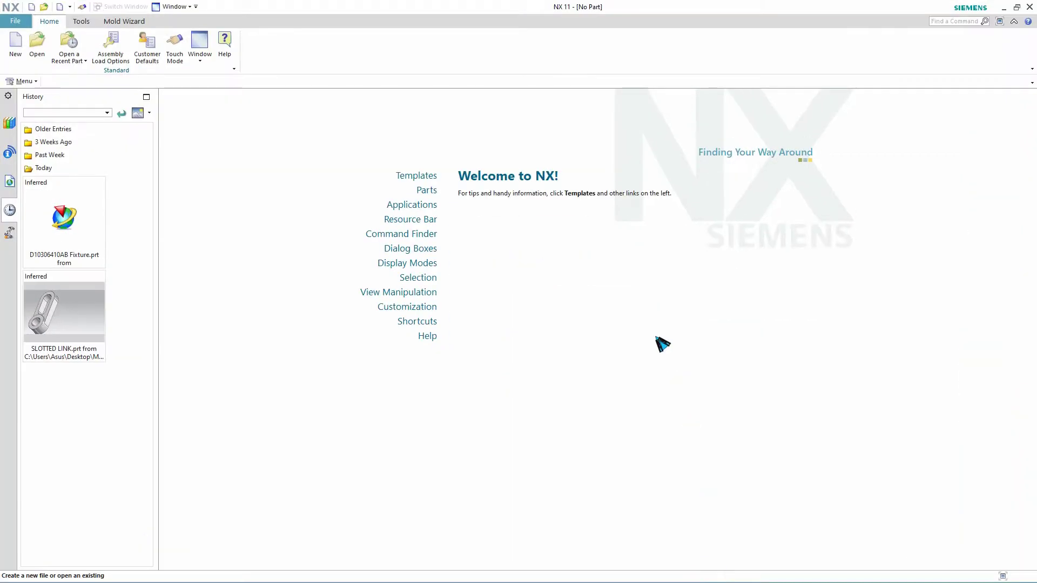
left_click(17, 54)
type("SWIVEL")
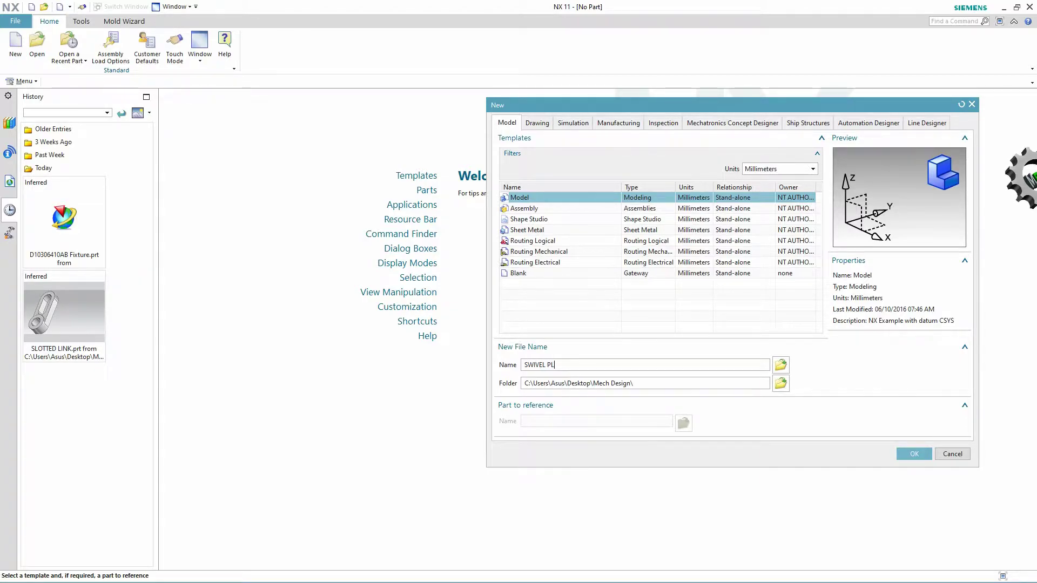
type("PLATE")
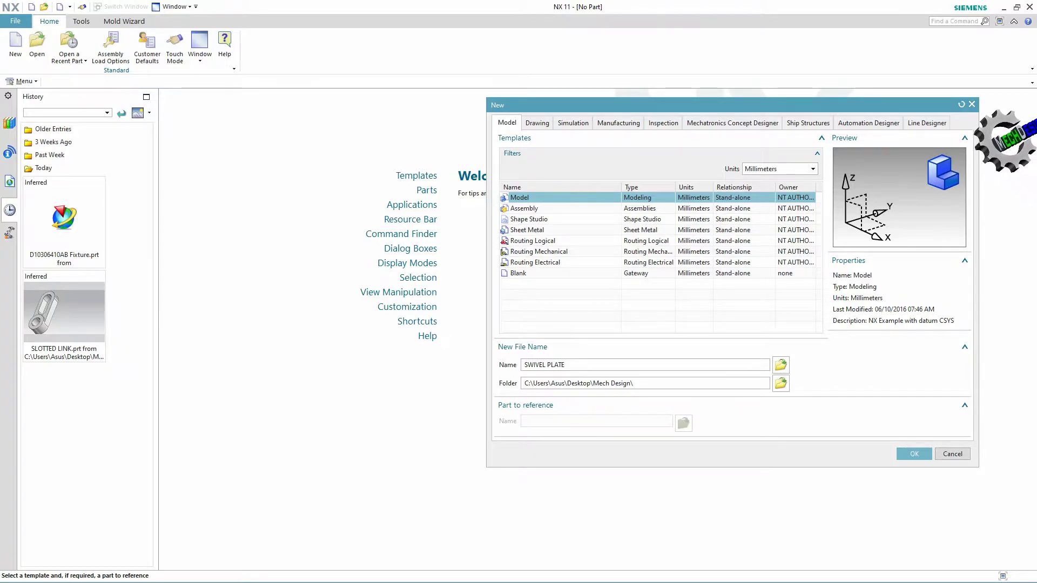
left_click(913, 454)
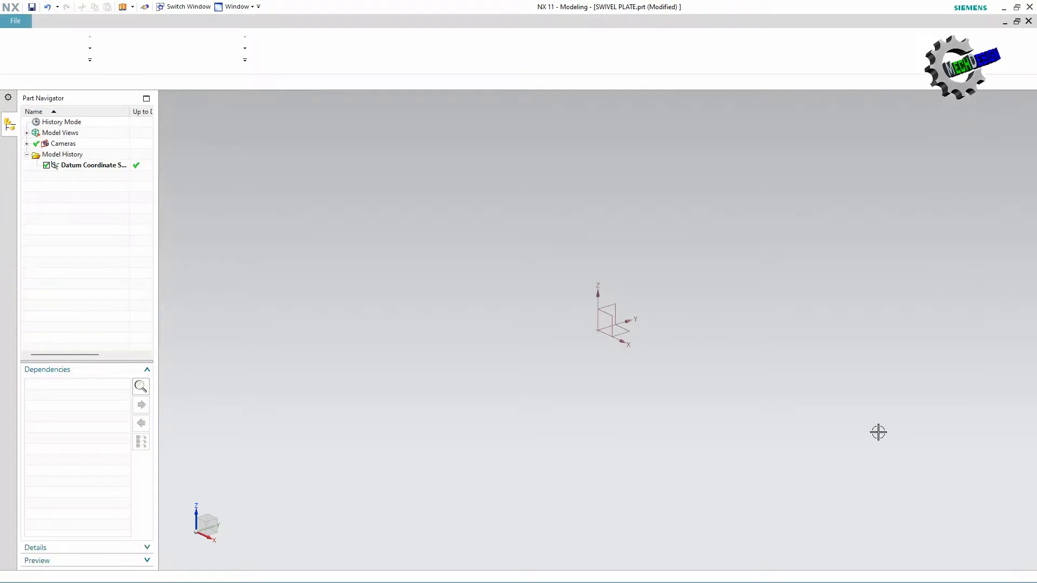
Start a sketch on the XY plane and draw a diameter-3 circle centred on the origin
left_click(22, 51)
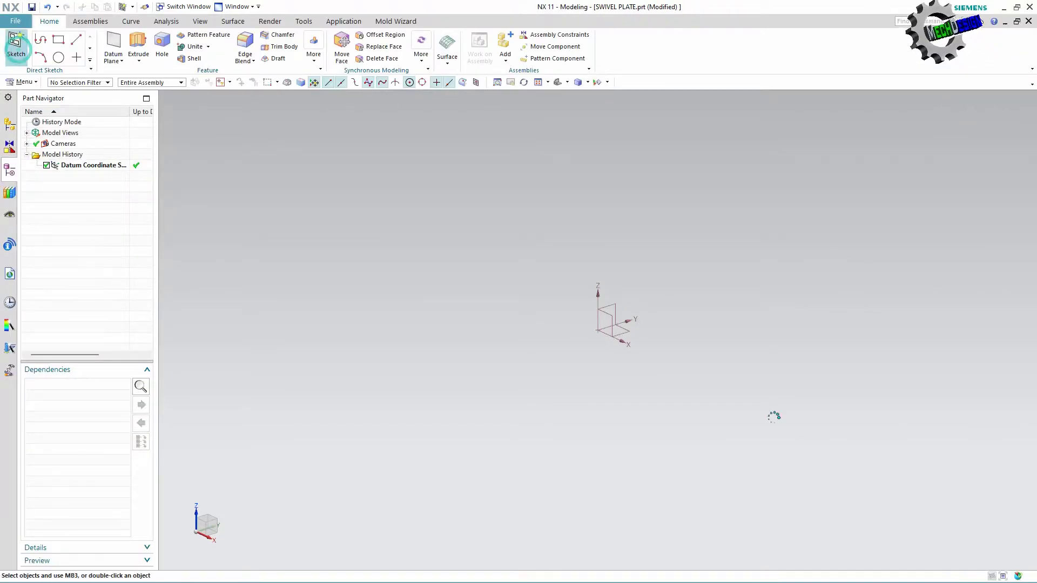
left_click(101, 233)
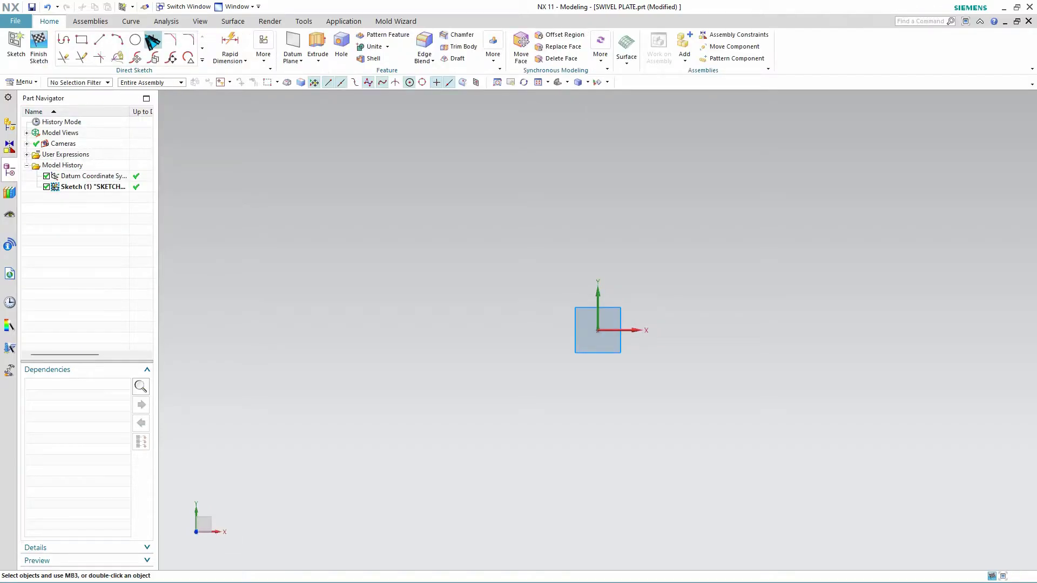
left_click(135, 40)
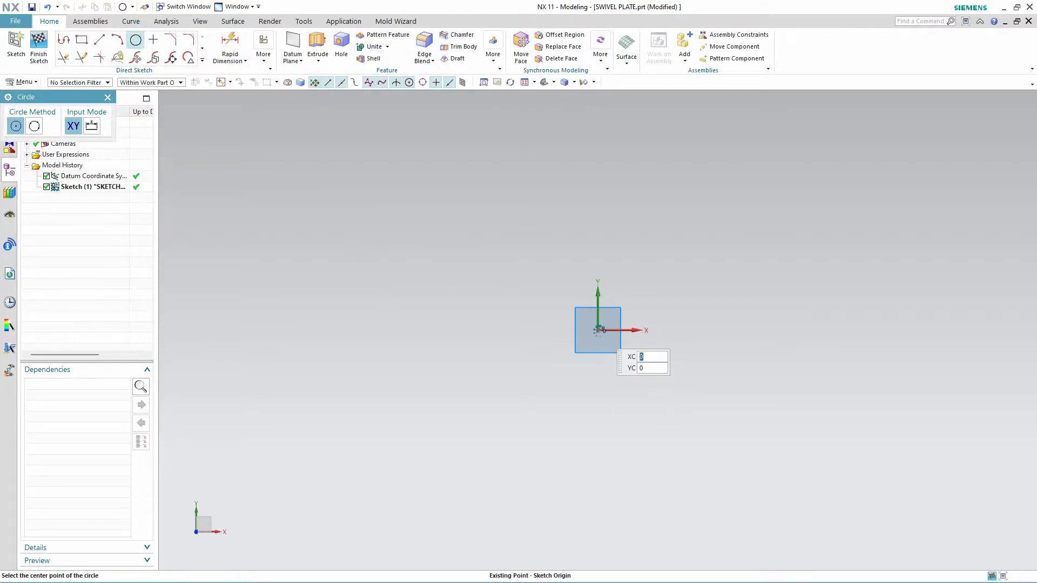
left_click(598, 330)
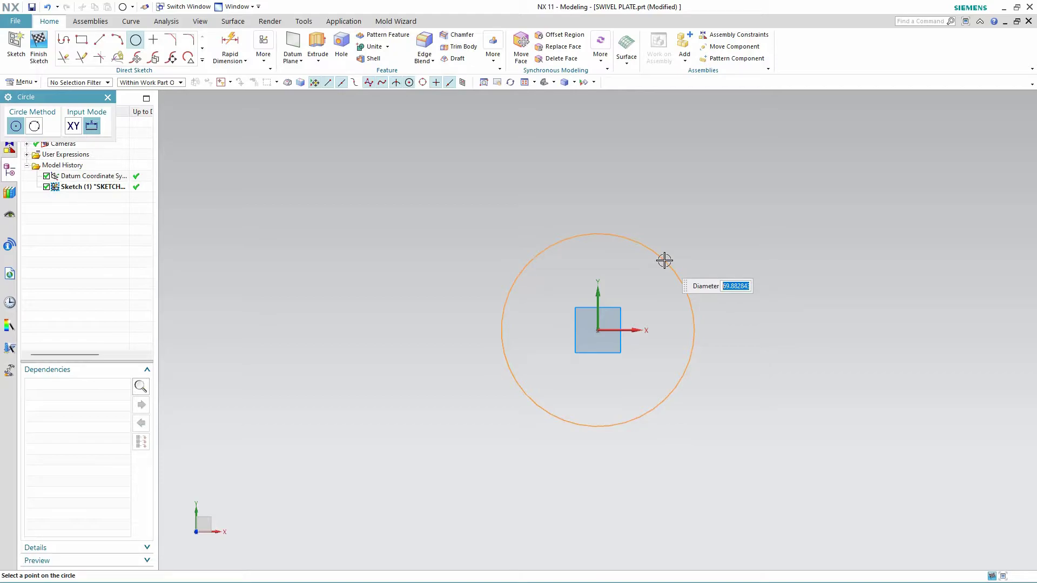
type("3")
key("Return")
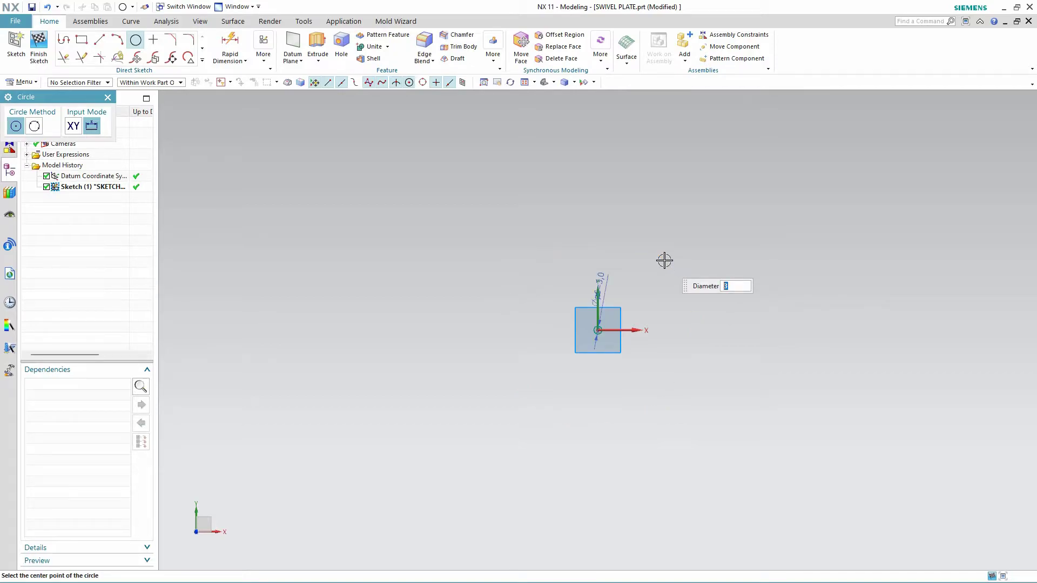
left_click(527, 83)
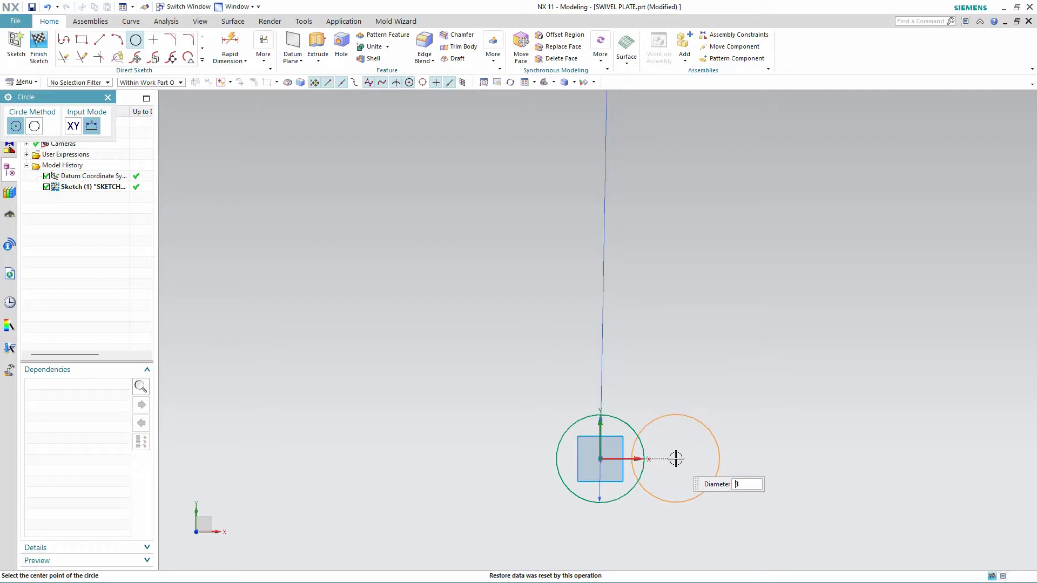
key("Escape")
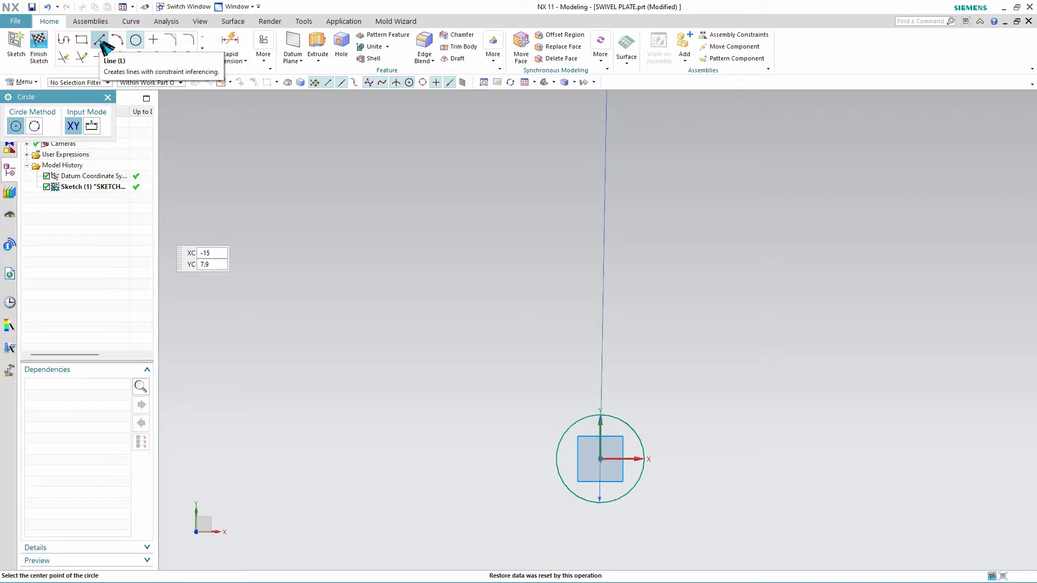
Draw a 7.6-long horizontal line left from the circle centre and offset it 4.875 upward
left_click(101, 42)
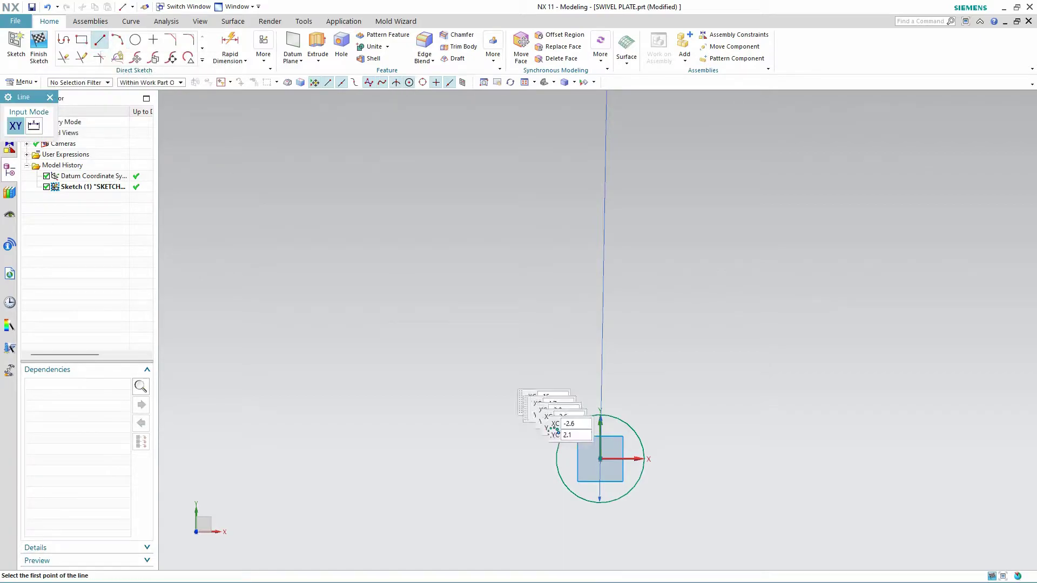
left_click(603, 460)
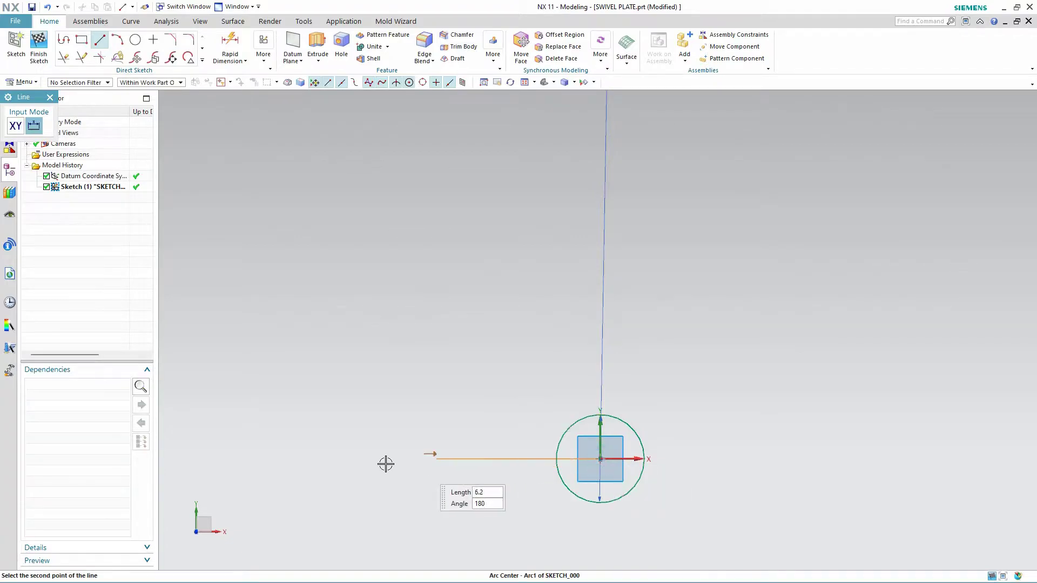
left_click(377, 460)
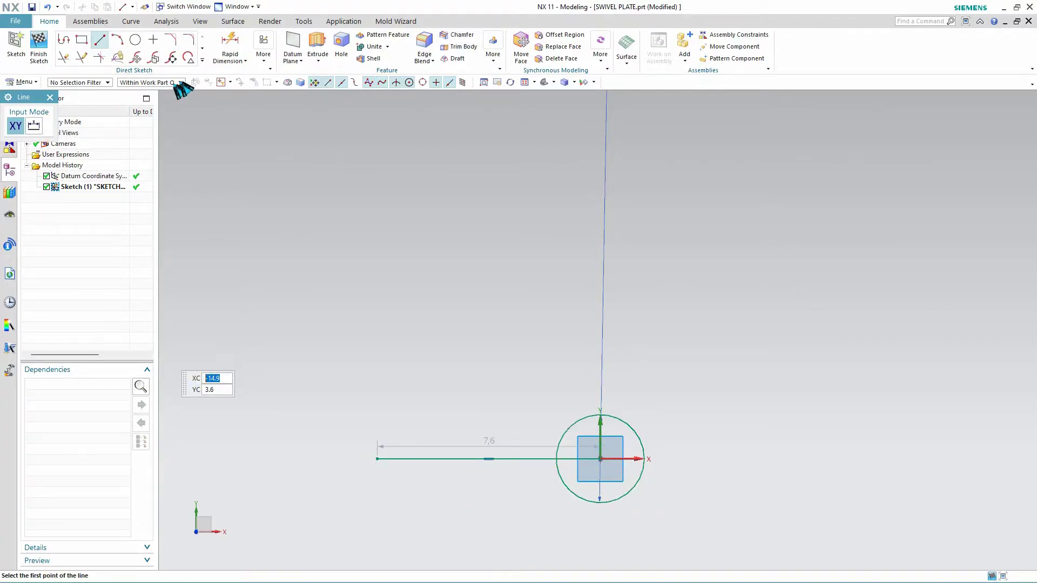
left_click(202, 60)
left_click(139, 133)
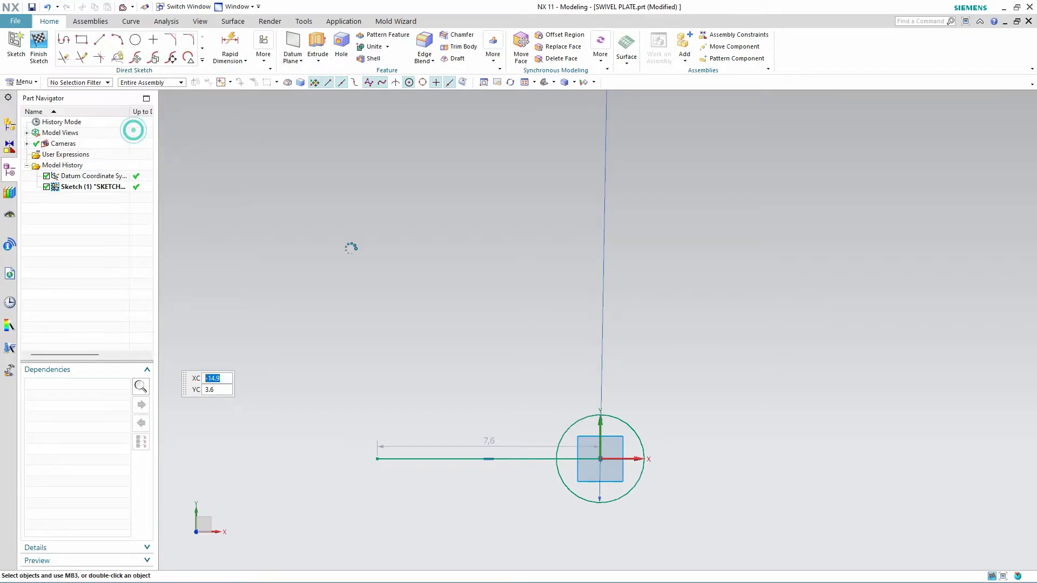
left_click(524, 459)
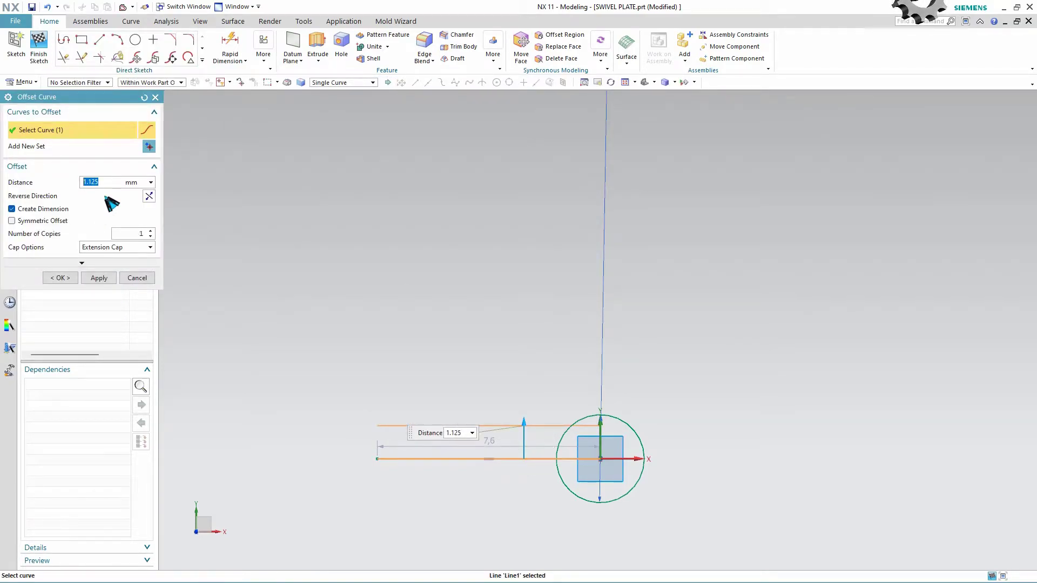
type("4.")
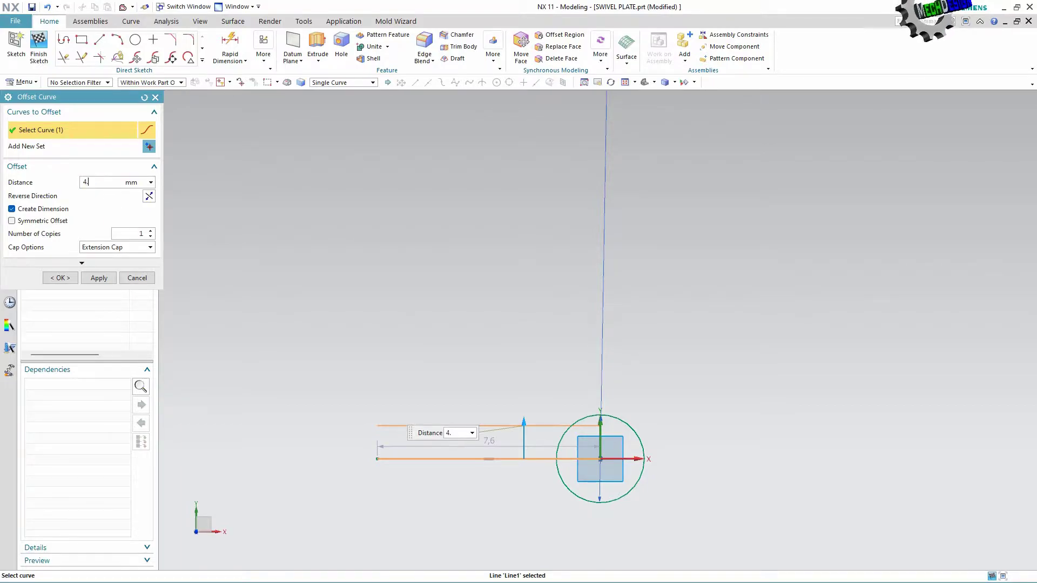
type("875")
key("Return")
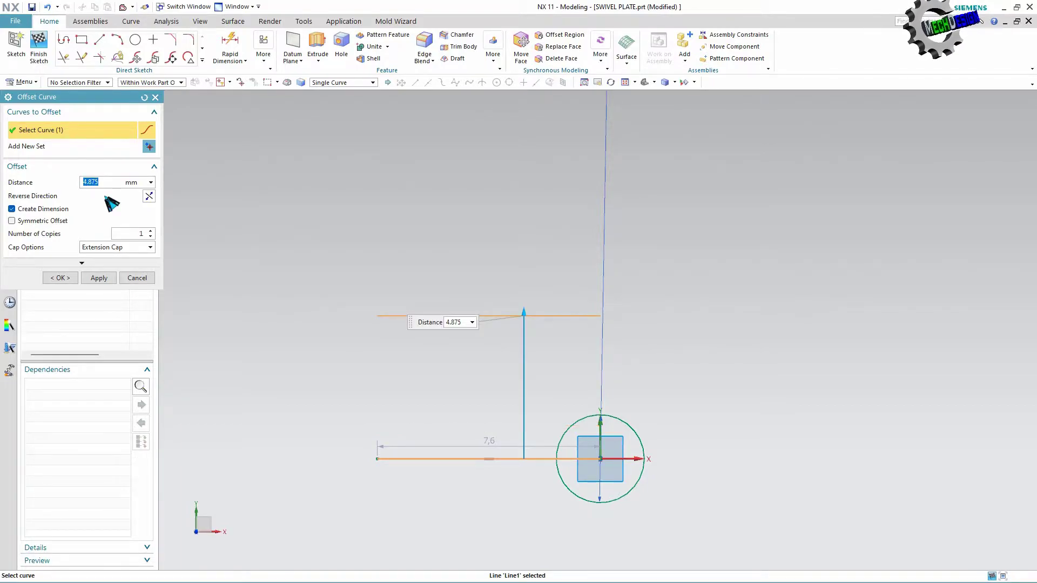
left_click(97, 278)
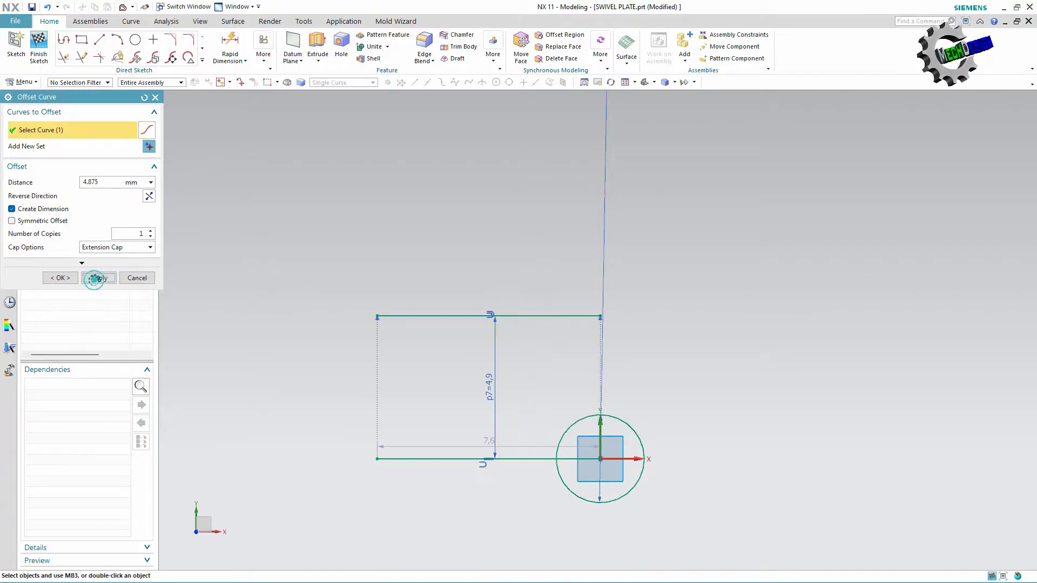
Offset the base line a second time by 1.125
left_click(475, 459)
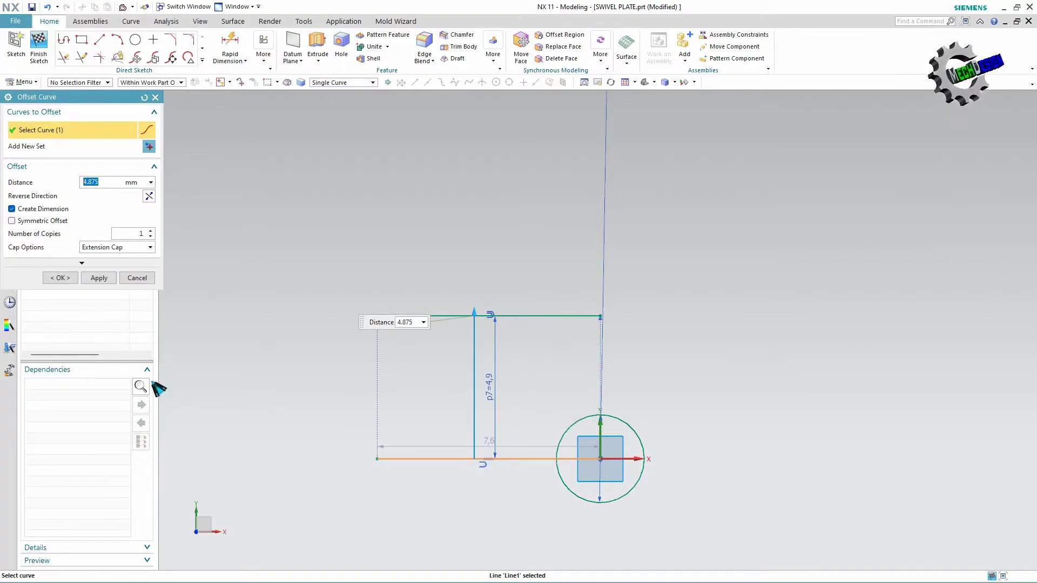
type("1.12")
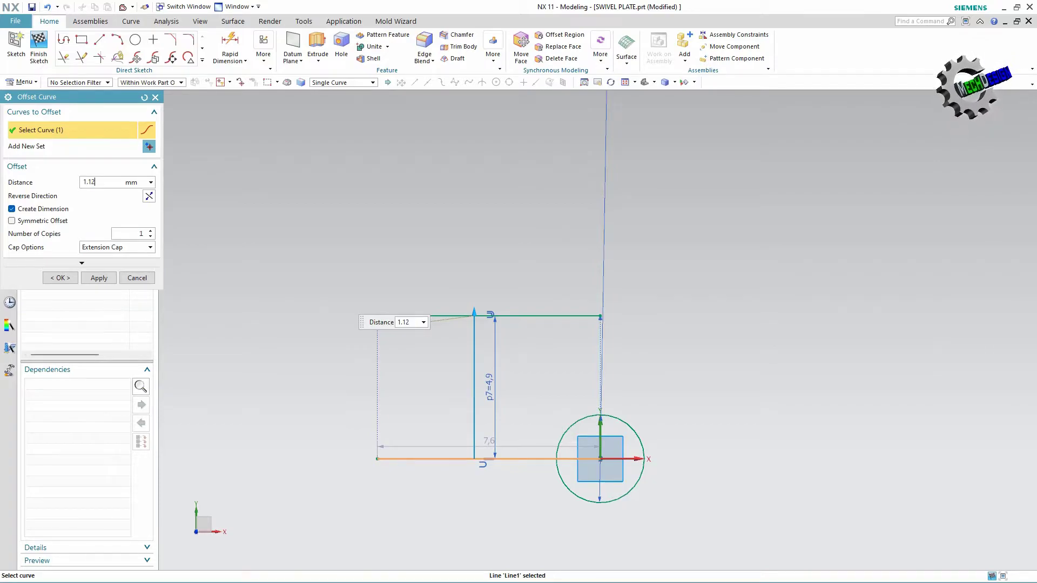
type("5")
key("Return")
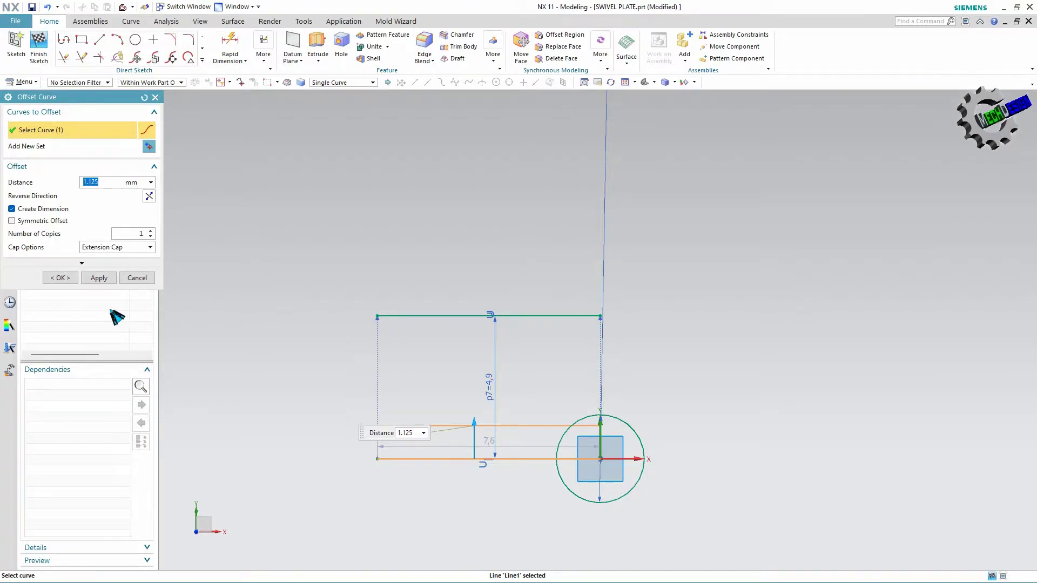
left_click(60, 278)
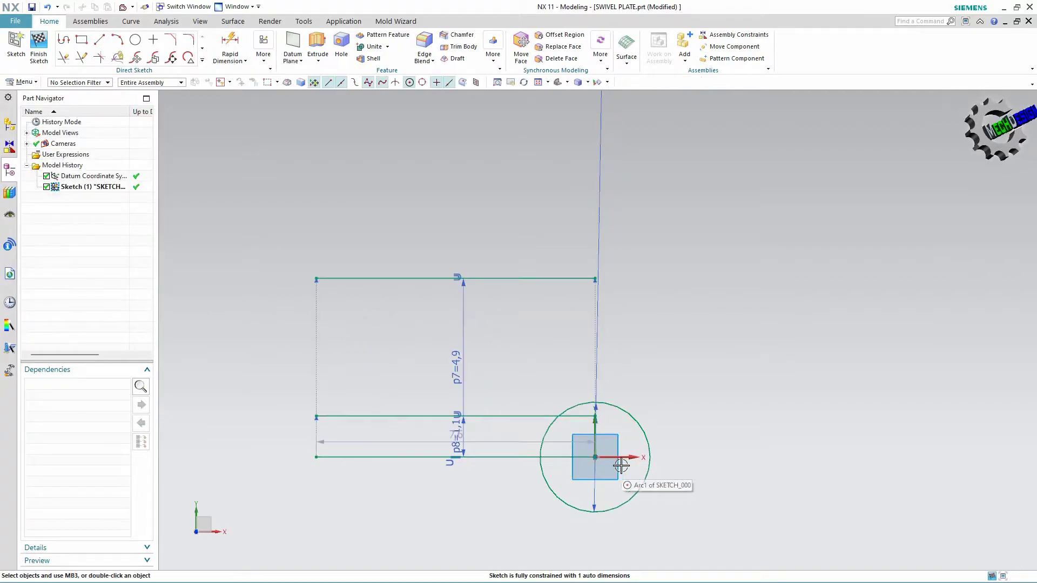
Delete the offset constraints and draw a 2-long vertical line up from the line–circle intersection
left_click(449, 463)
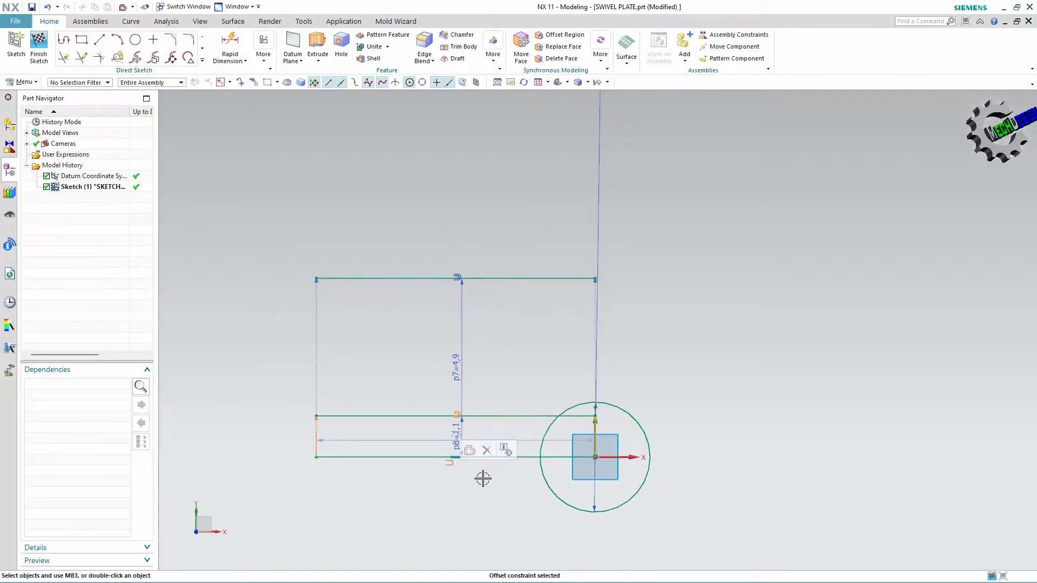
left_click(487, 450)
left_click(456, 473)
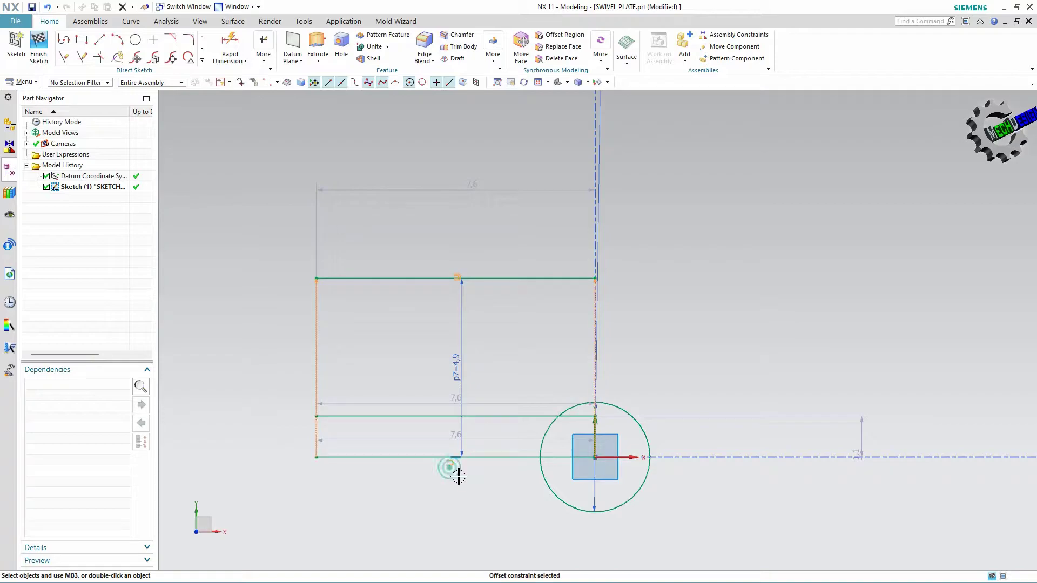
left_click(487, 450)
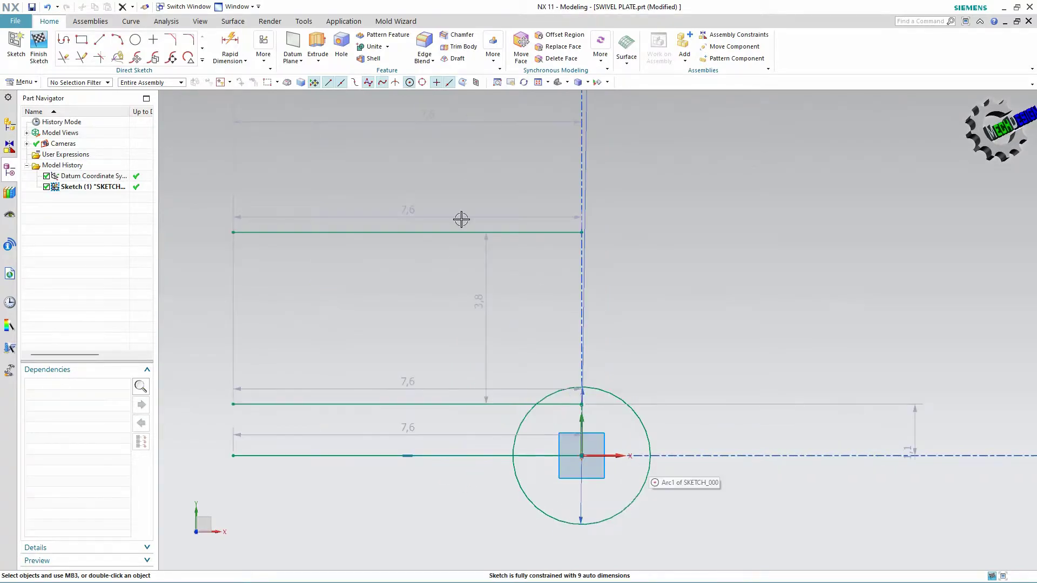
left_click(100, 40)
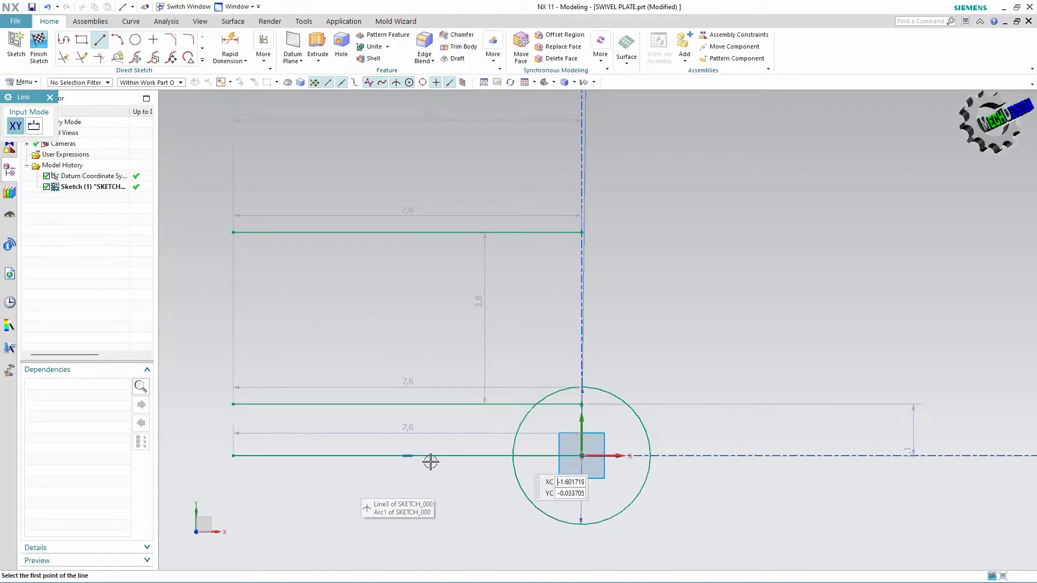
left_click(513, 456)
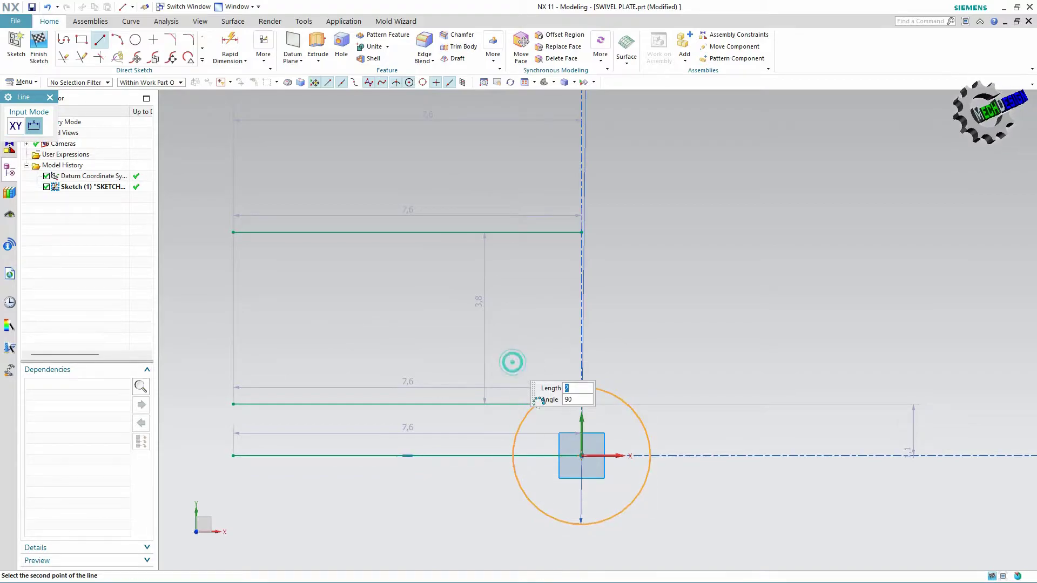
left_click(513, 362)
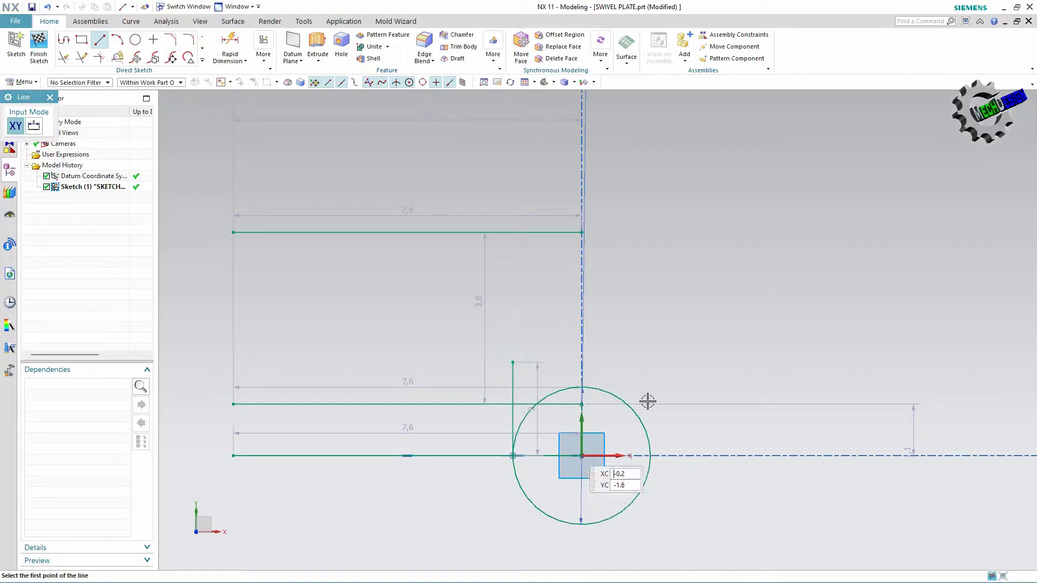
Draw a long vertical line from the top line's end down past the circle
left_click(102, 42)
left_click(100, 40)
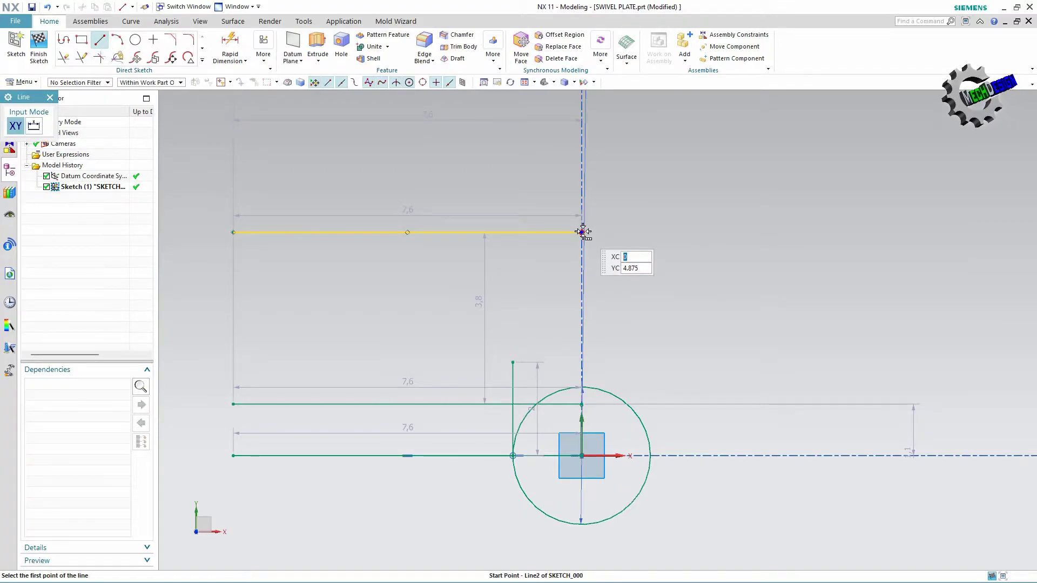
left_click(583, 232)
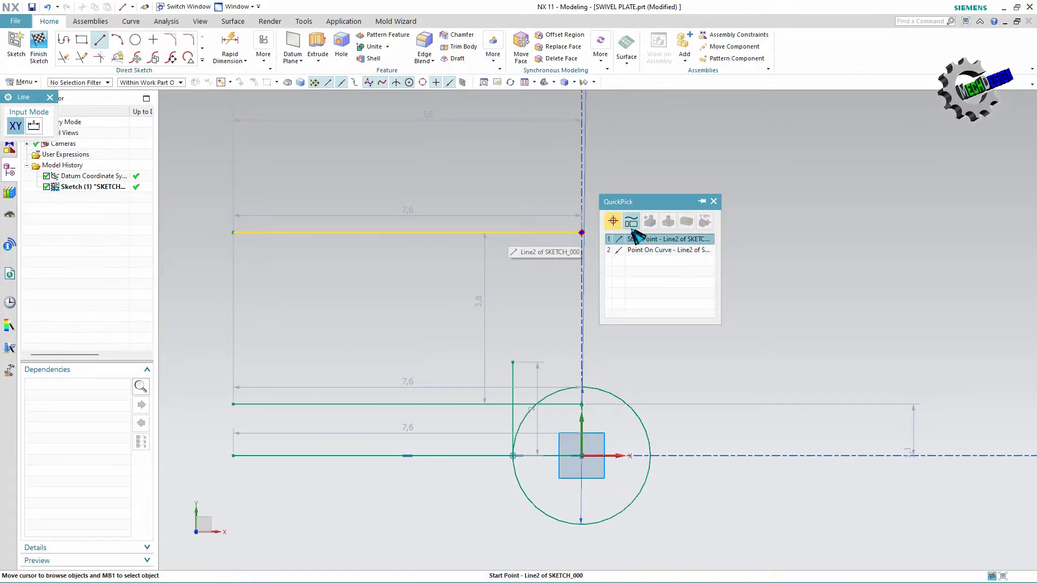
left_click(582, 557)
left_click(202, 59)
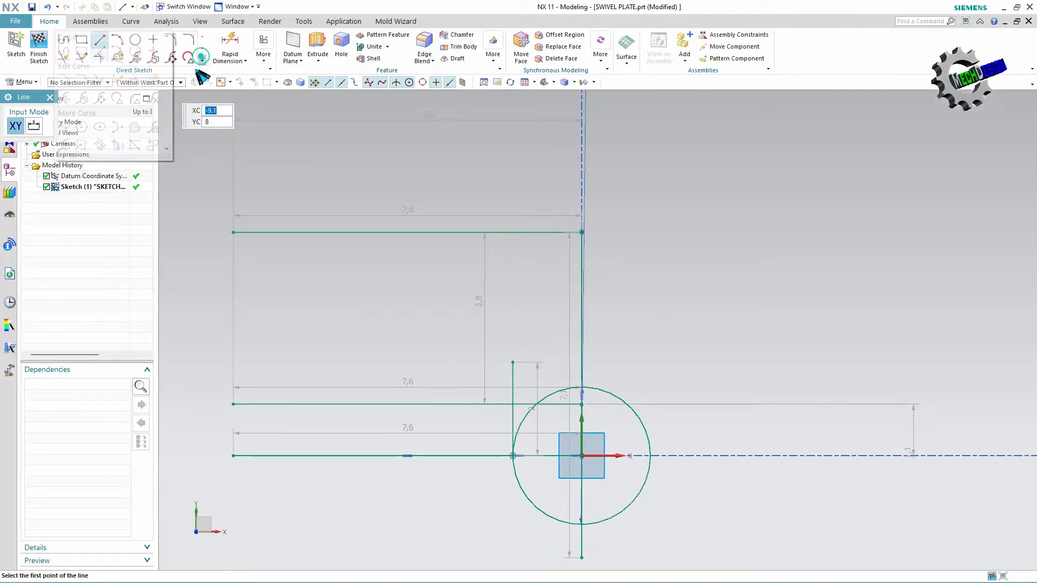
left_click(138, 131)
Offset the long vertical axis line by 1.685/2
left_click(581, 270)
type("1.685/2")
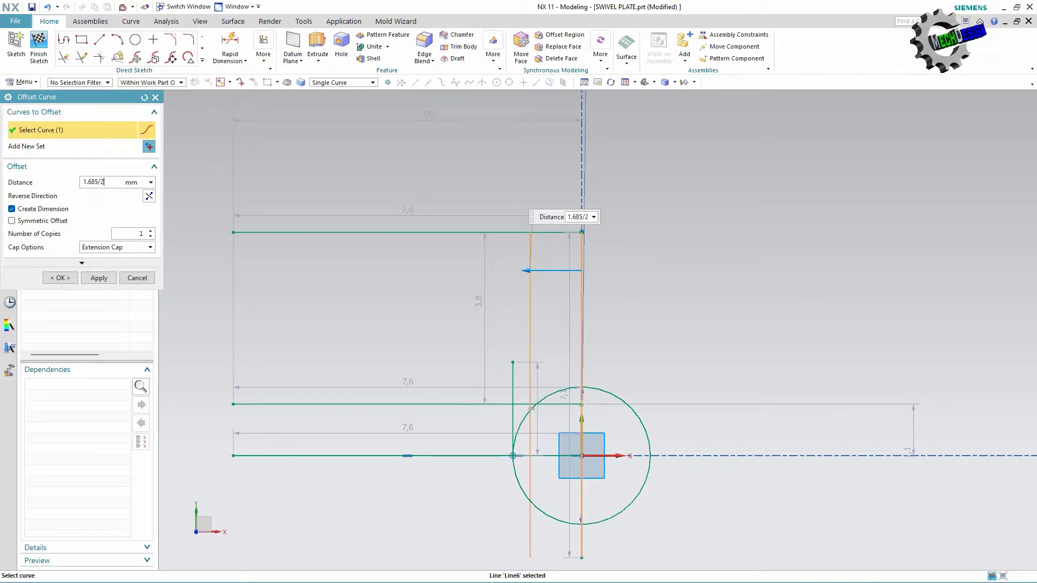
key("Return")
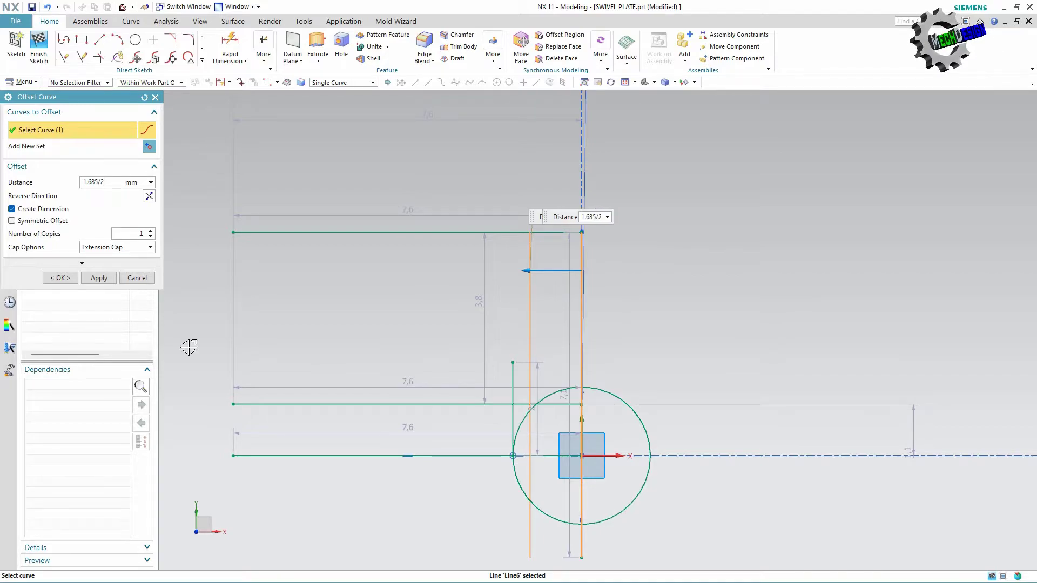
left_click(61, 278)
scroll(550, 437, "up", 1)
scroll(551, 438, "up", 1)
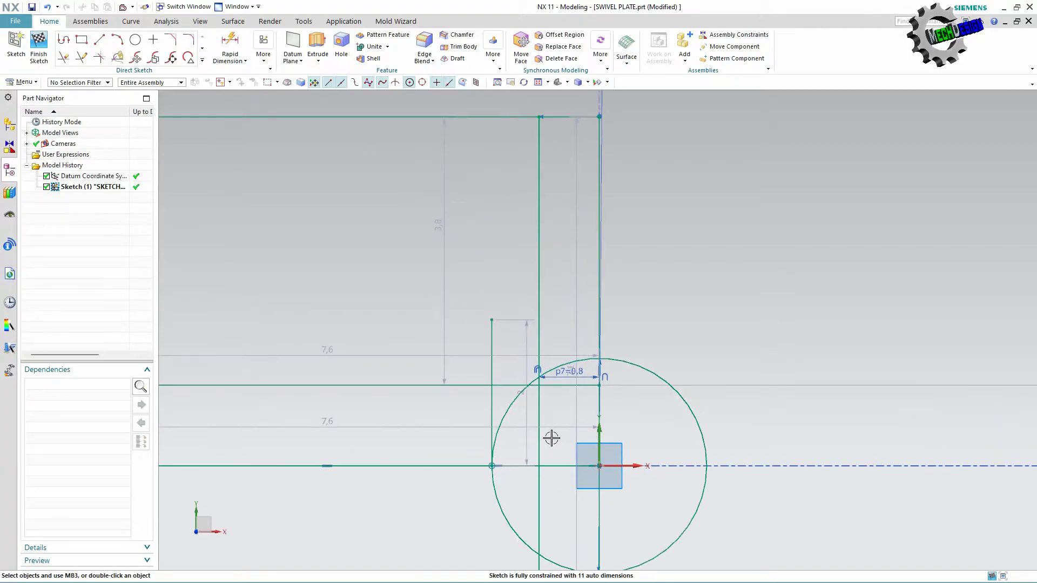
scroll(644, 286, "down", 2)
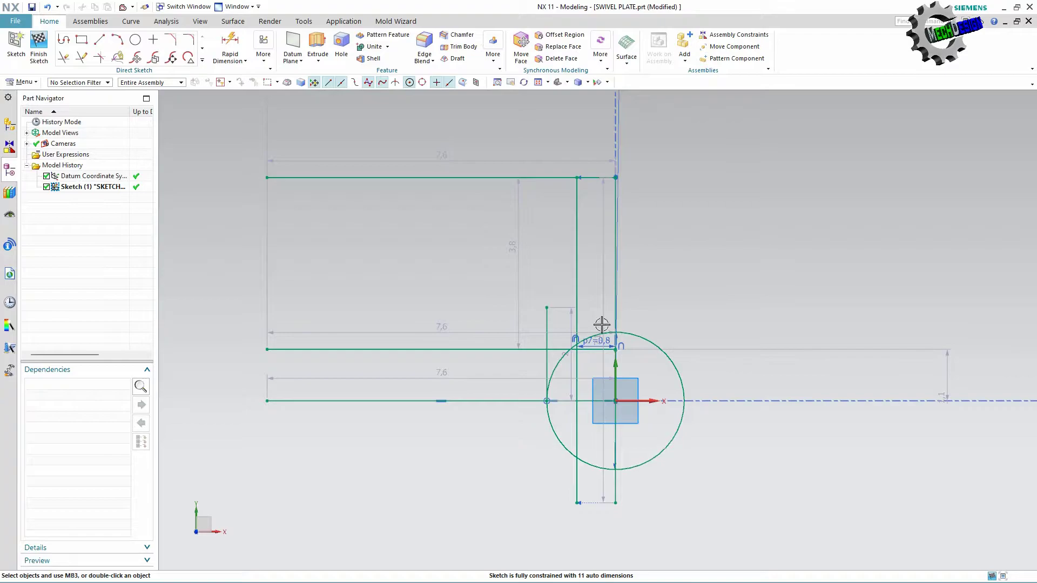
Delete the new line's offset constraint
left_click(625, 344)
key("Delete")
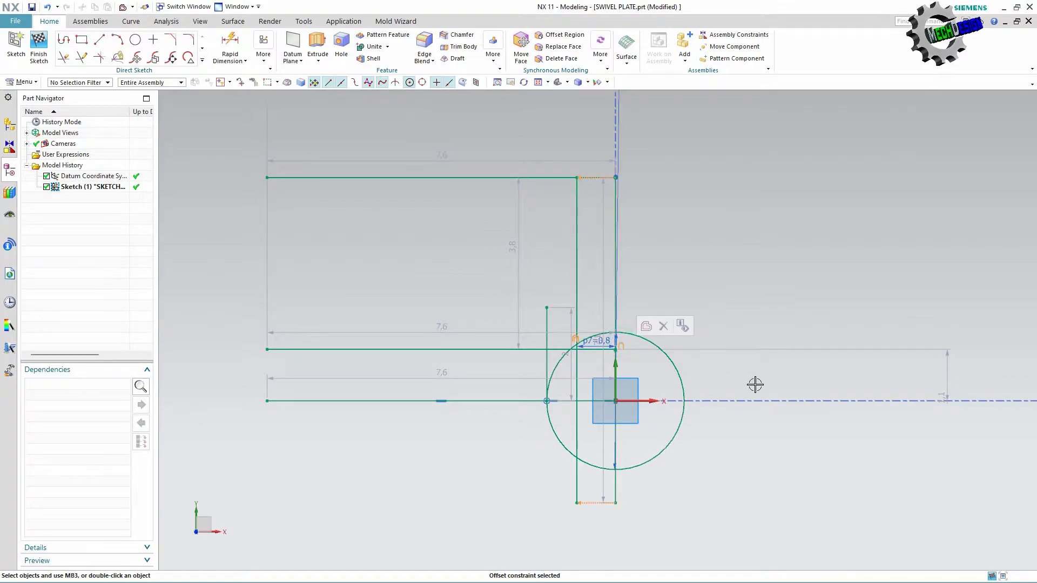
scroll(657, 417, "up", 1)
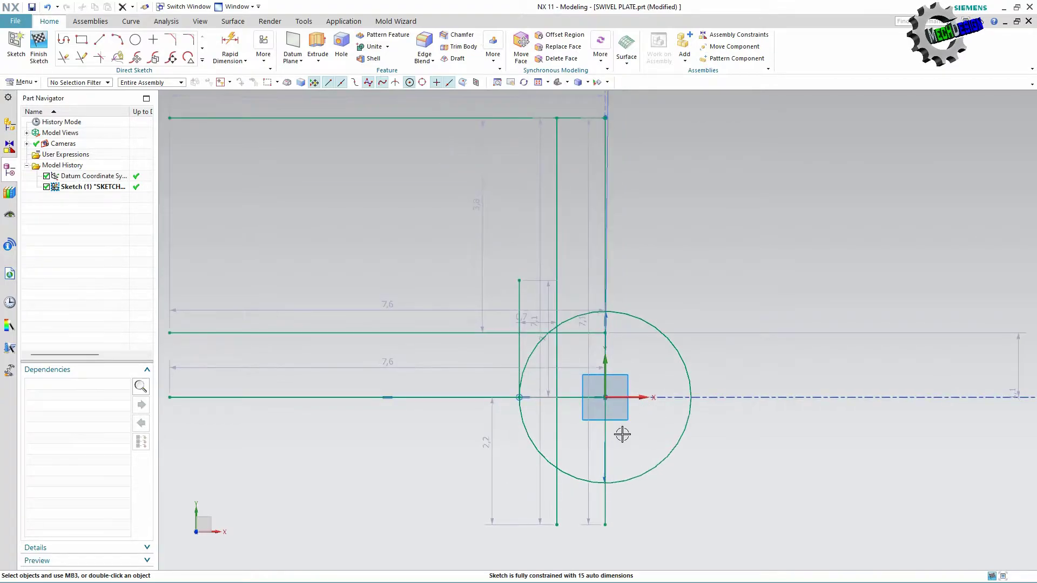
scroll(622, 435, "down", 1)
Trim the leftmost lines, the top line's left part and the segments inside the strip
left_click(63, 56)
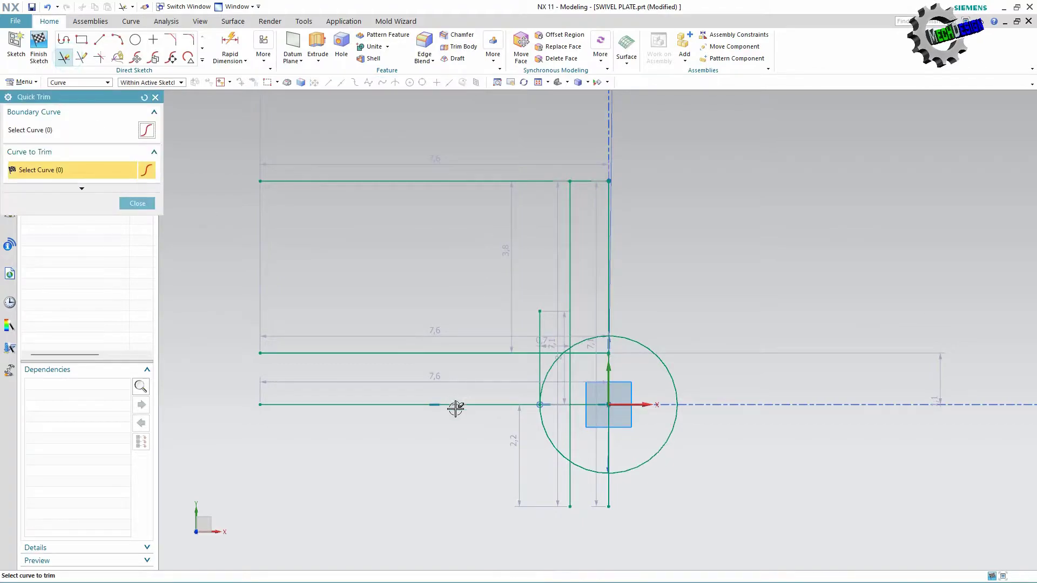
left_click_drag(424, 435, 419, 314)
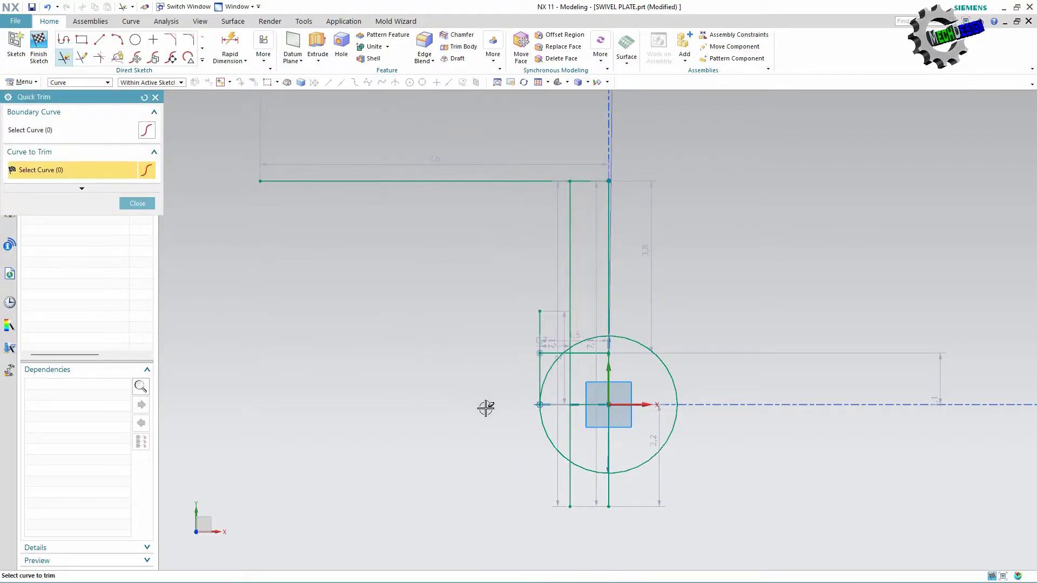
left_click(451, 181)
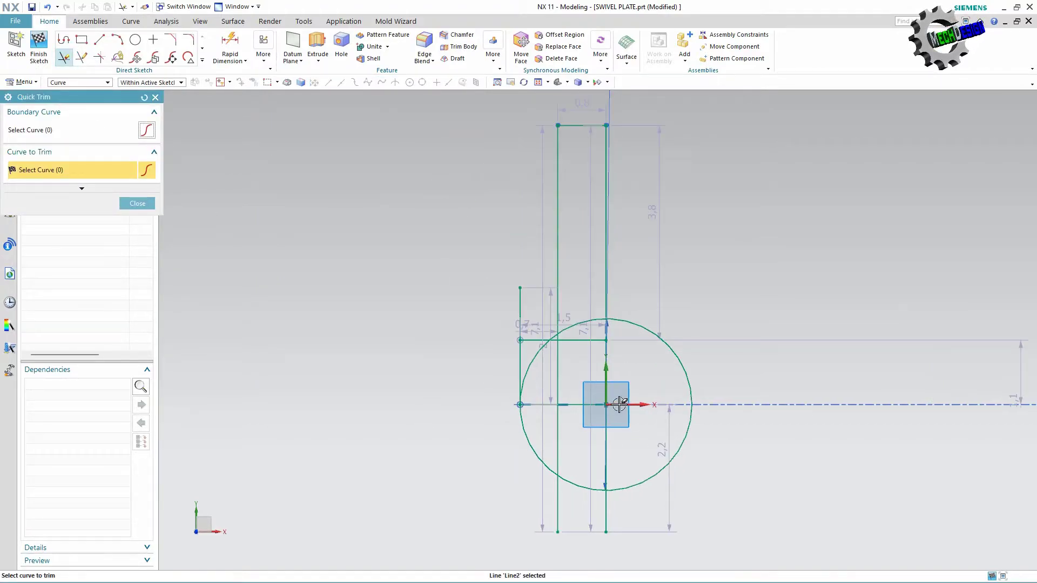
scroll(588, 373, "up", 1)
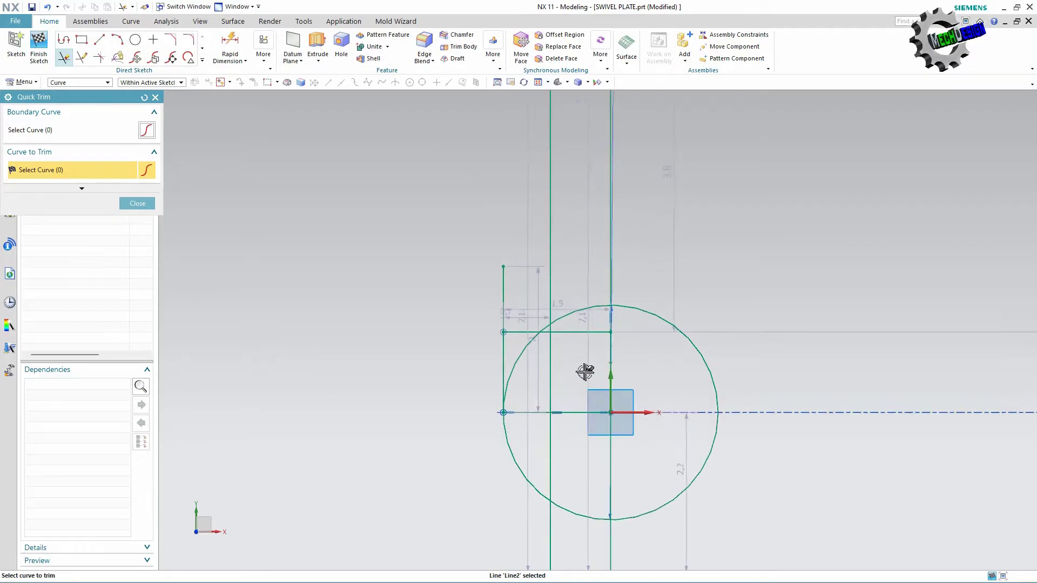
left_click(503, 287)
left_click(517, 361)
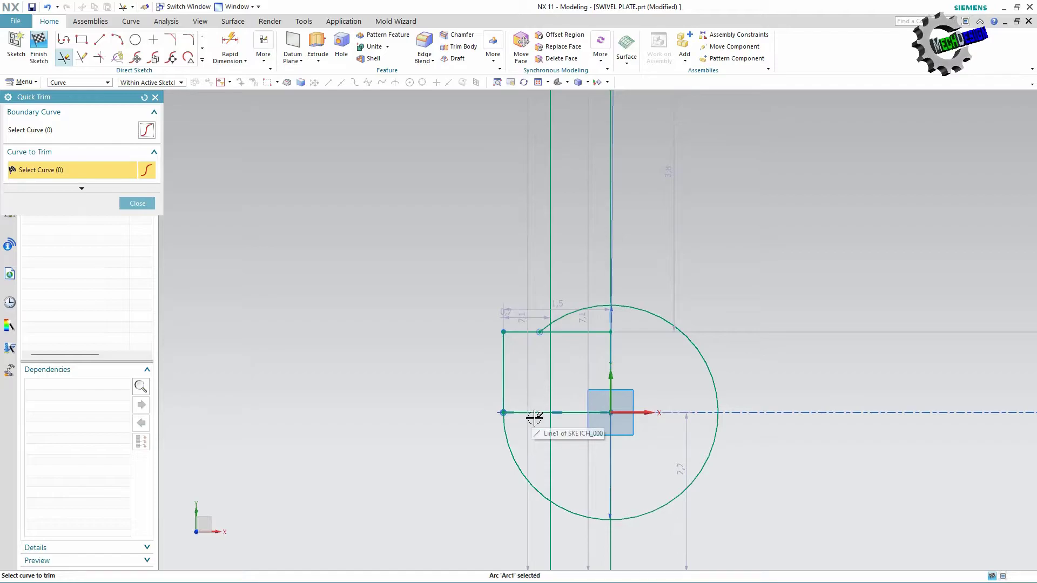
left_click(531, 413)
left_click(553, 403)
scroll(556, 389, "down", 2)
scroll(562, 388, "down", 1)
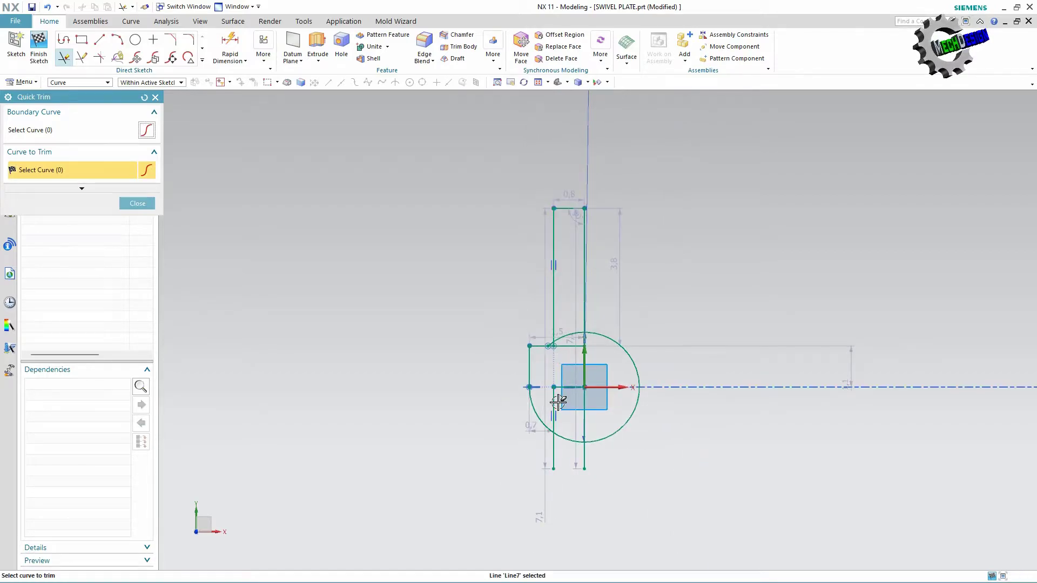
Trim the vertical lines below the circle, the small arc piece and the circle's right half
left_click(554, 451)
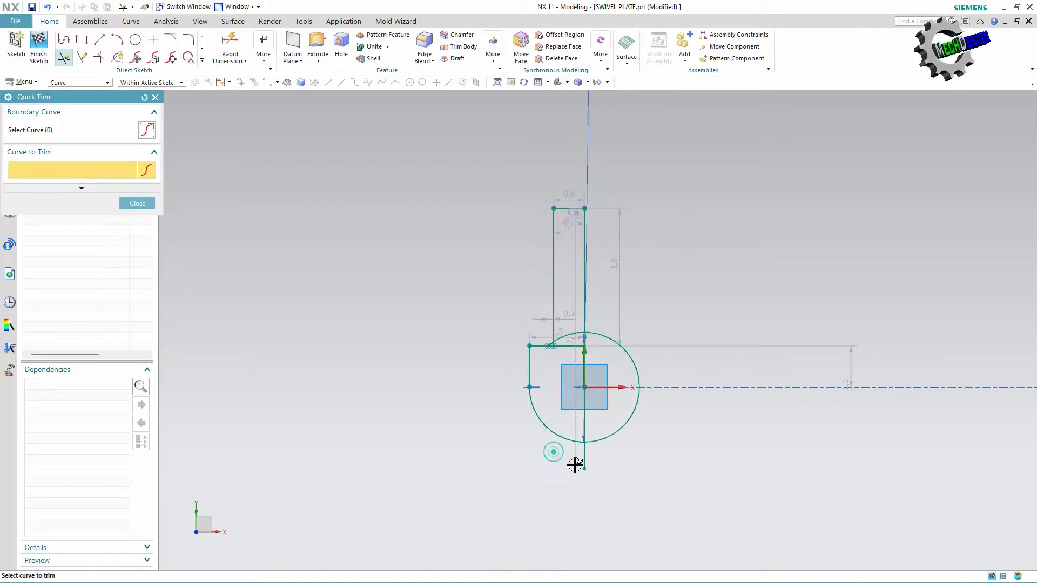
left_click(584, 456)
scroll(563, 340, "up", 2)
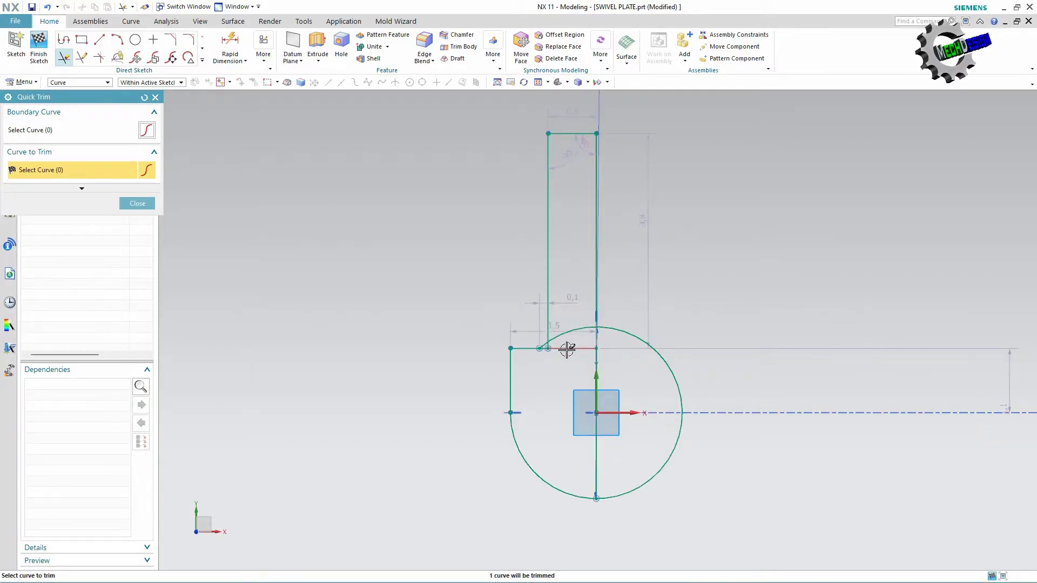
left_click(538, 341)
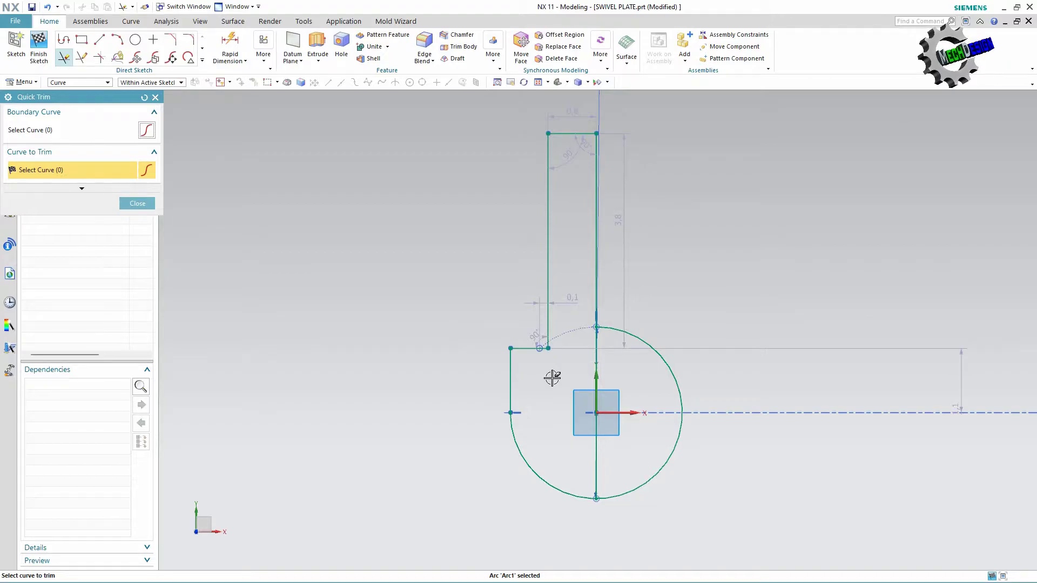
left_click(670, 353)
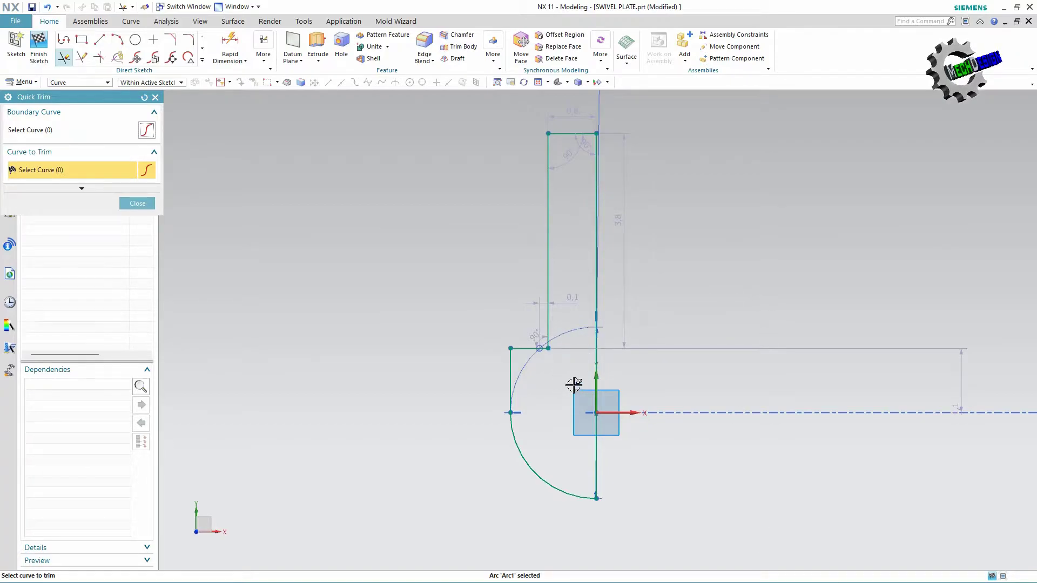
middle_click_drag(763, 337, 709, 342, "shift")
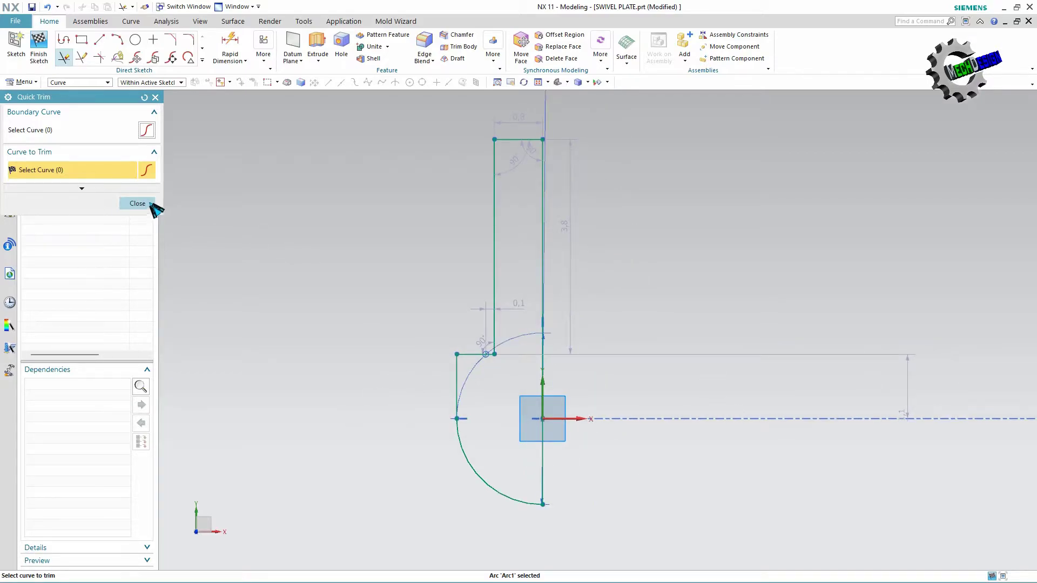
Mirror the arc, strip sides, short line and top edge across the vertical centreline
left_click(139, 203)
left_click(203, 61)
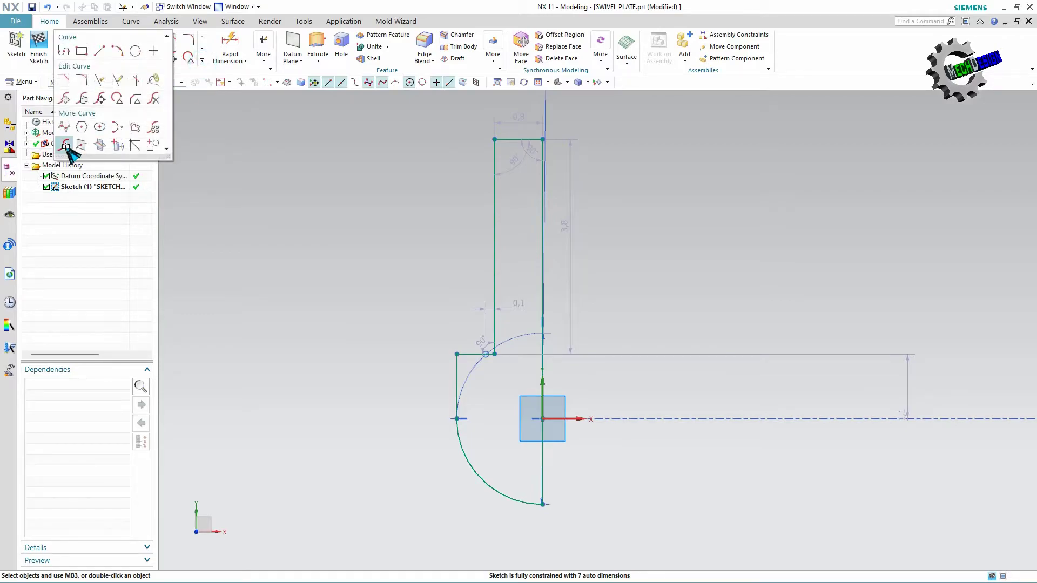
left_click(64, 144)
left_click(466, 445)
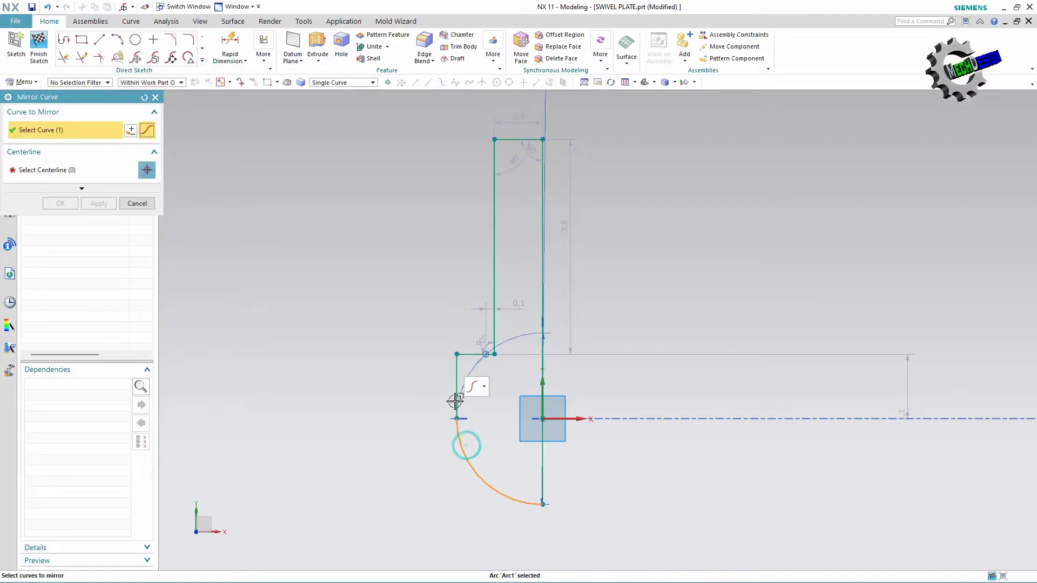
left_click(457, 386)
left_click(466, 353)
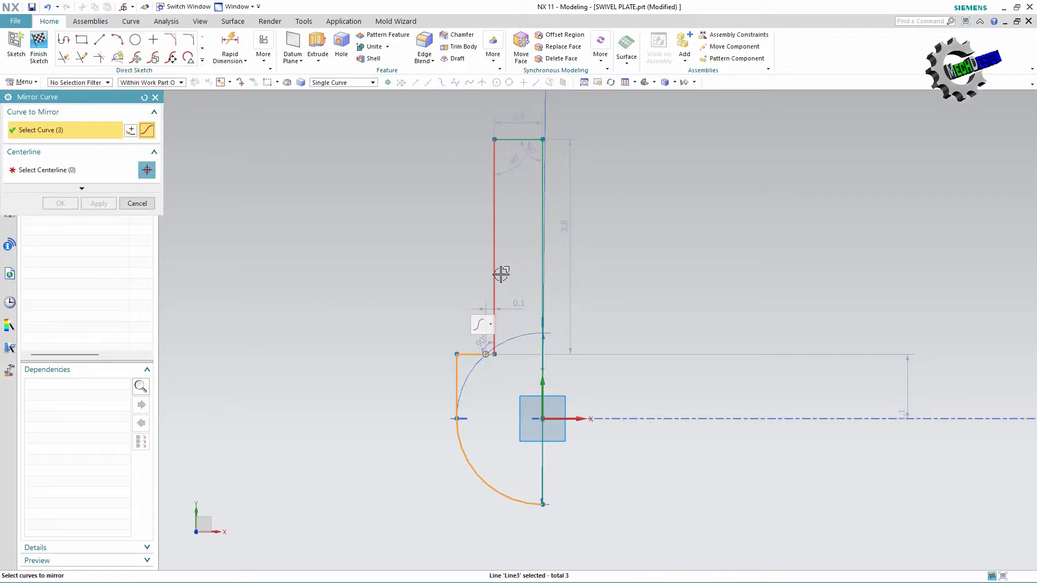
left_click(495, 268)
left_click(513, 140)
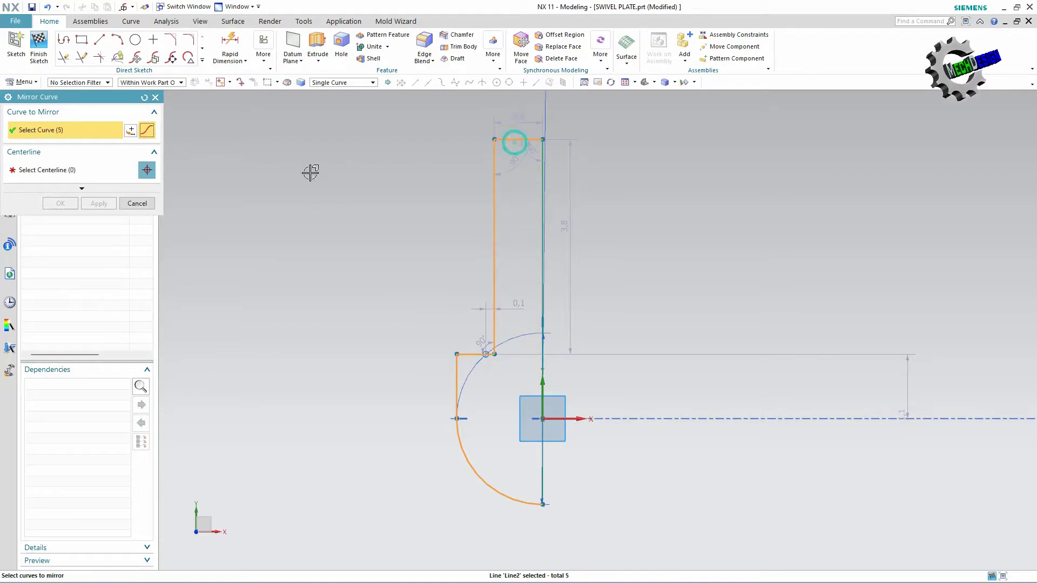
left_click(55, 170)
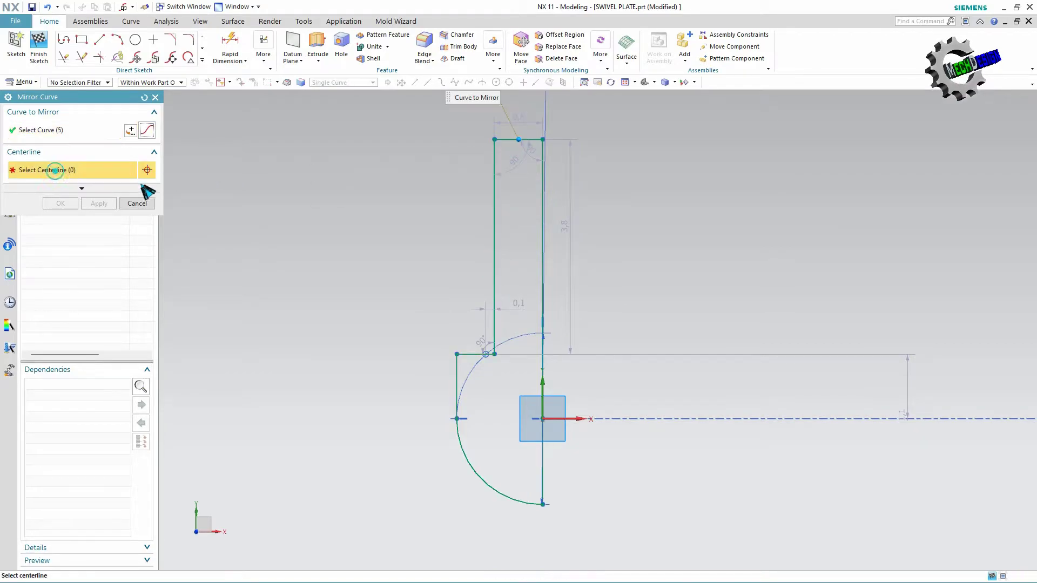
left_click(540, 183)
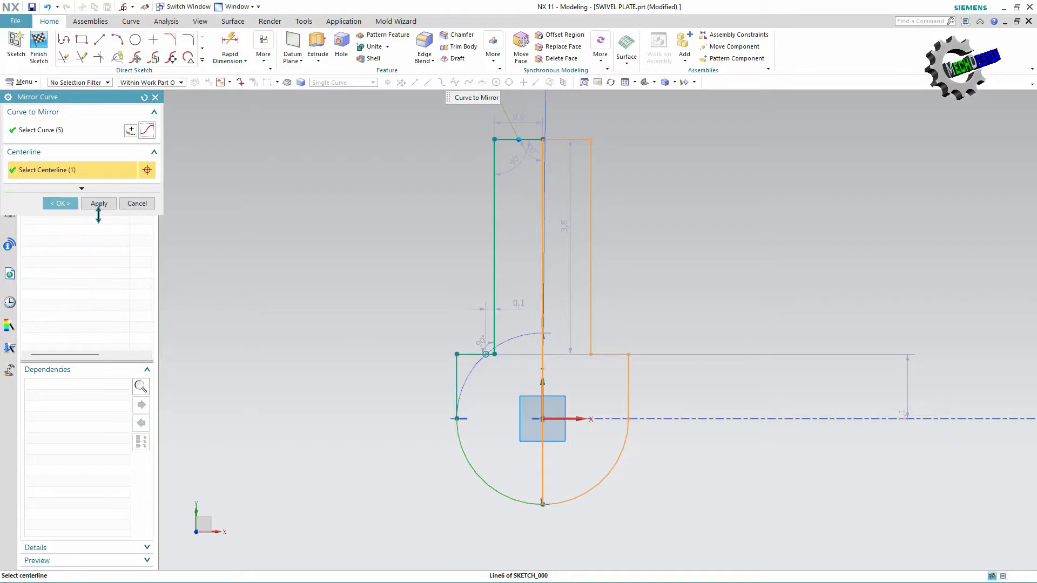
left_click(62, 203)
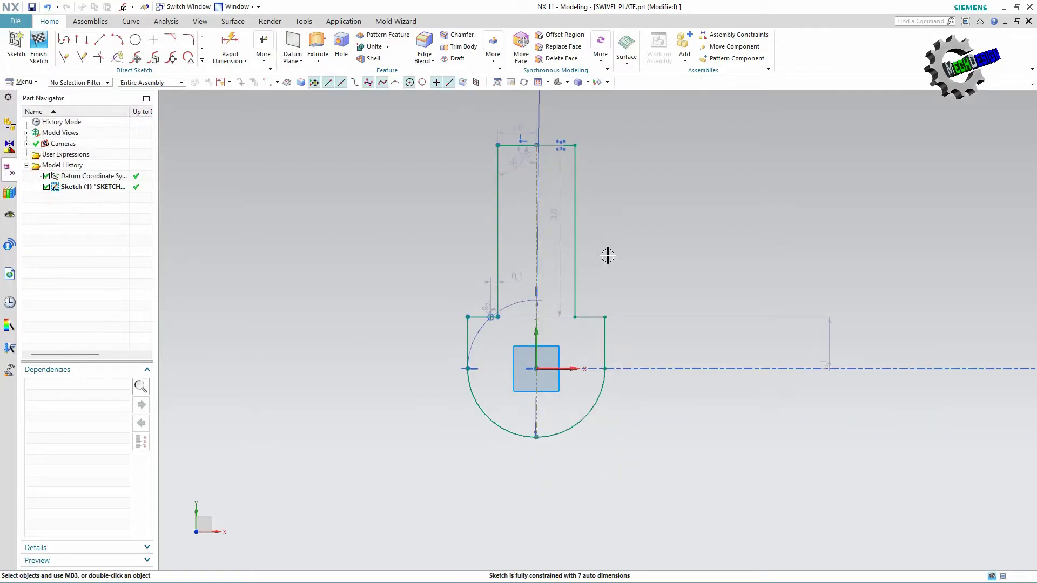
Place a 0.75-diameter circle on the vertical centreline inside the upright strip
scroll(634, 271, "up", 1)
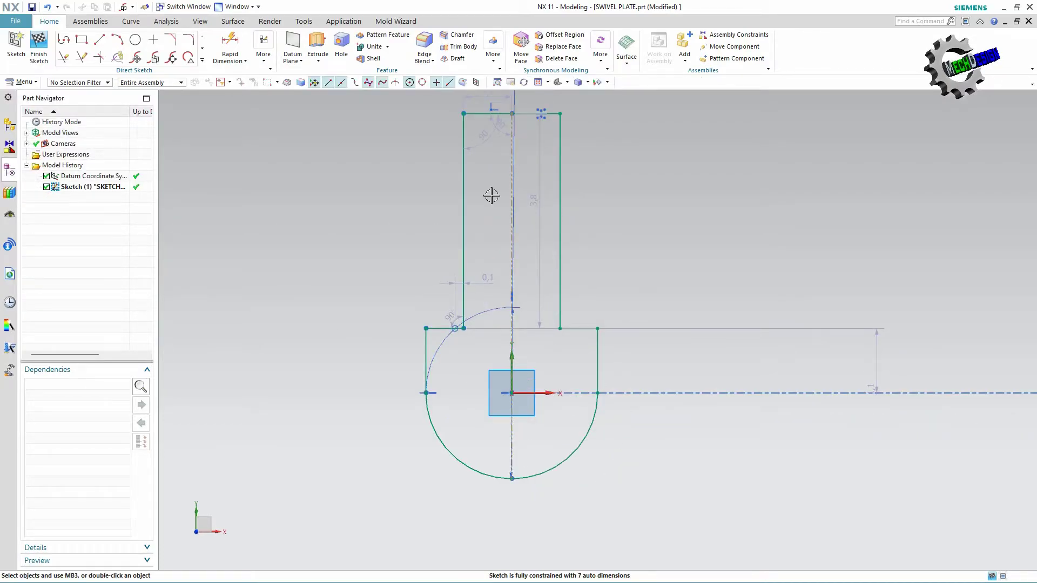
left_click(100, 41)
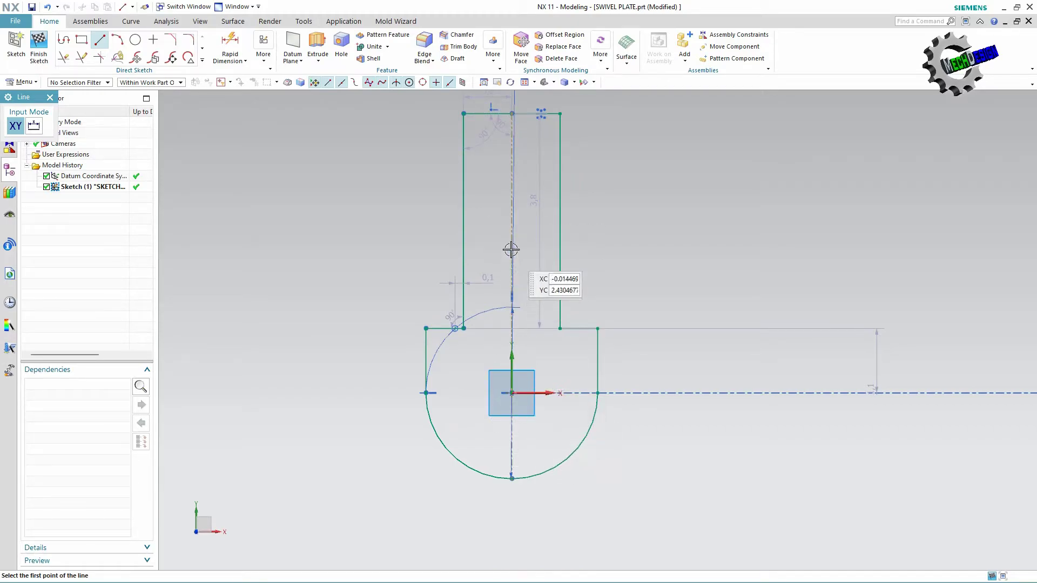
type("0")
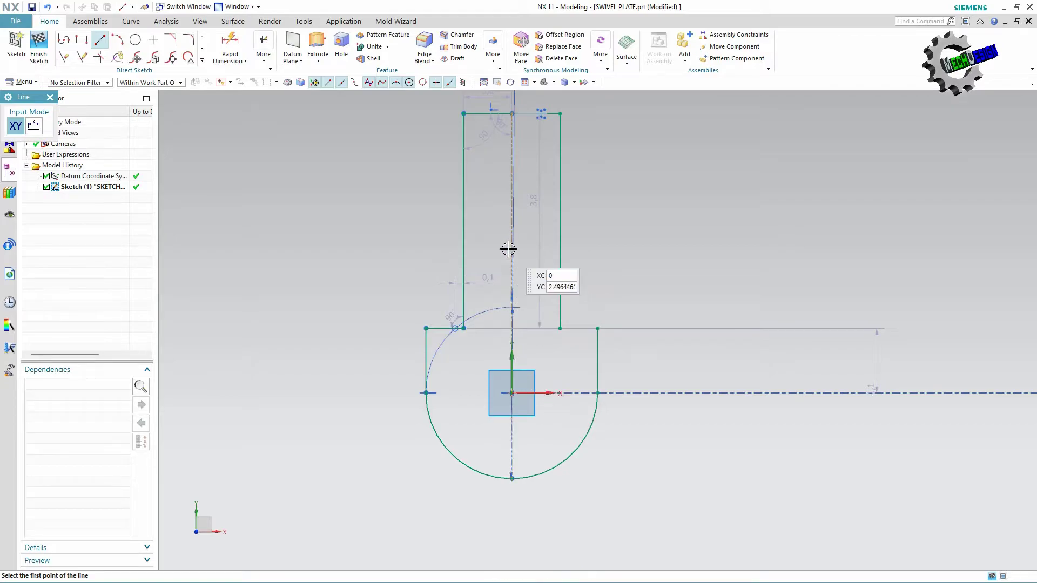
left_click(510, 247)
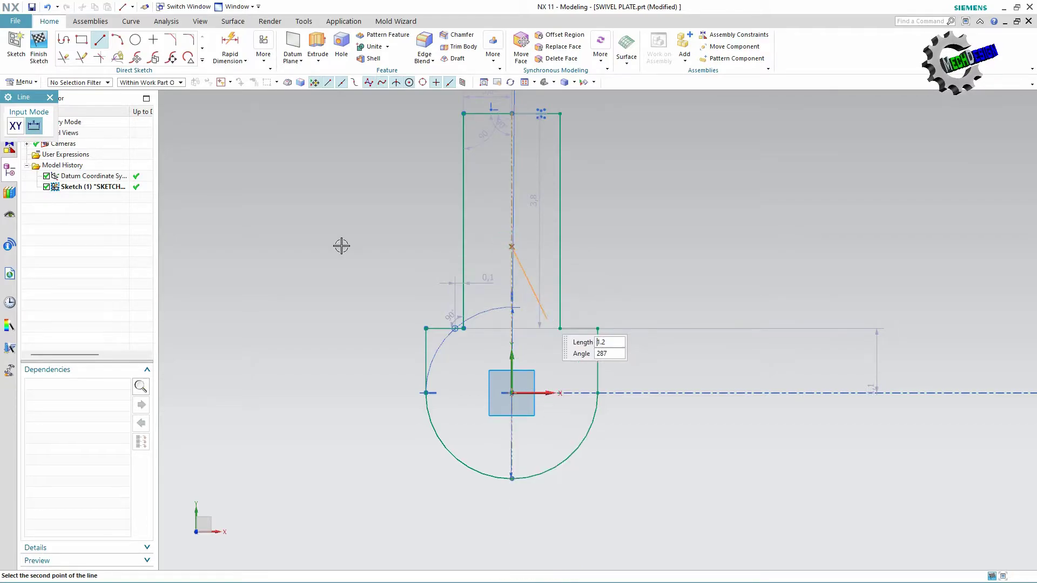
left_click(135, 40)
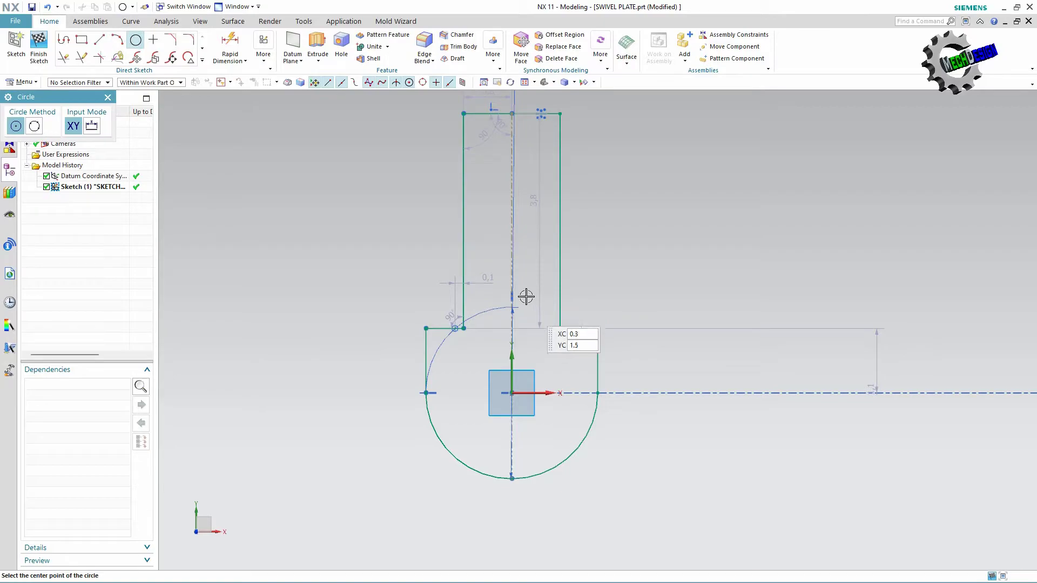
left_click(512, 253)
type("0.75")
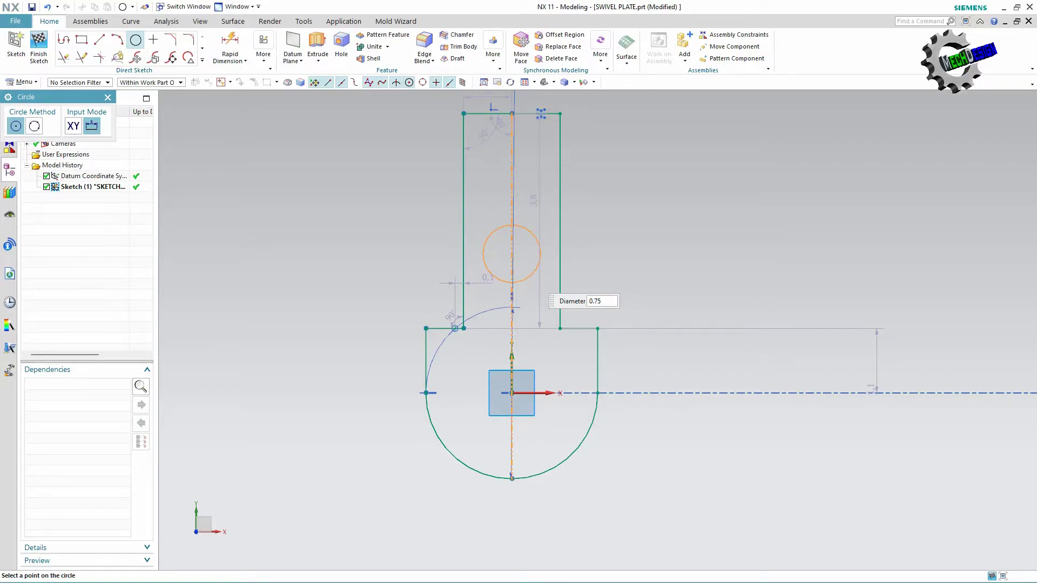
key("Return")
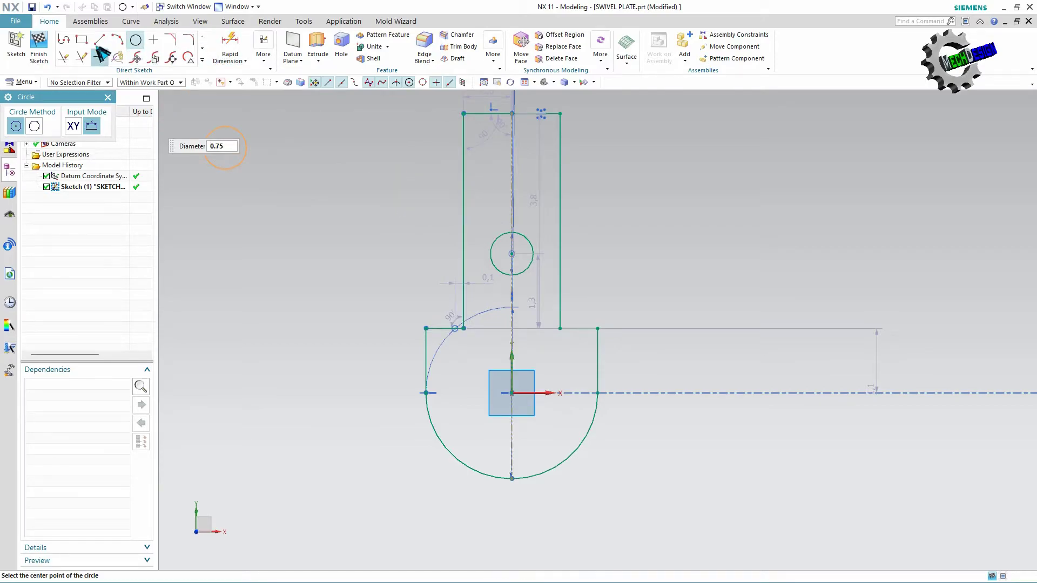
left_click(202, 59)
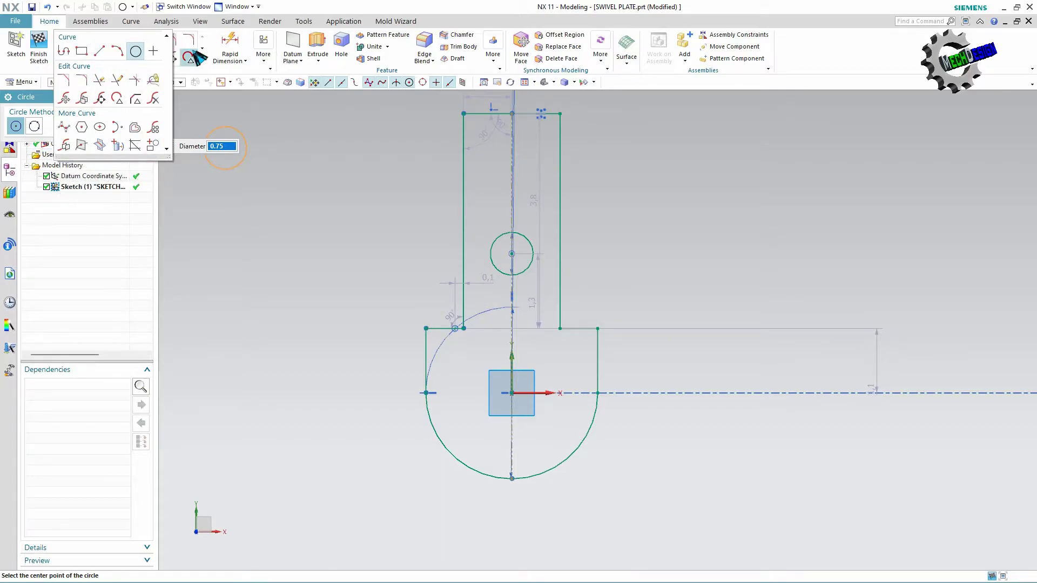
left_click(230, 46)
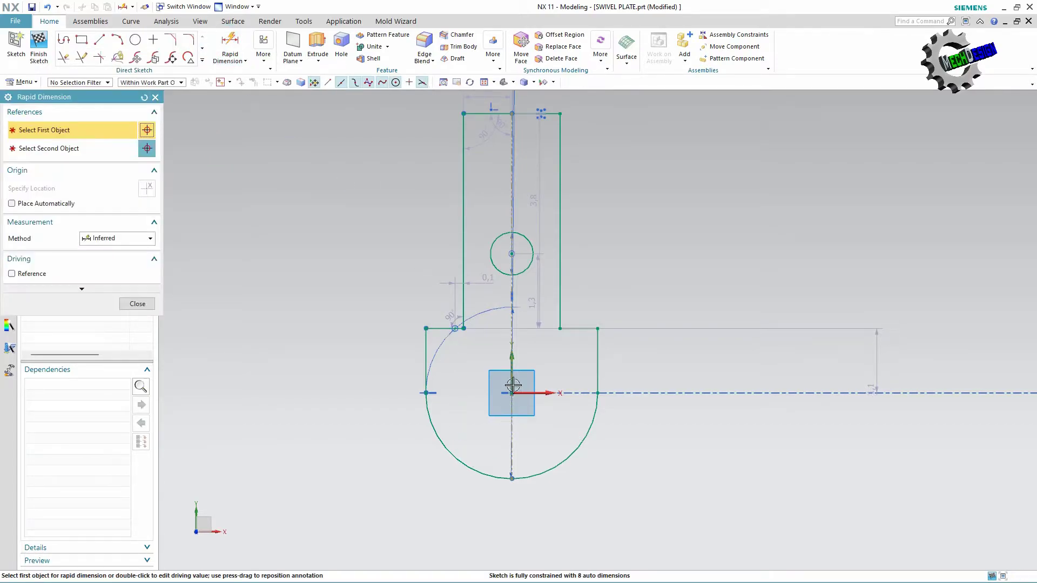
Dimension the small circle's centre 1.875 from the horizontal axis
left_click(512, 303)
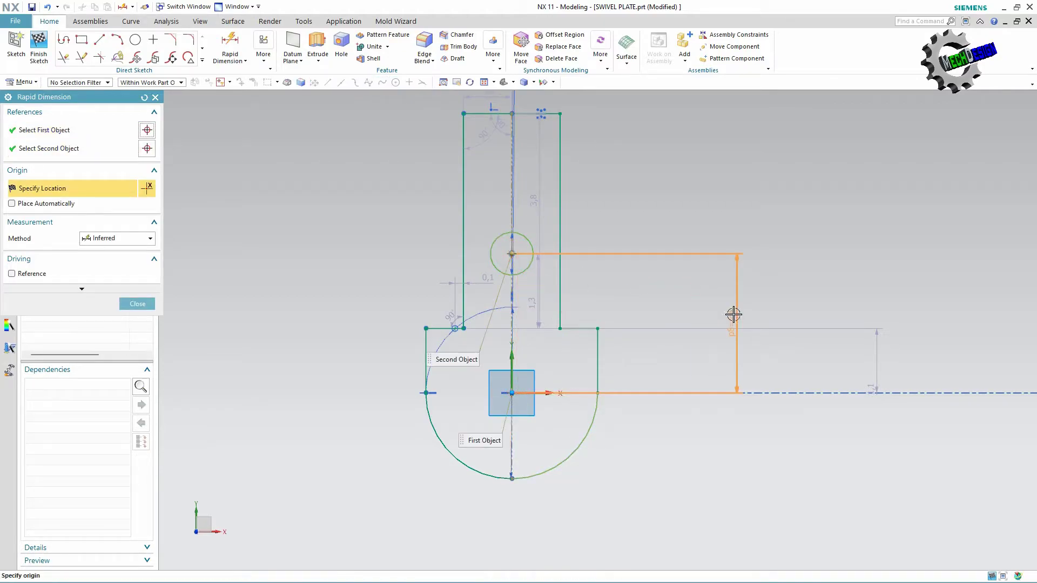
left_click(739, 323)
type("1.875")
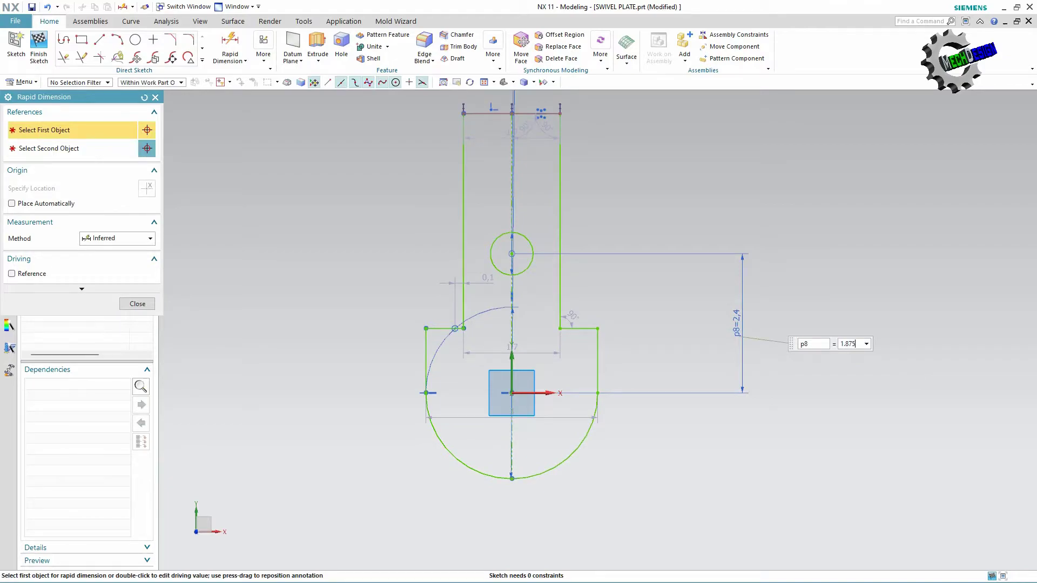
key("Return")
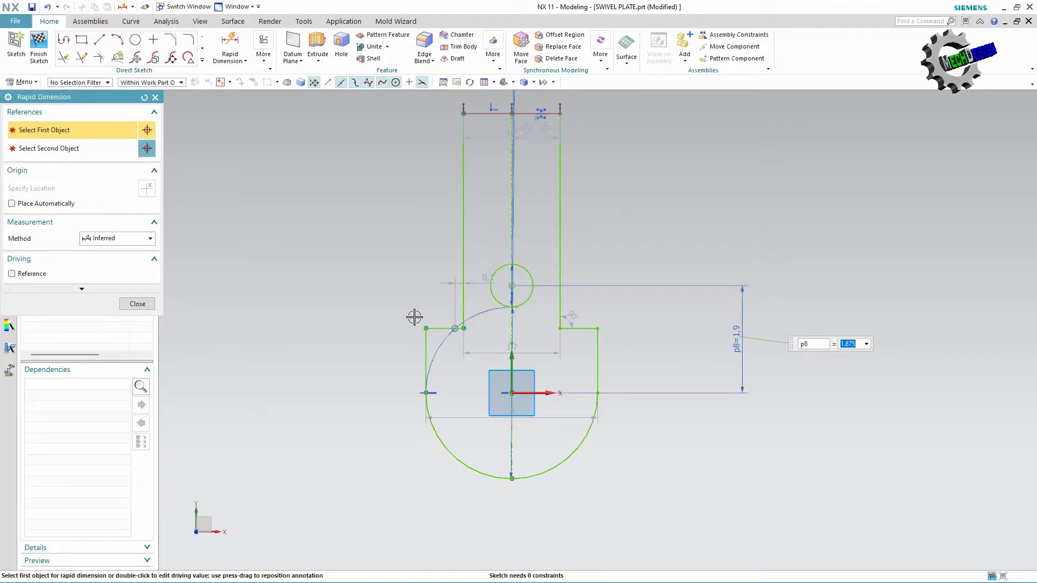
left_click(138, 304)
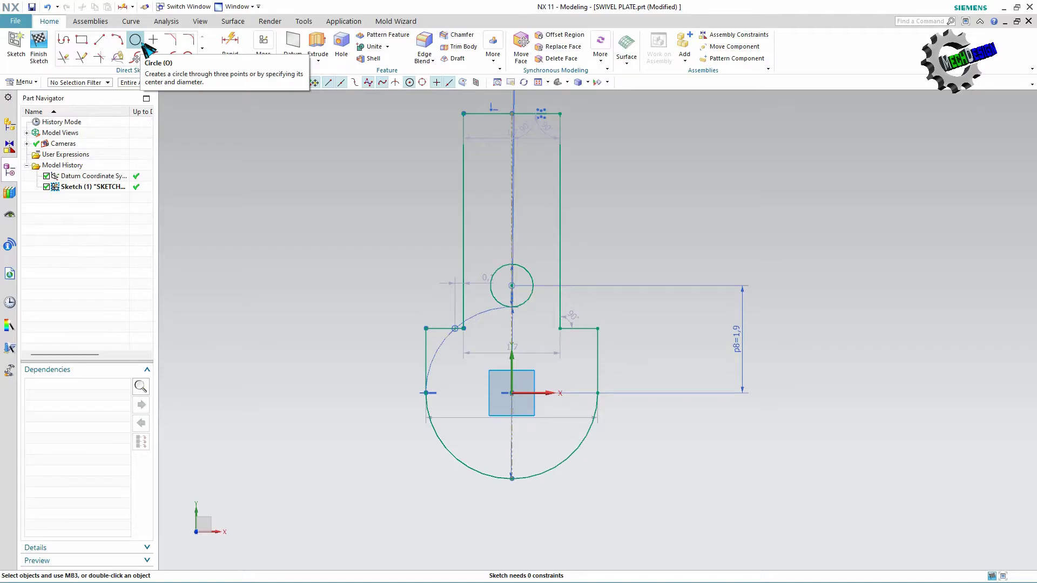
Linearly pattern the small circle along the centreline: count 2, pitch 1.875, reversed upward
left_click(202, 60)
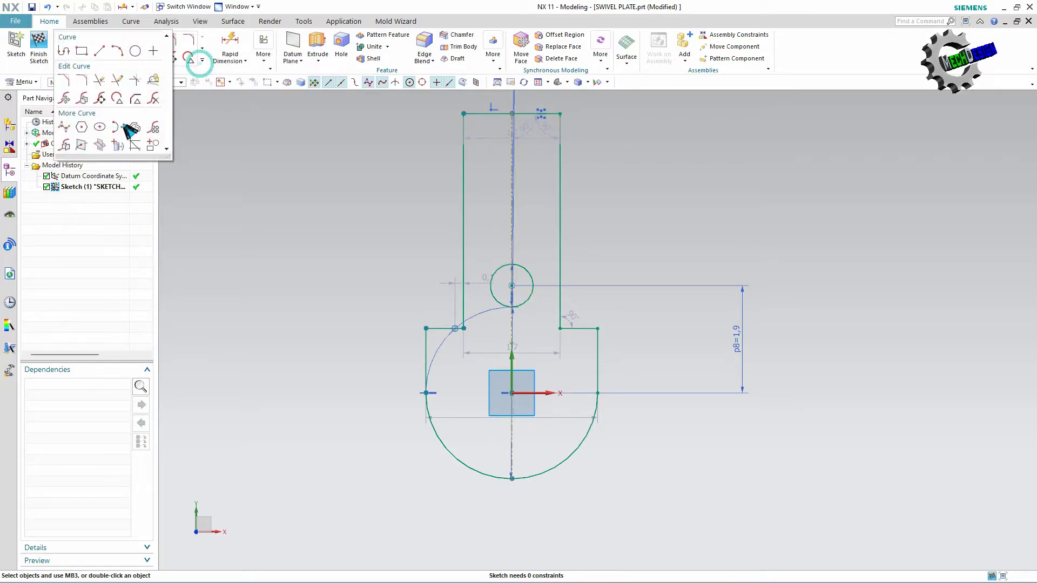
left_click(160, 128)
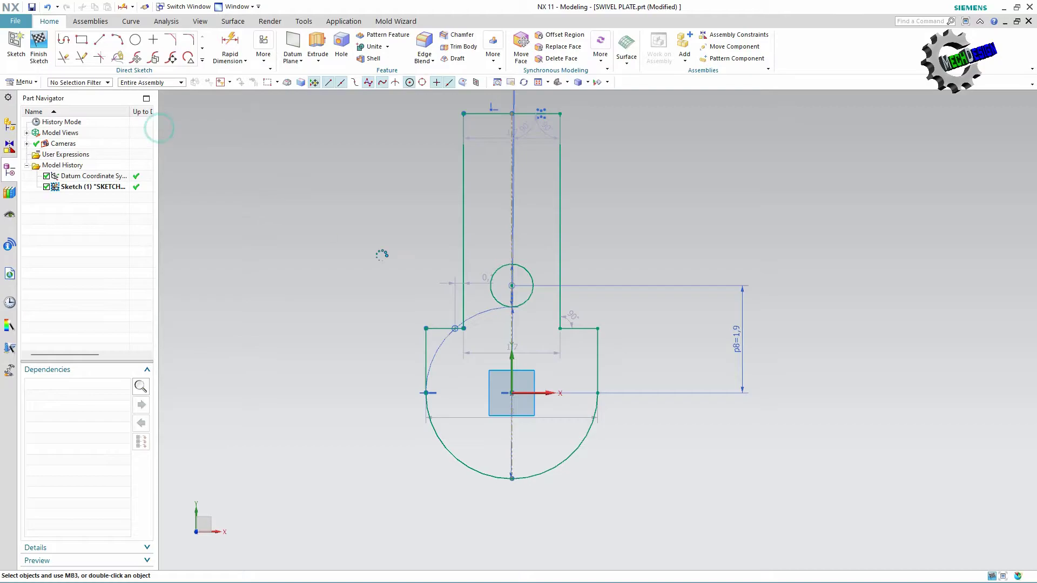
left_click(530, 296)
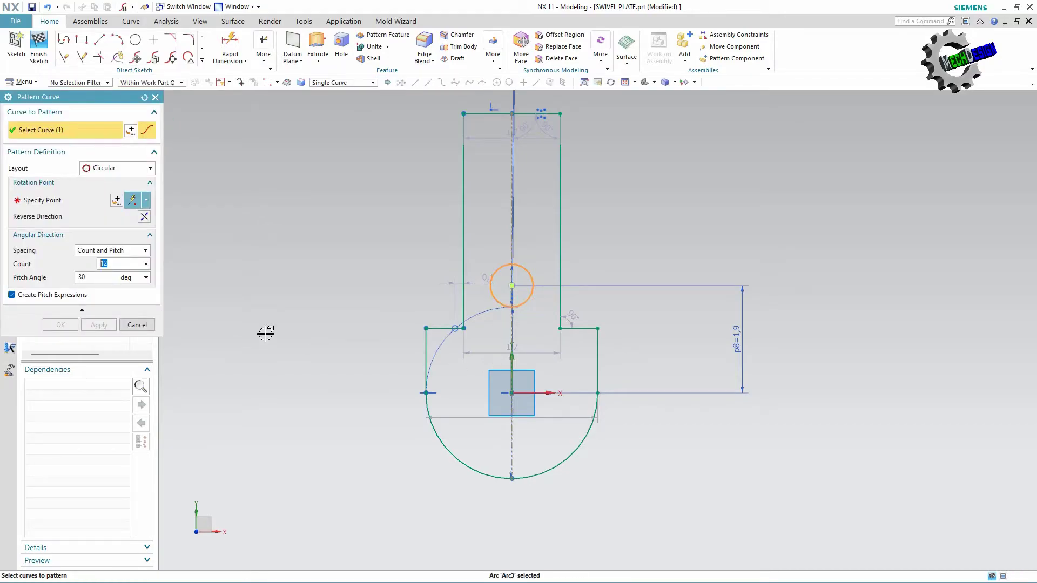
left_click(54, 200)
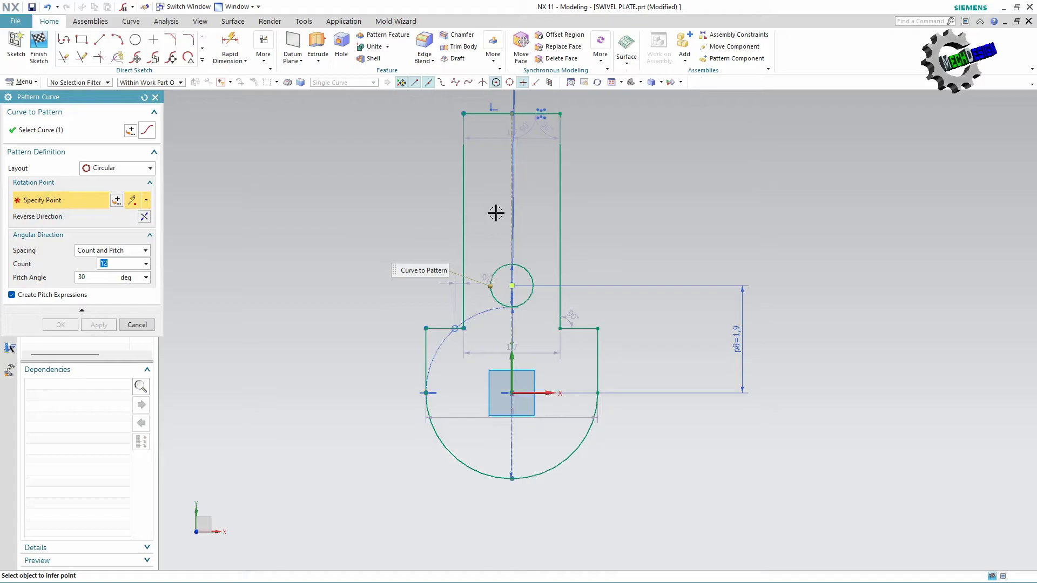
left_click(109, 168)
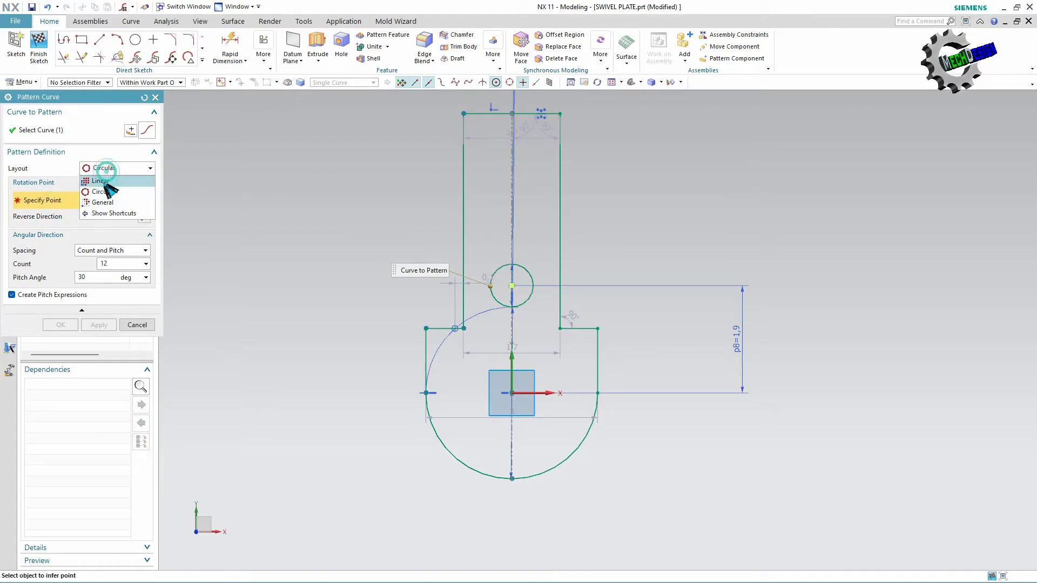
left_click(103, 181)
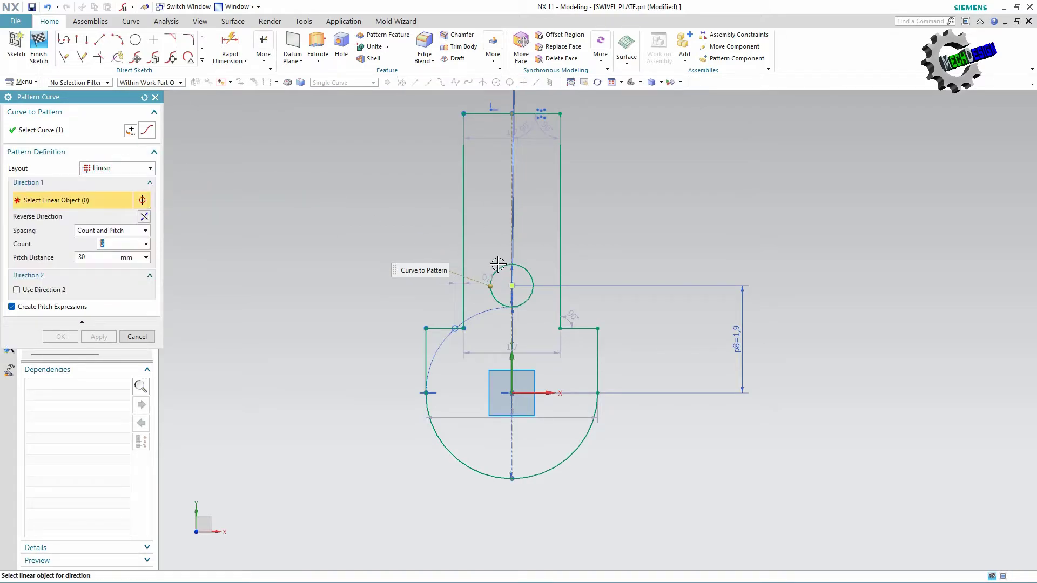
left_click(512, 230)
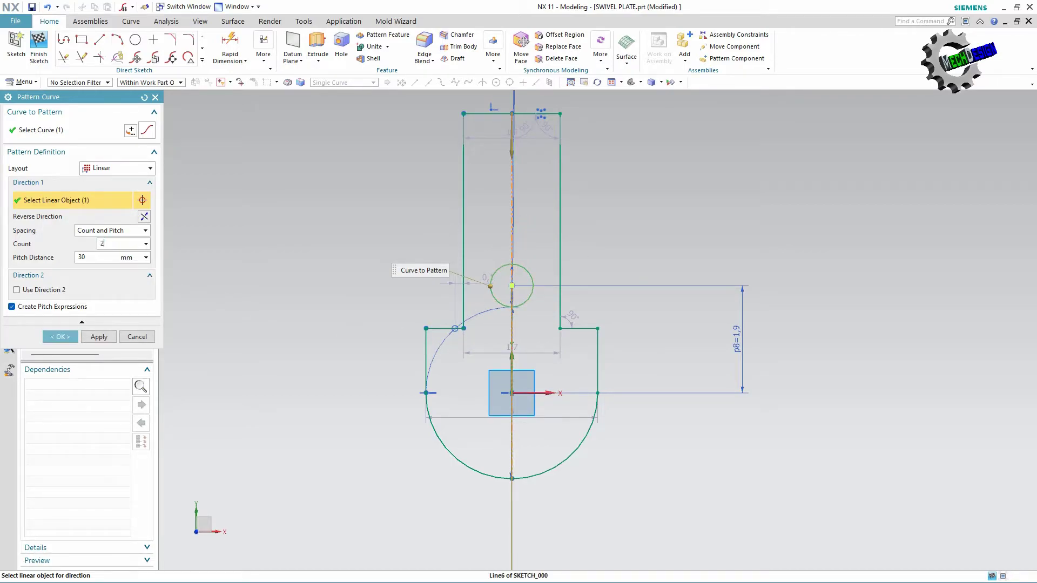
left_click(84, 257)
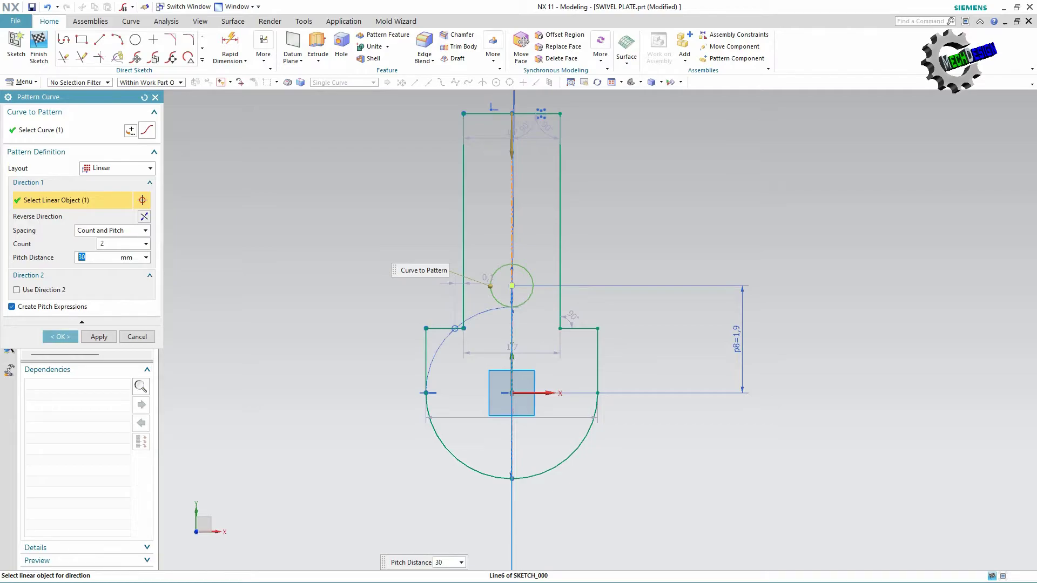
type("1.875")
key("Return")
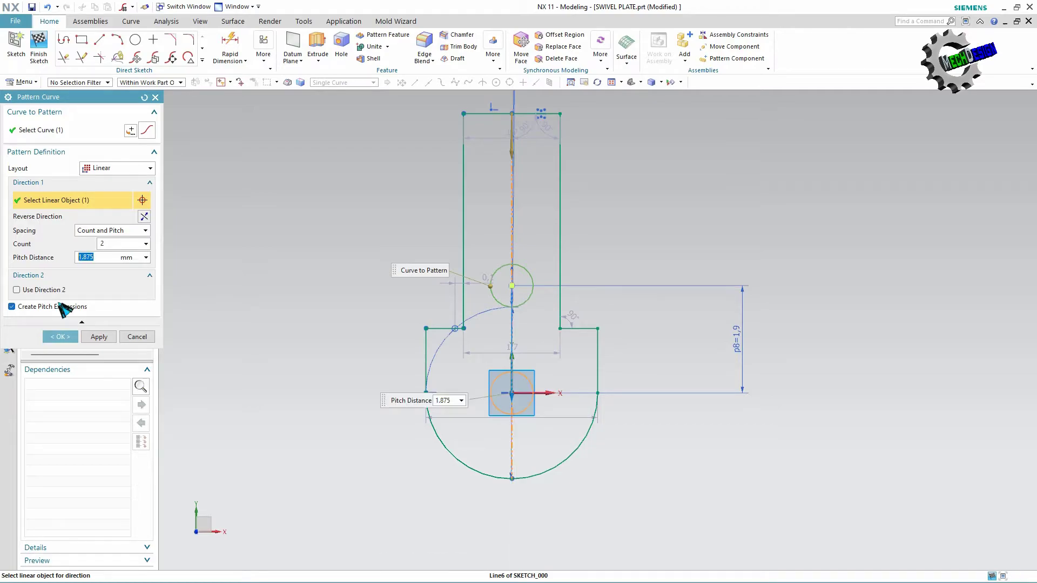
left_click(144, 217)
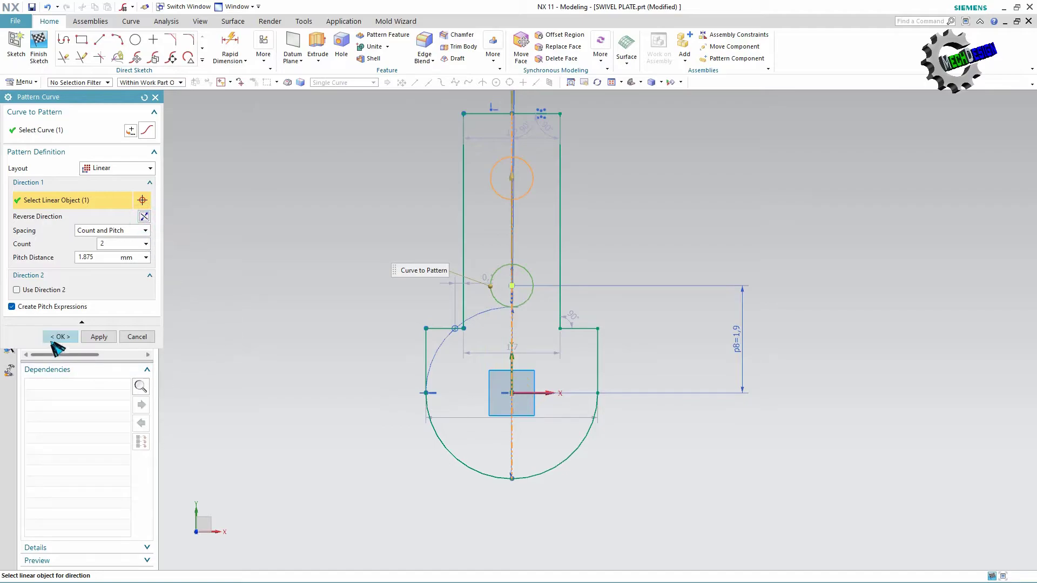
left_click(56, 338)
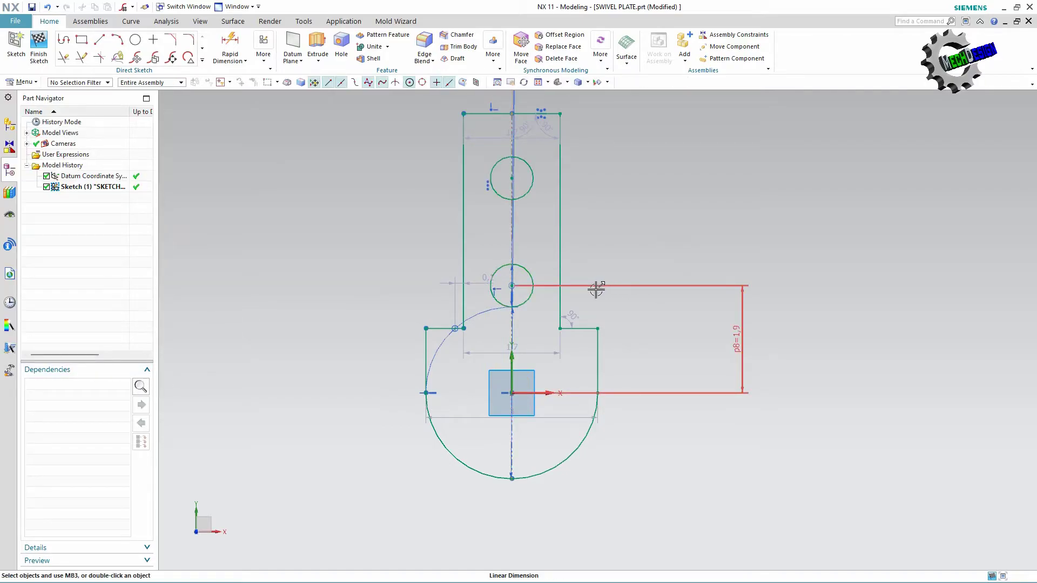
Finish the sketch and extrude all its profile curves 0.5625 into a solid plate with two holes
left_click(39, 47)
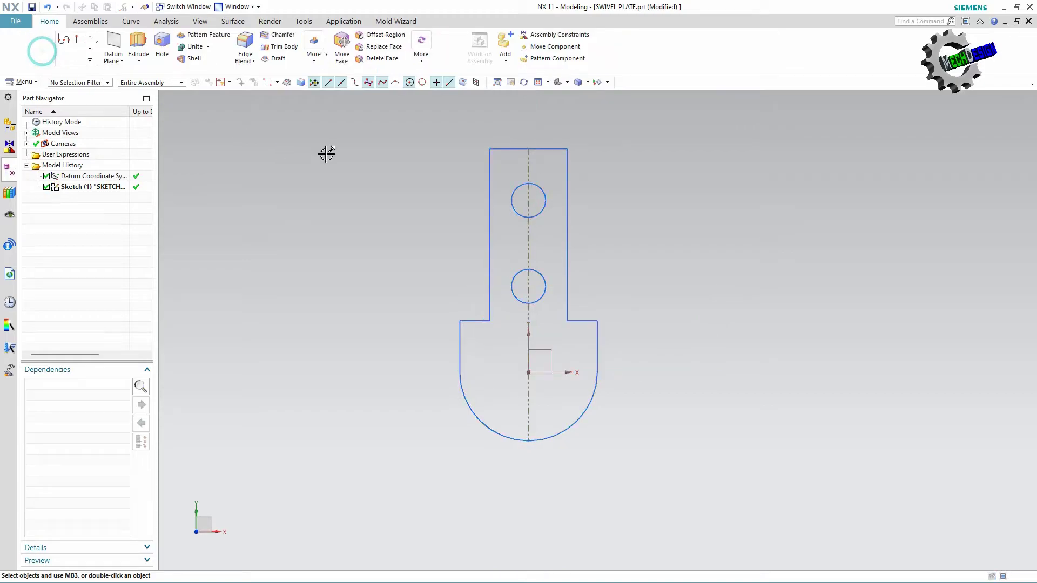
left_click(138, 43)
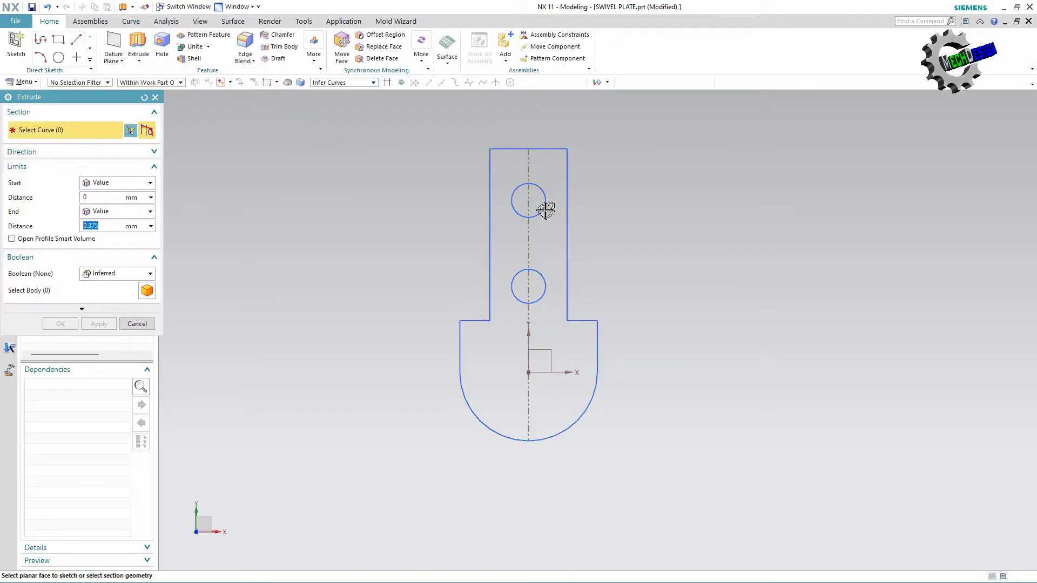
left_click(514, 197)
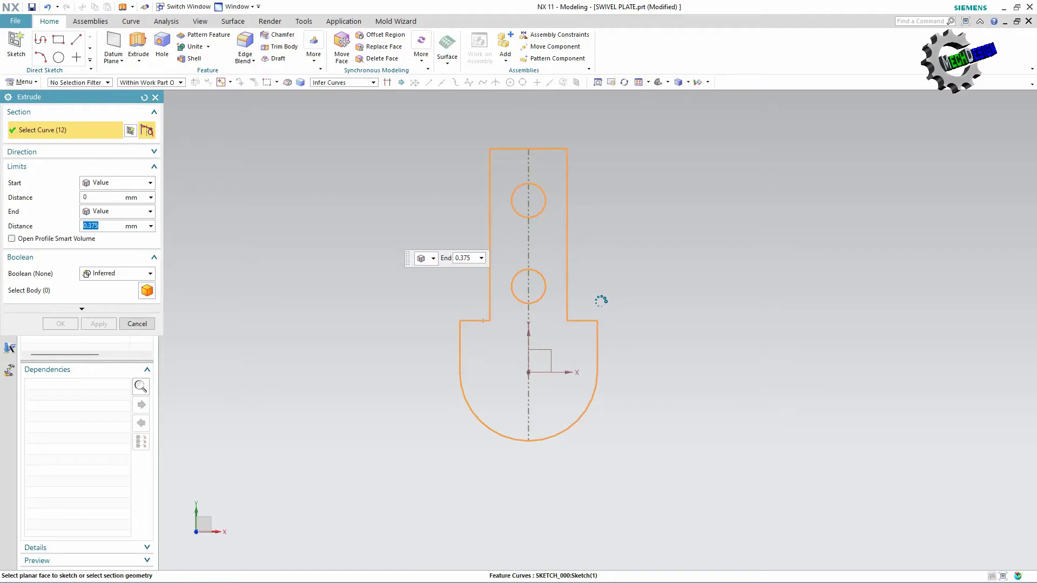
middle_click_drag(607, 328, 613, 321)
type("0.5625")
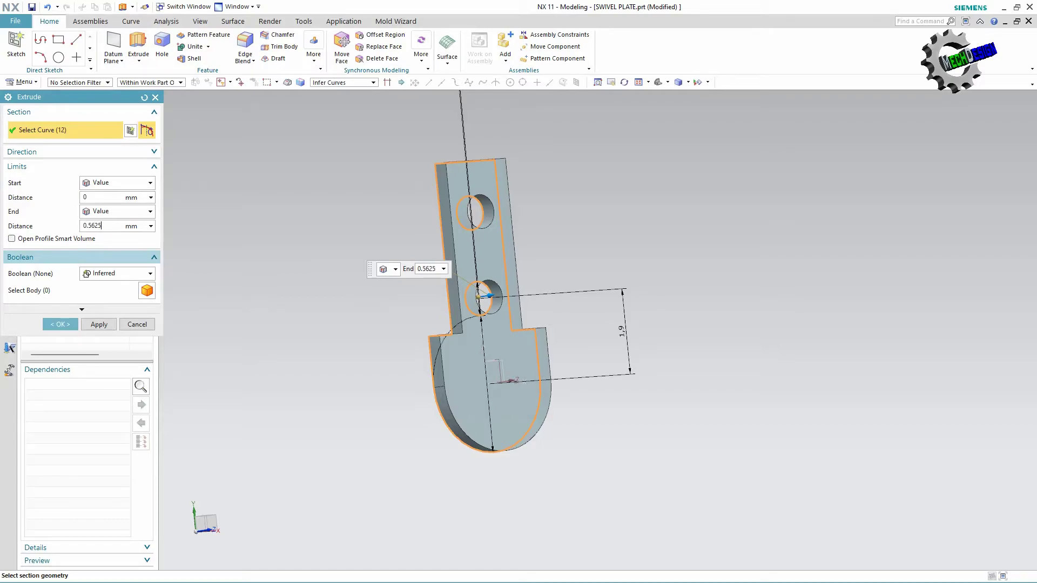
key("Return")
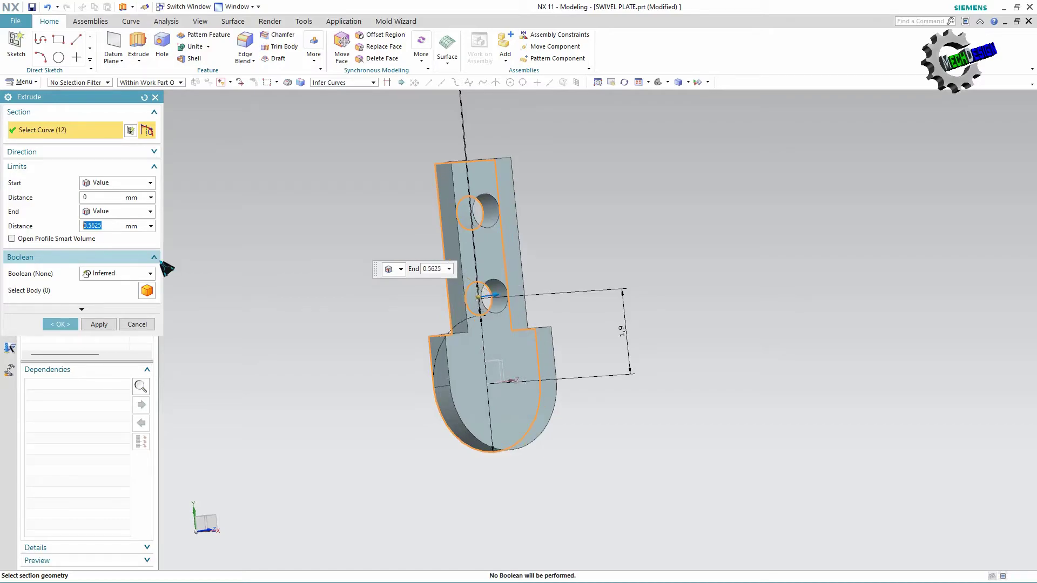
left_click(60, 324)
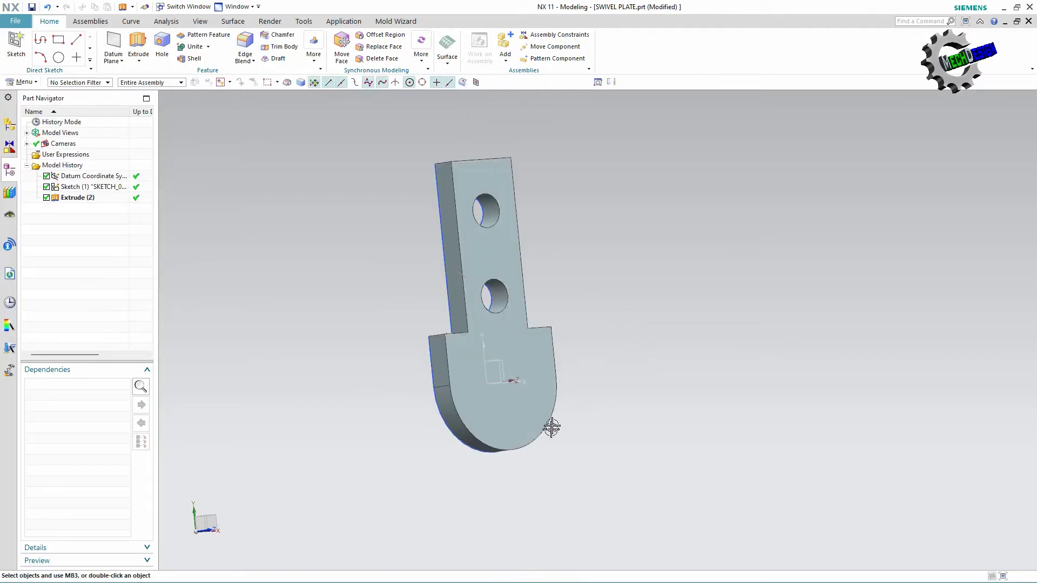
mouse_move(548, 424)
middle_mouse_down()
mouse_move(524, 382)
mouse_move(540, 363)
mouse_move(519, 387)
mouse_move(641, 355)
mouse_move(635, 301)
mouse_move(822, 297)
mouse_move(791, 410)
mouse_move(746, 393)
mouse_move(790, 419)
mouse_move(803, 387)
middle_mouse_up()
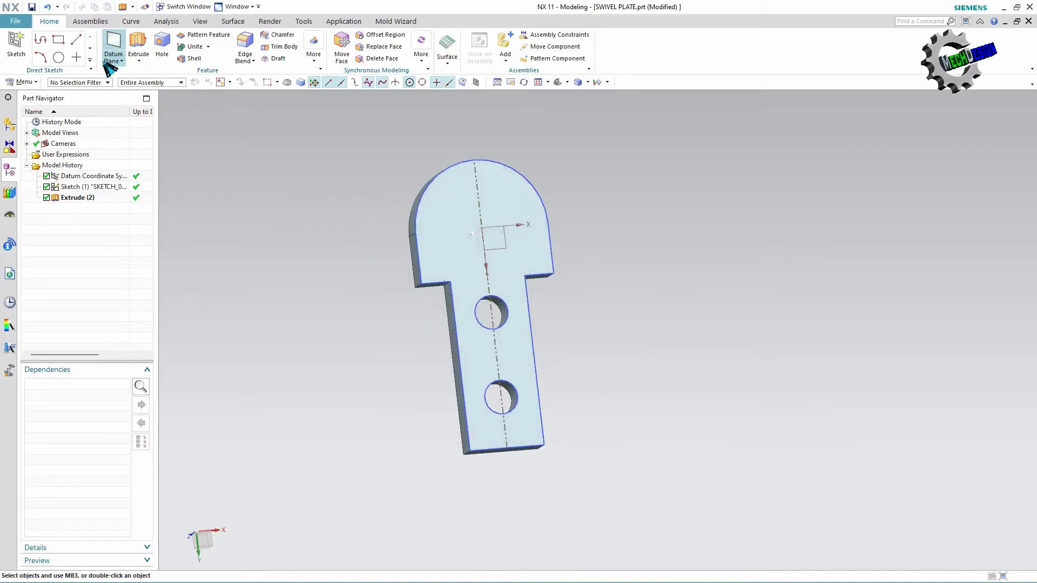
Place Sketch (3) on the plate's flat top face and zoom in on it
left_click(16, 43)
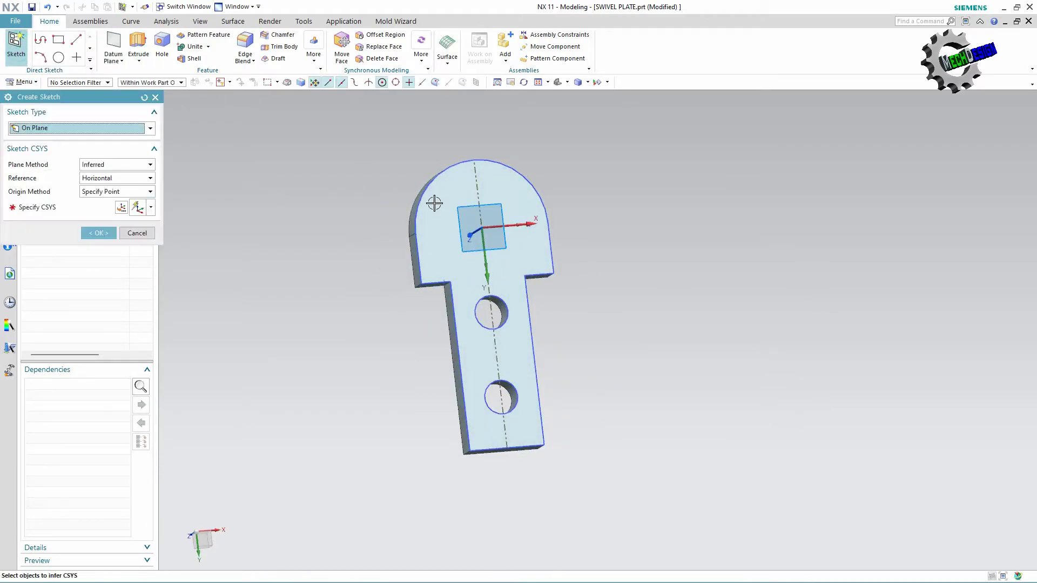
left_click(447, 207)
left_click(99, 232)
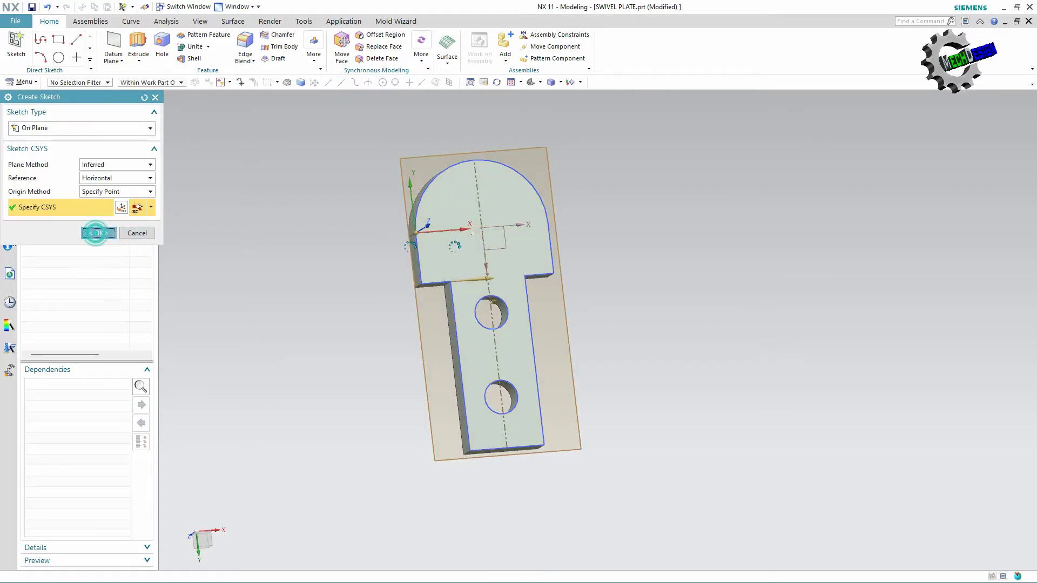
scroll(769, 350, "down", 3)
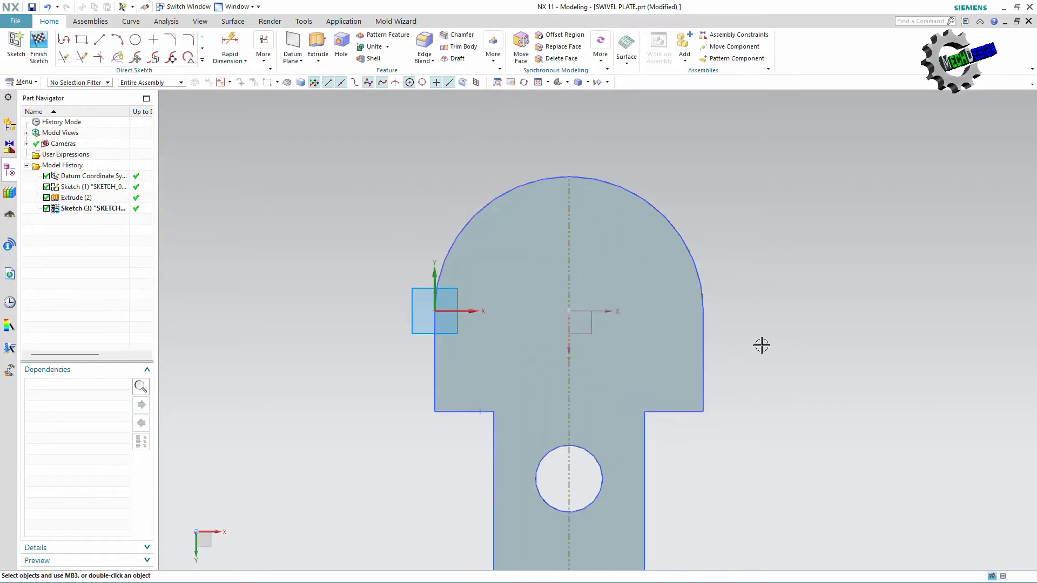
scroll(761, 345, "down", 1)
left_click(202, 60)
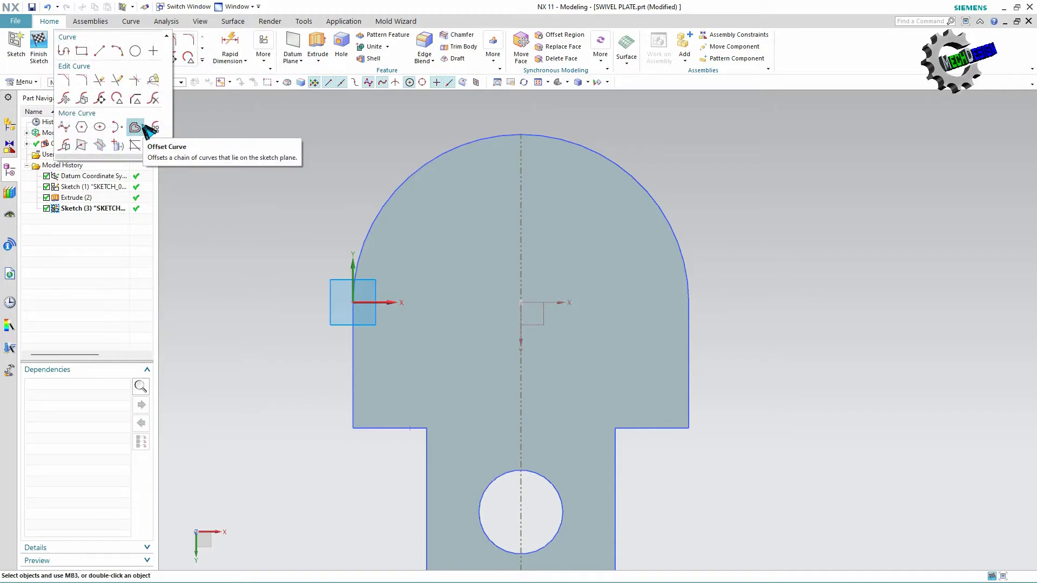
Choose Offset Curve on the rounded-end outline's left line, left arc, right line and right arc
left_click(143, 127)
left_click(353, 367)
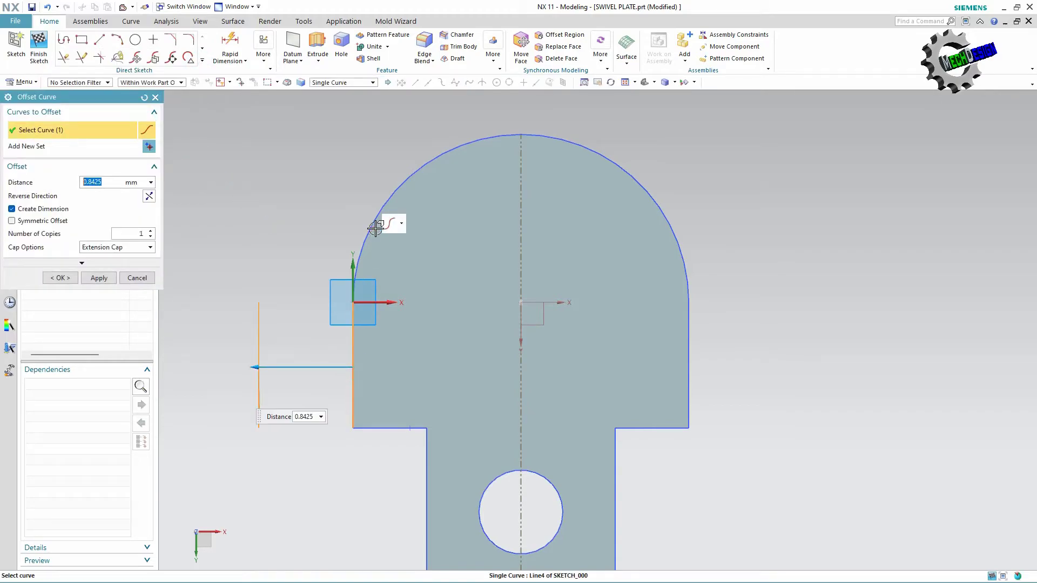
left_click(373, 224)
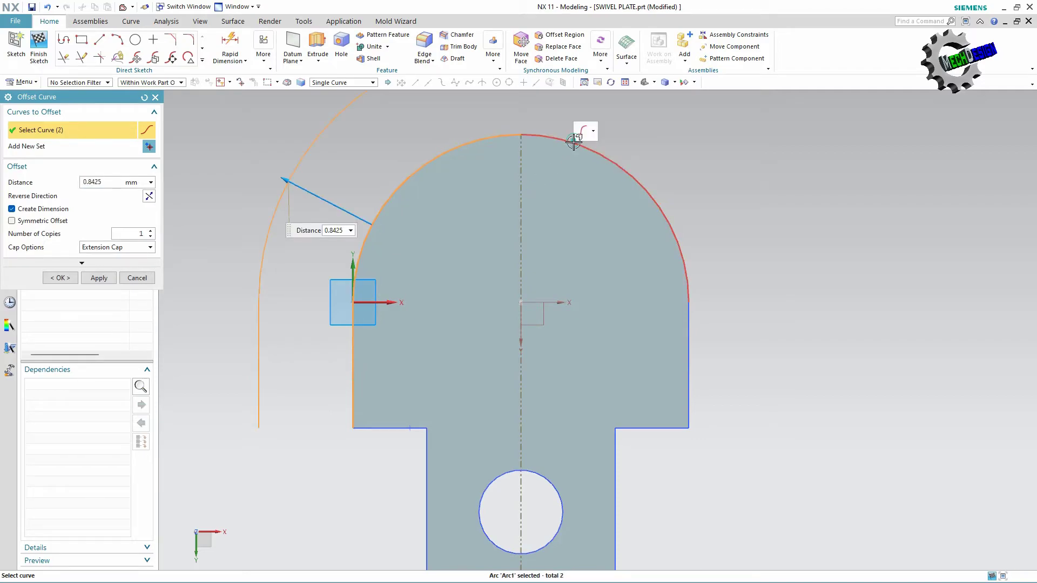
left_click(693, 362)
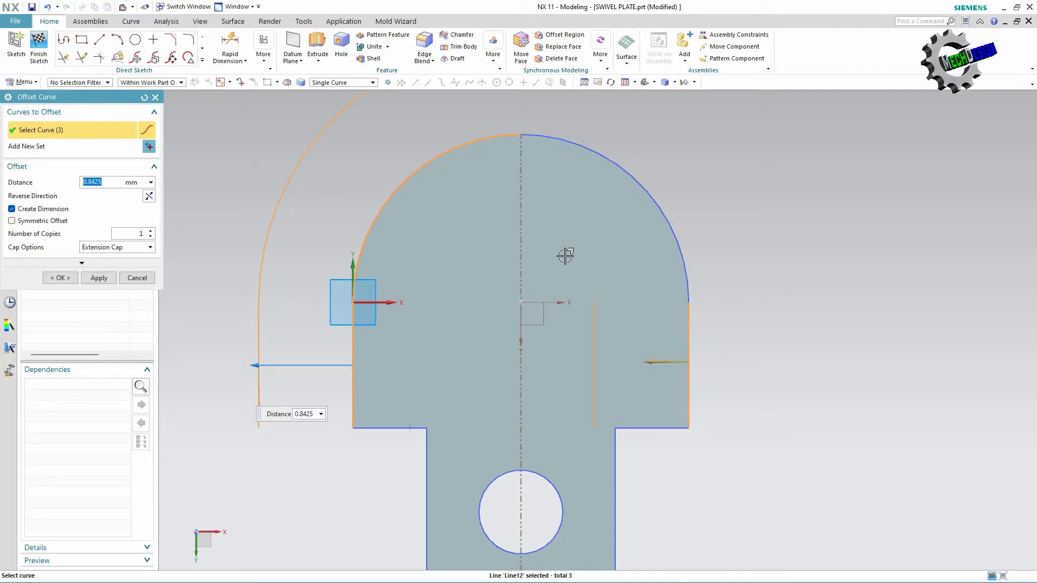
scroll(562, 250, "down", 2)
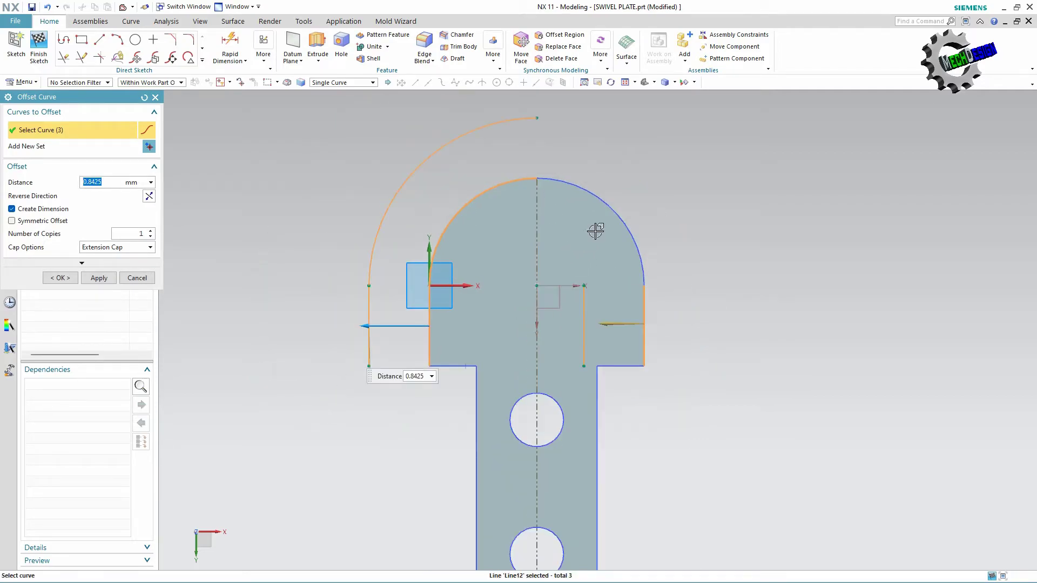
left_click(601, 204)
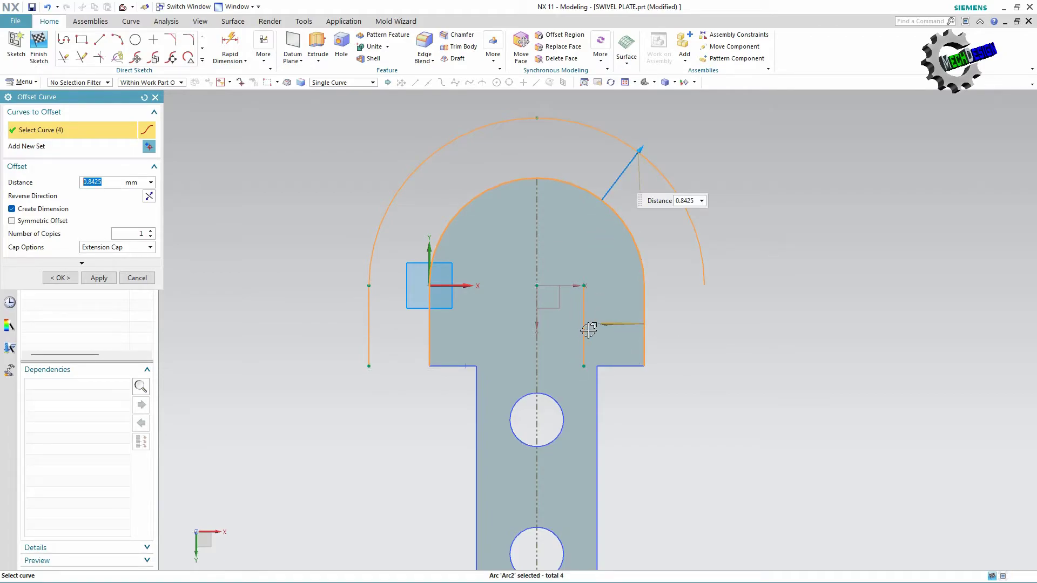
Flip the right side and set the offset distance to -0.375 so it lies inside the plate
double_click(606, 323)
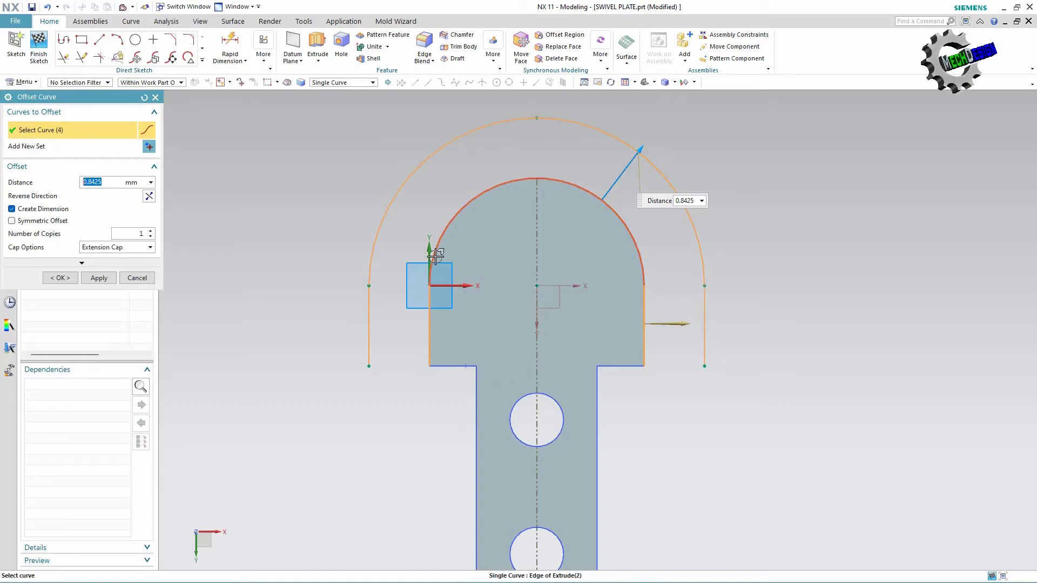
scroll(436, 256, "down", 1)
scroll(452, 132, "down", 1)
scroll(456, 141, "up", 2)
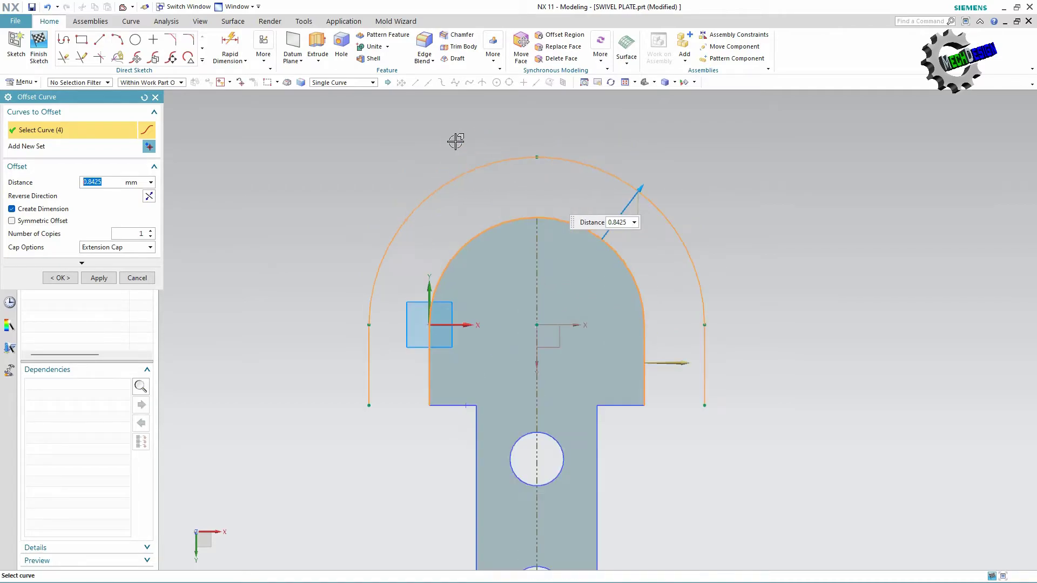
left_click_drag(641, 186, 591, 252)
type("-0.375")
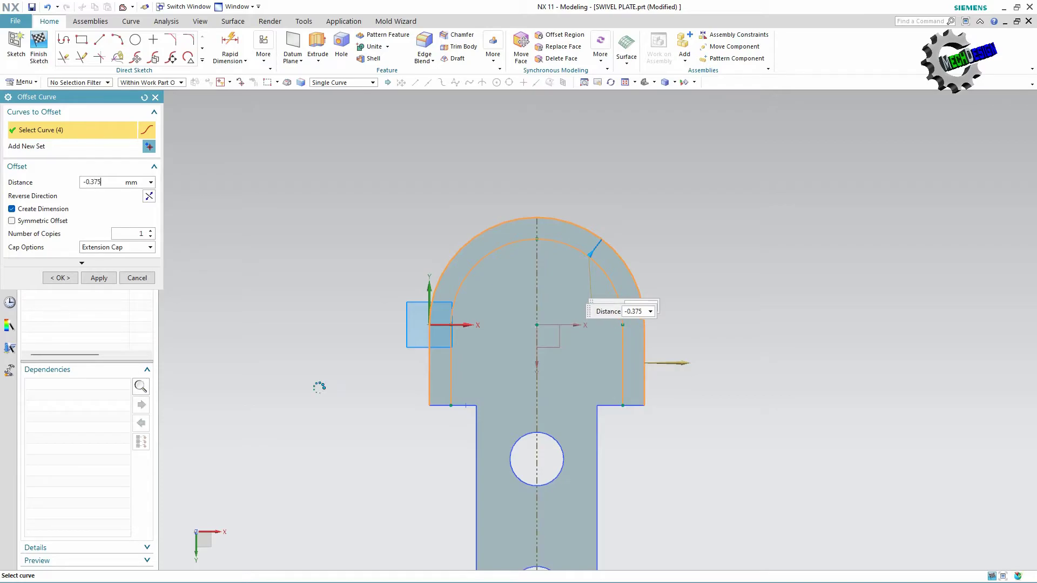
key("Return")
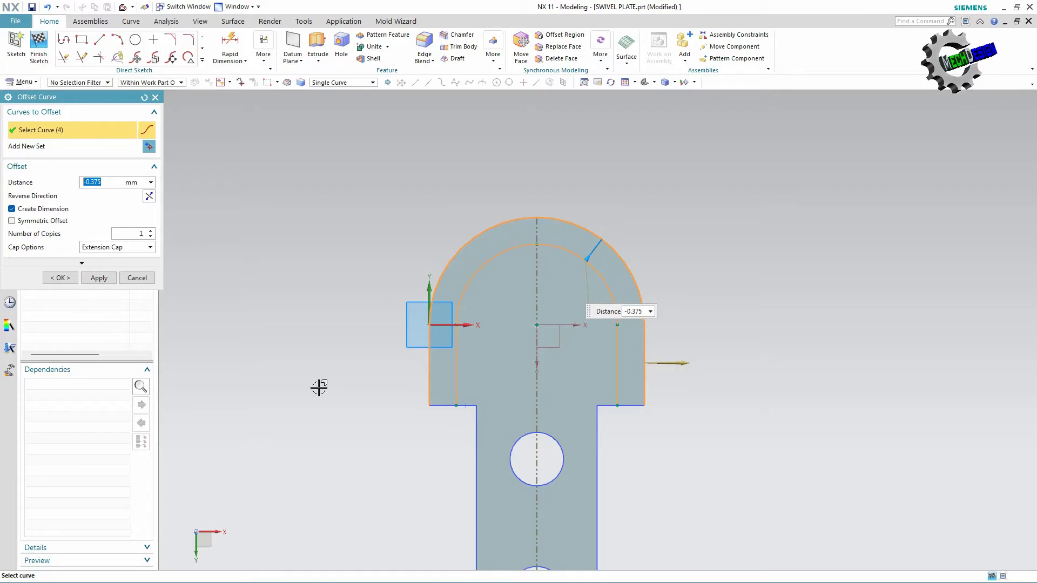
left_click(61, 278)
scroll(616, 262, "up", 2)
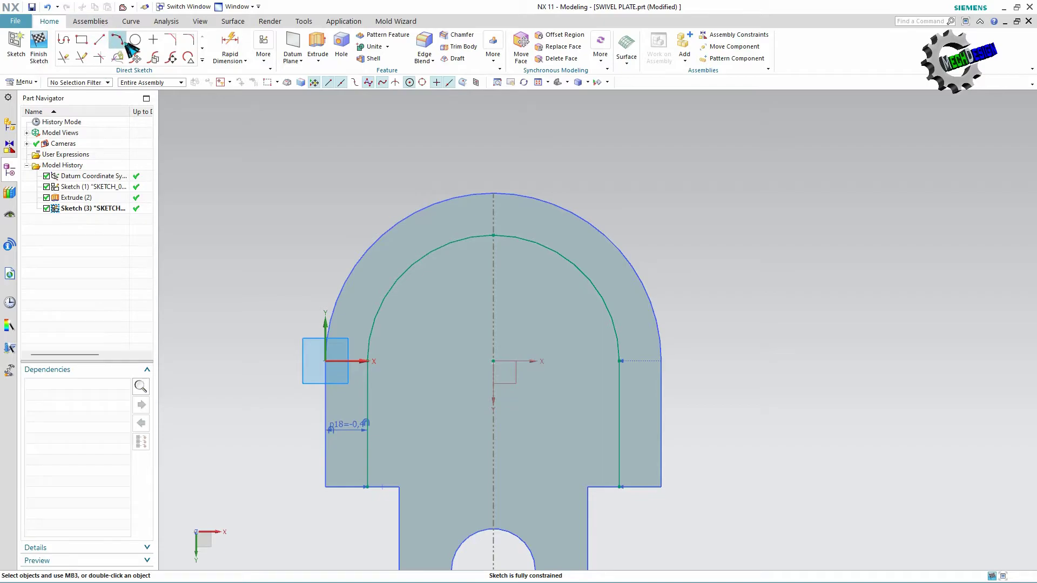
Try offsetting the outer top arc, right arc and both vertical edges, then cancel that offset
left_click(203, 59)
left_click(149, 128)
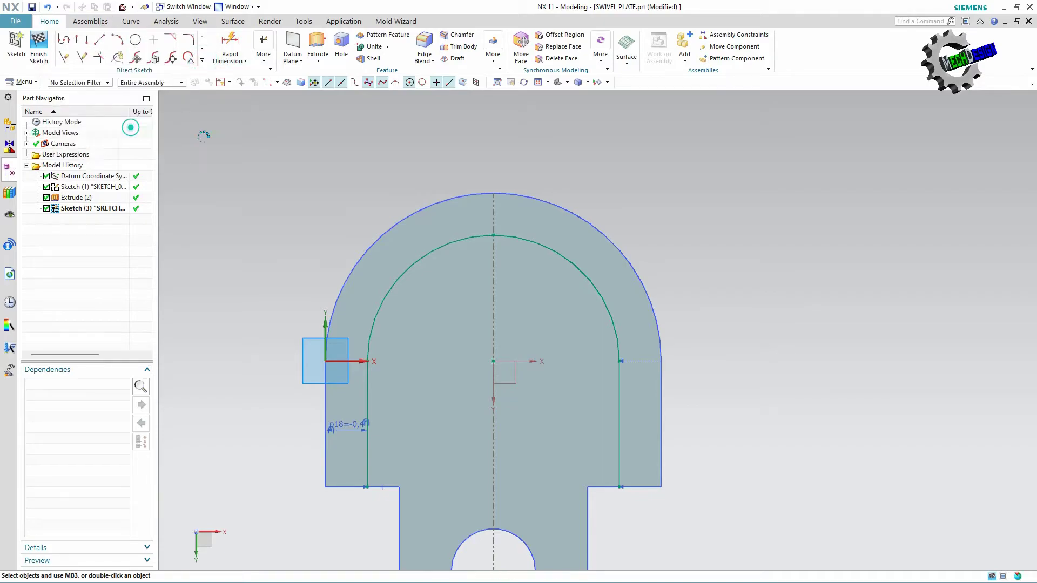
left_click(439, 201)
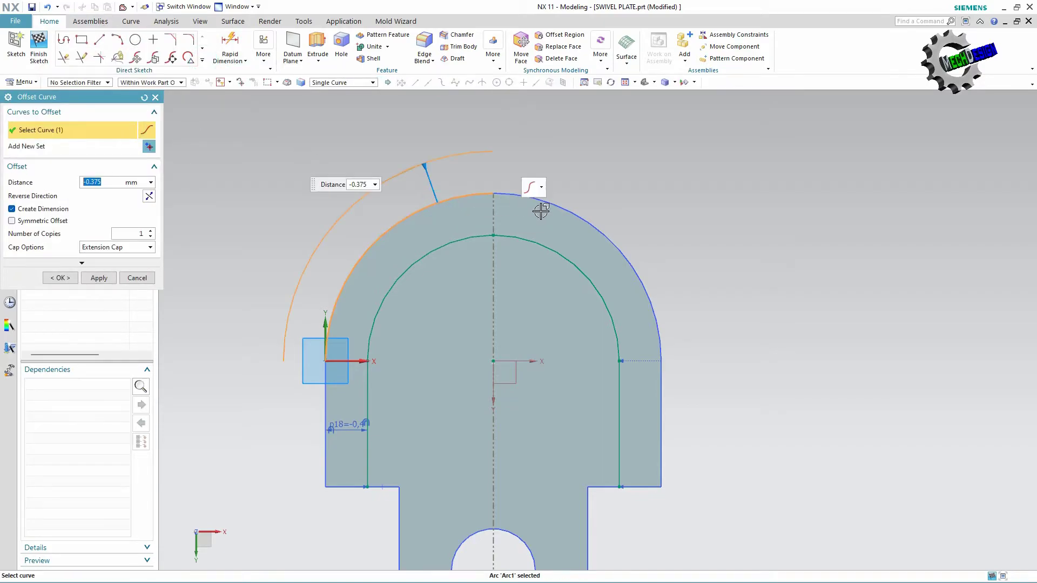
left_click(637, 265)
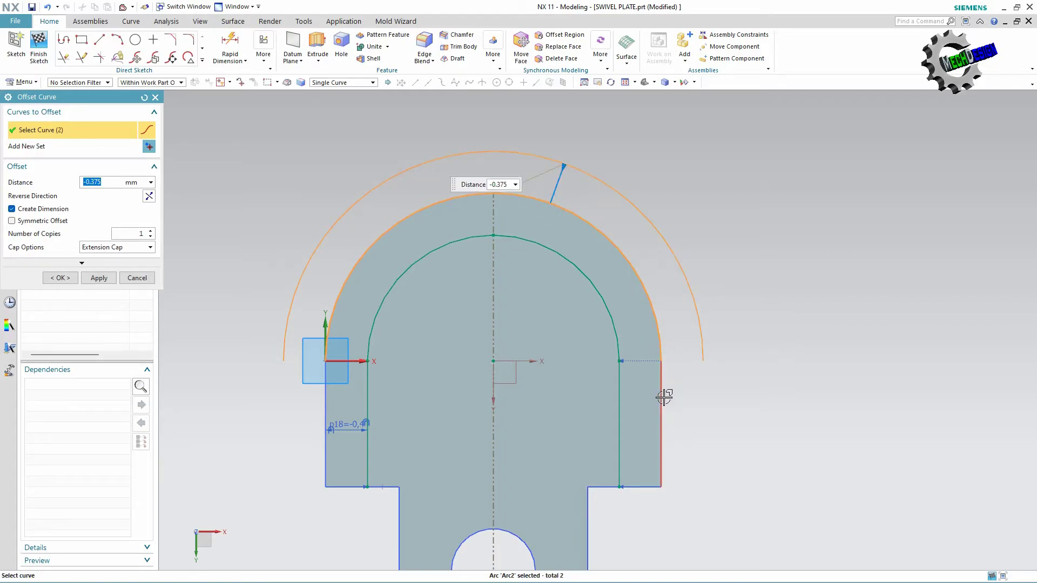
left_click(662, 398)
left_click(326, 453)
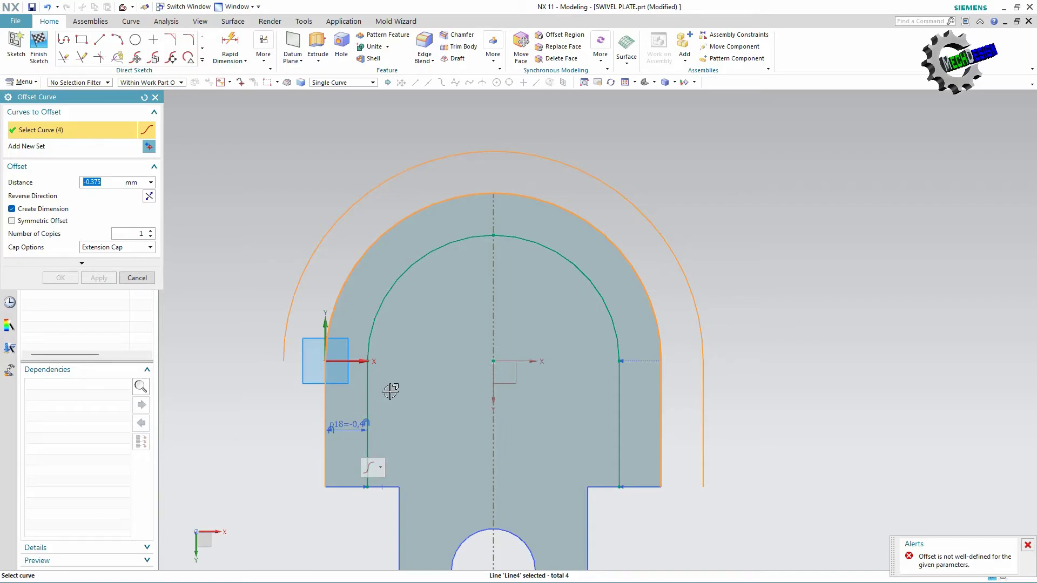
scroll(393, 386, "down", 1)
scroll(393, 387, "down", 1)
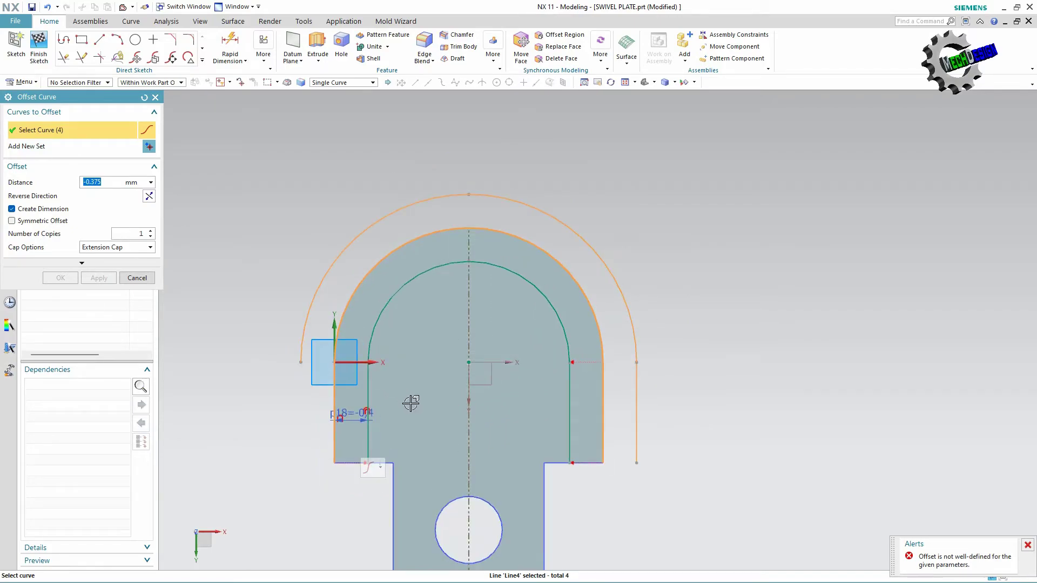
mouse_move(468, 410)
middle_mouse_down()
mouse_move(480, 405)
mouse_move(471, 404)
middle_mouse_up()
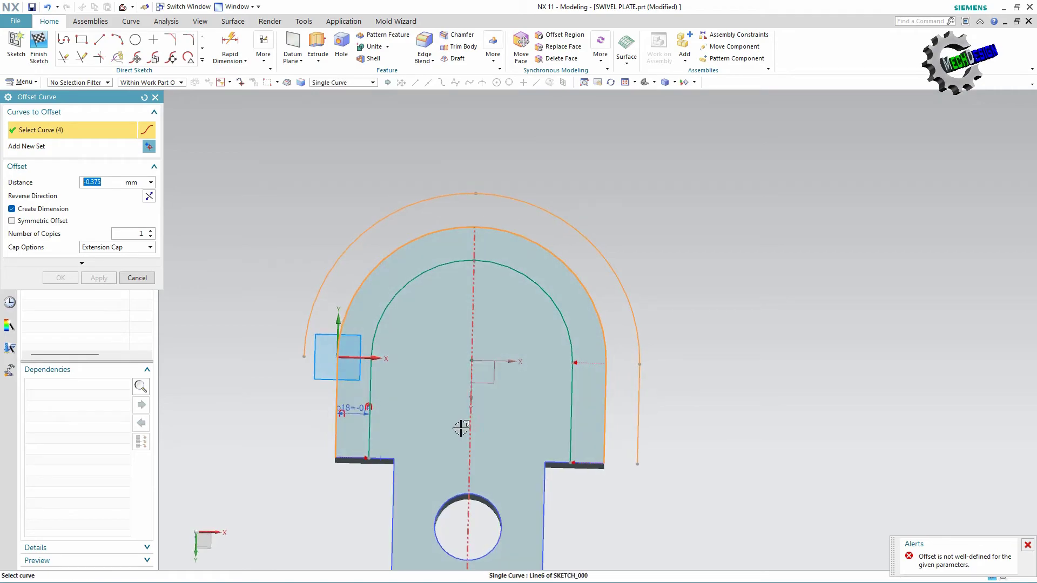
left_click(145, 279)
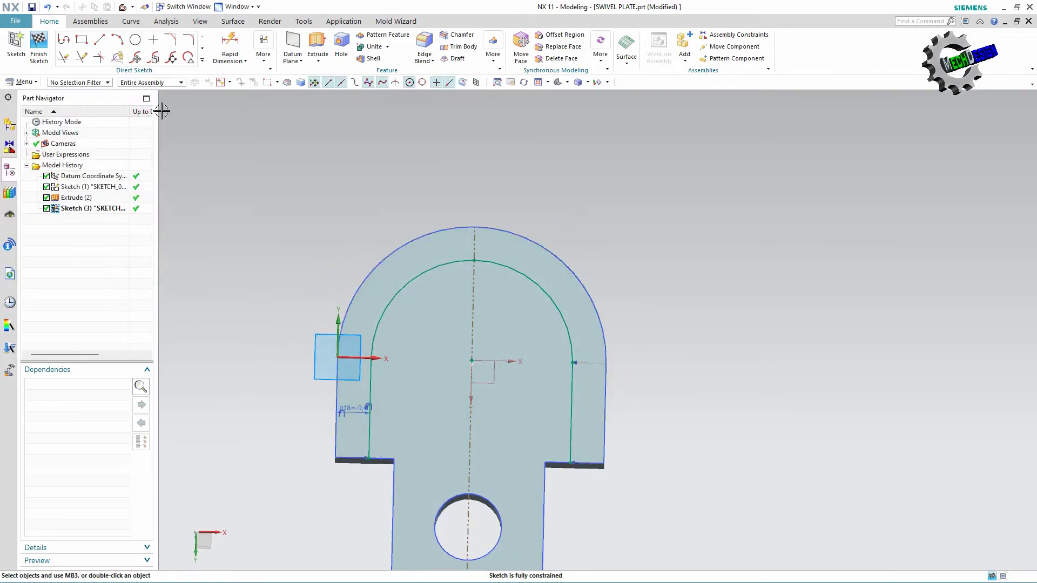
Offset the outer left line, arc and right edge at distance 0
left_click(202, 60)
left_click(135, 128)
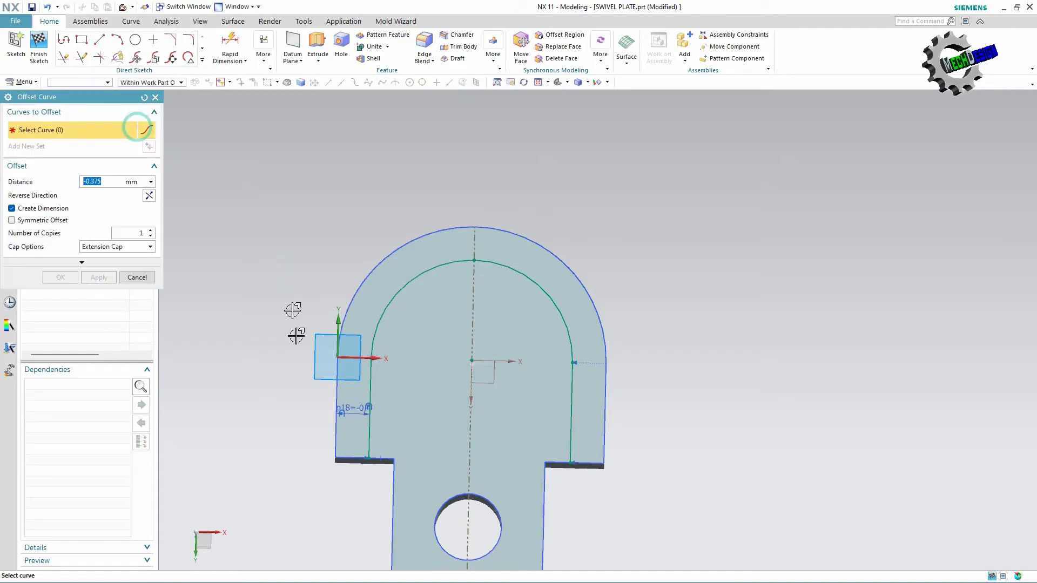
left_click(337, 420)
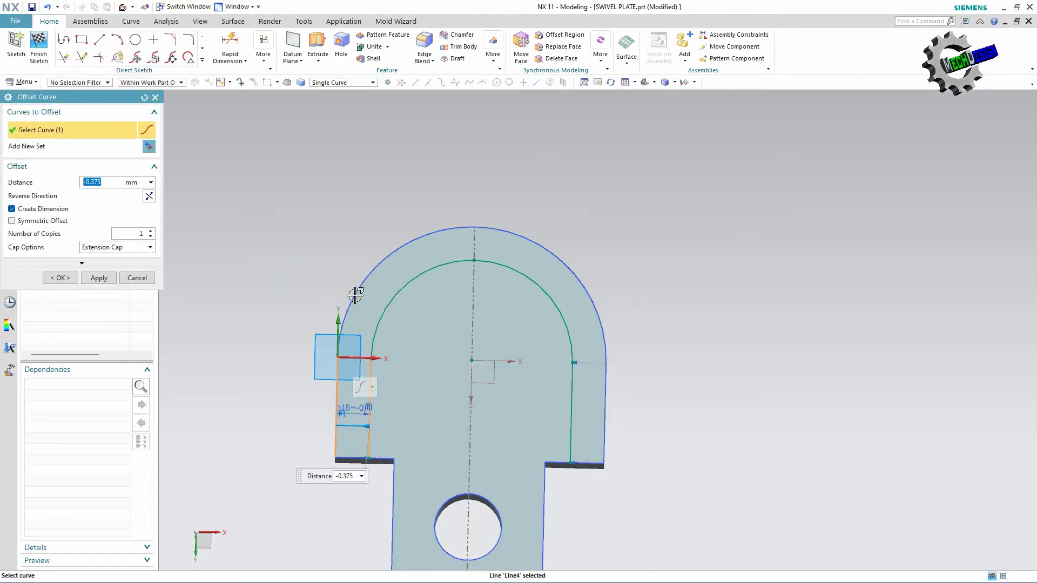
left_click(370, 427)
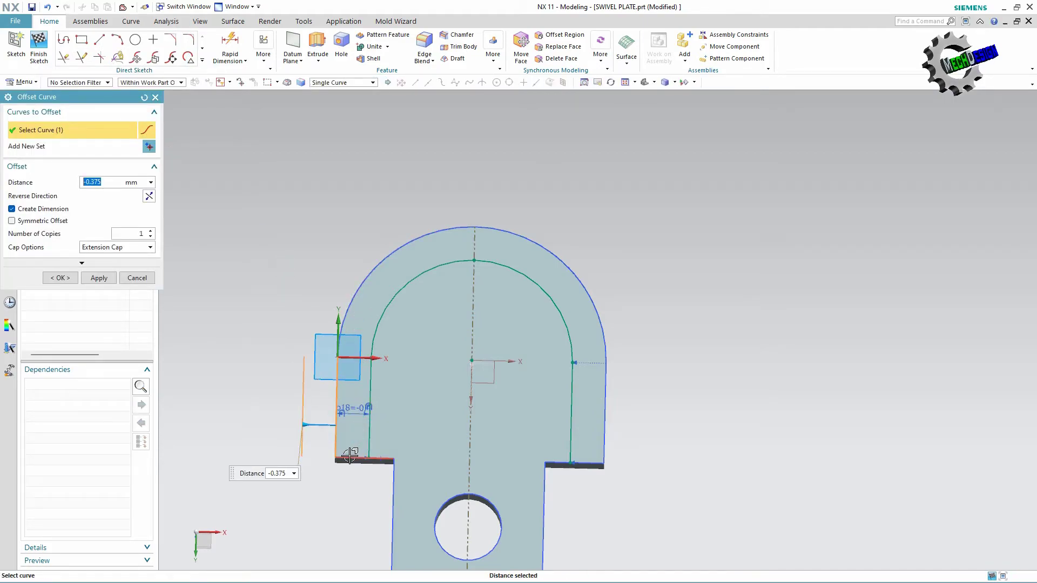
left_click(520, 241)
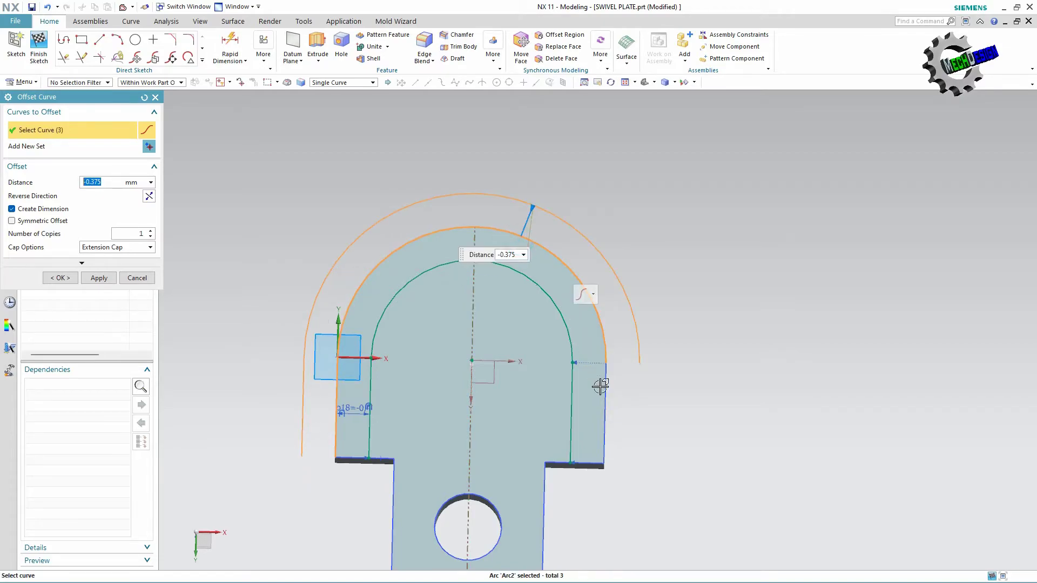
left_click(604, 421)
scroll(467, 383, "down", 1)
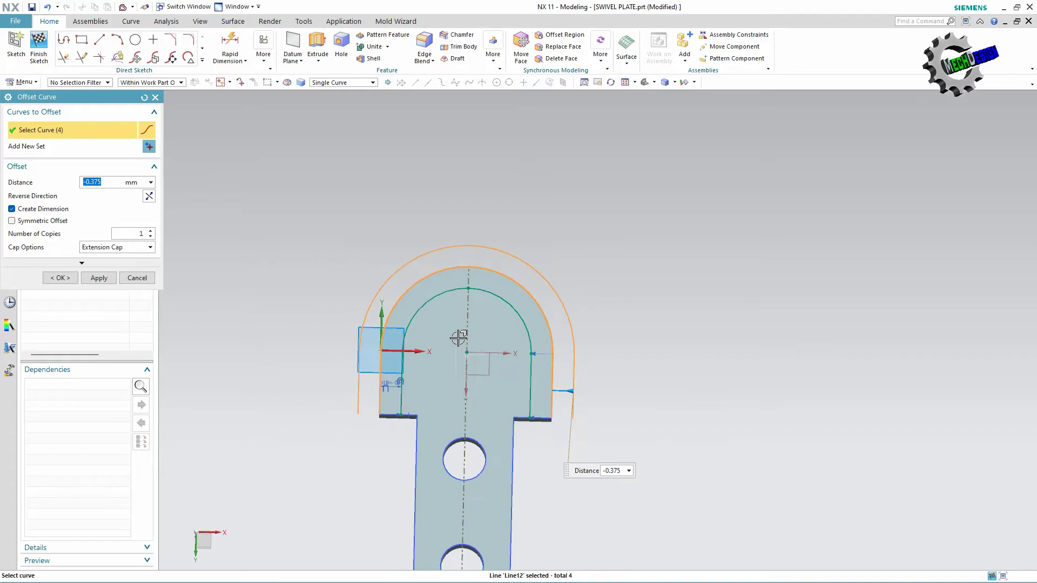
scroll(455, 365, "up", 1)
scroll(452, 366, "up", 1)
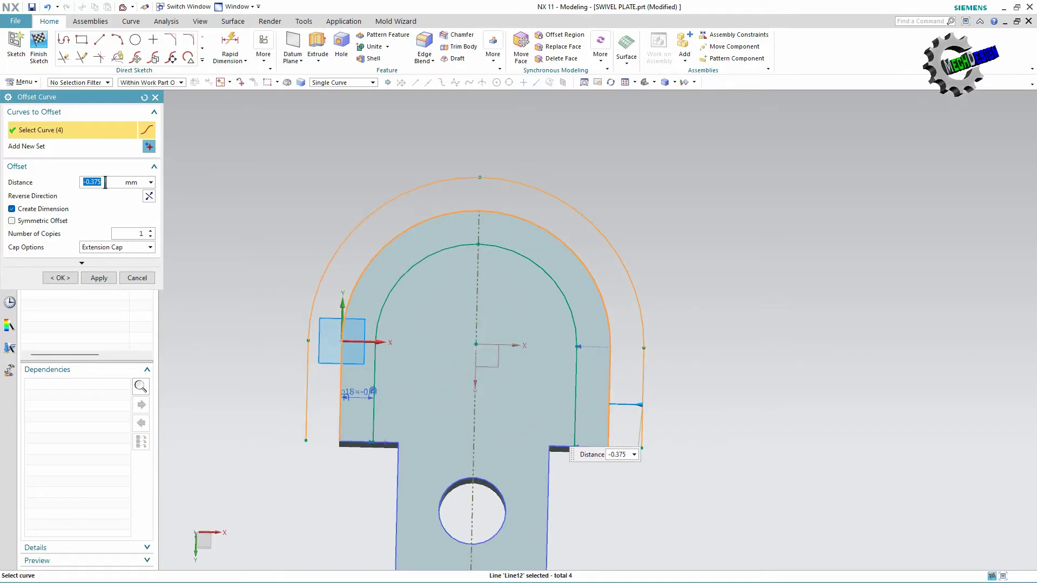
type("0")
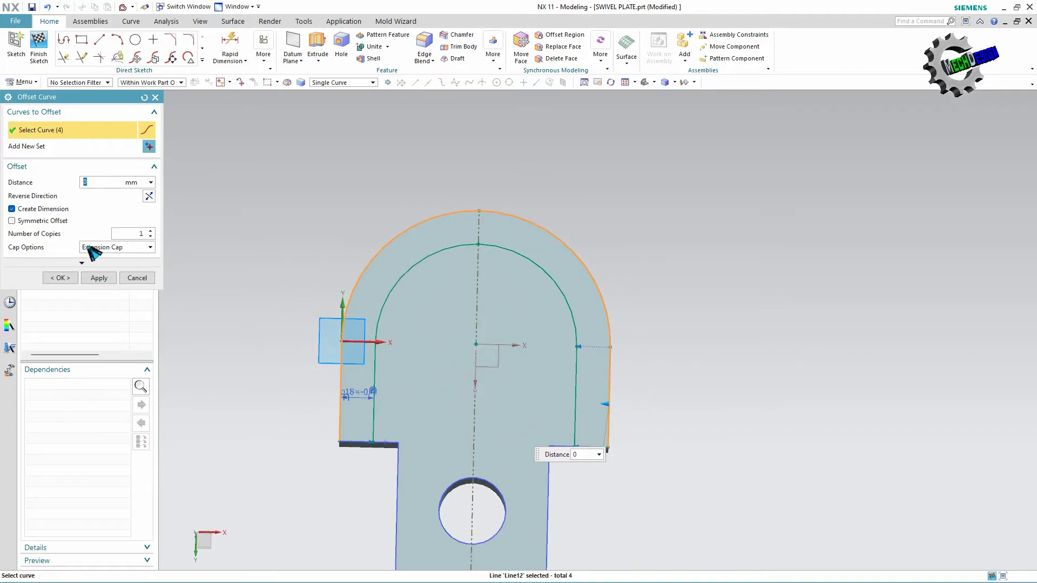
left_click(60, 277)
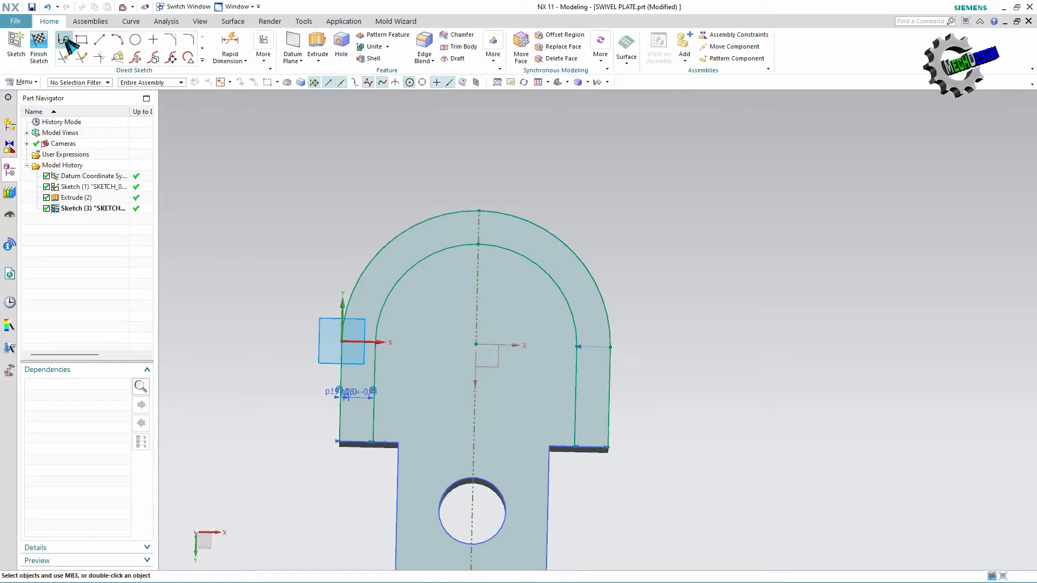
Draw a short line closing the band's lower-left end between outer and inner curves
left_click(99, 40)
scroll(332, 486, "up", 3)
scroll(393, 479, "up", 3)
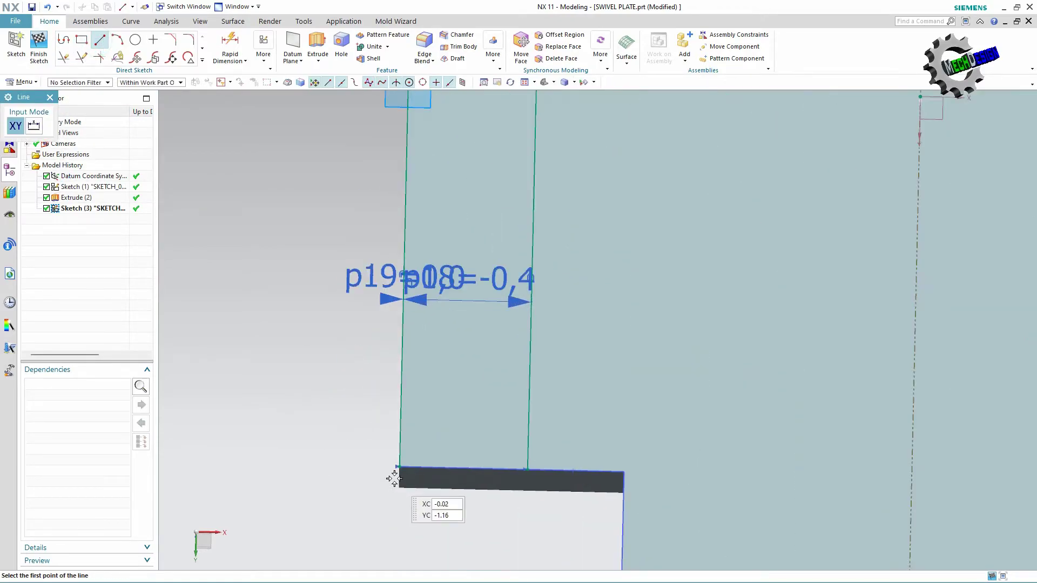
left_click(399, 467)
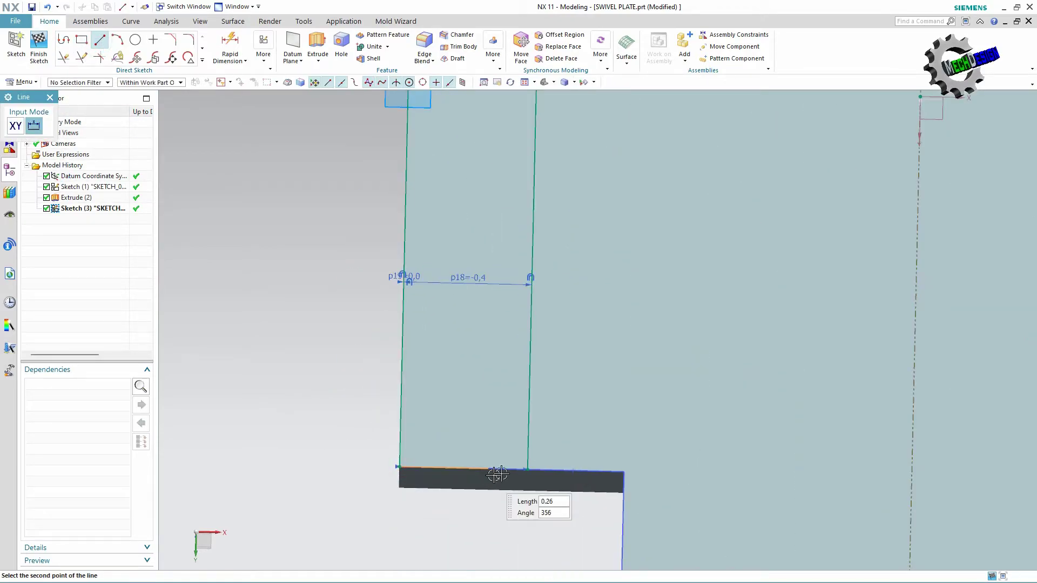
left_click(527, 468)
Close the band's lower-right end with a second line and finish Sketch (3)
scroll(443, 432, "down", 3)
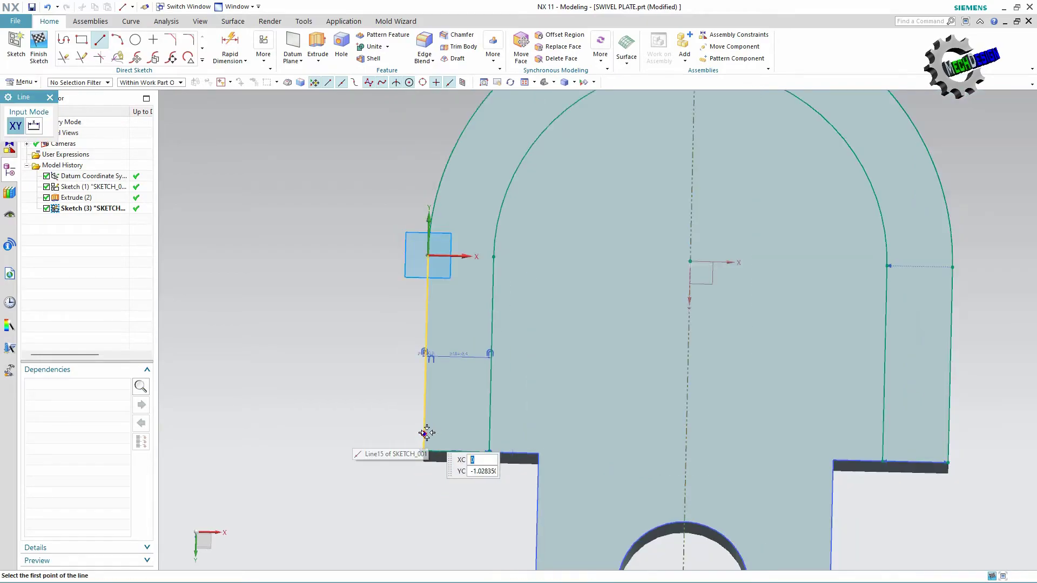
scroll(854, 451, "up", 4)
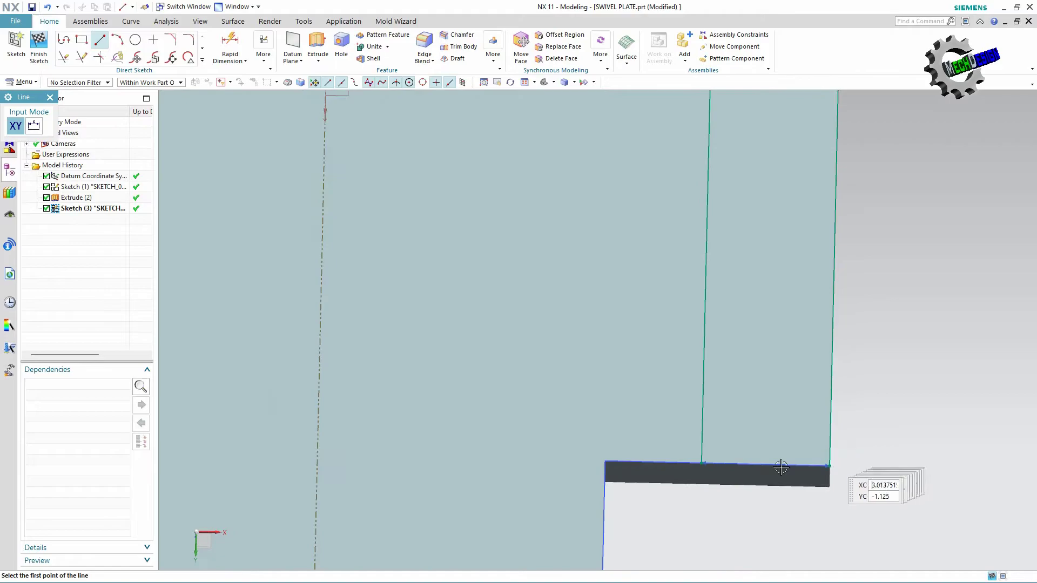
left_click(702, 462)
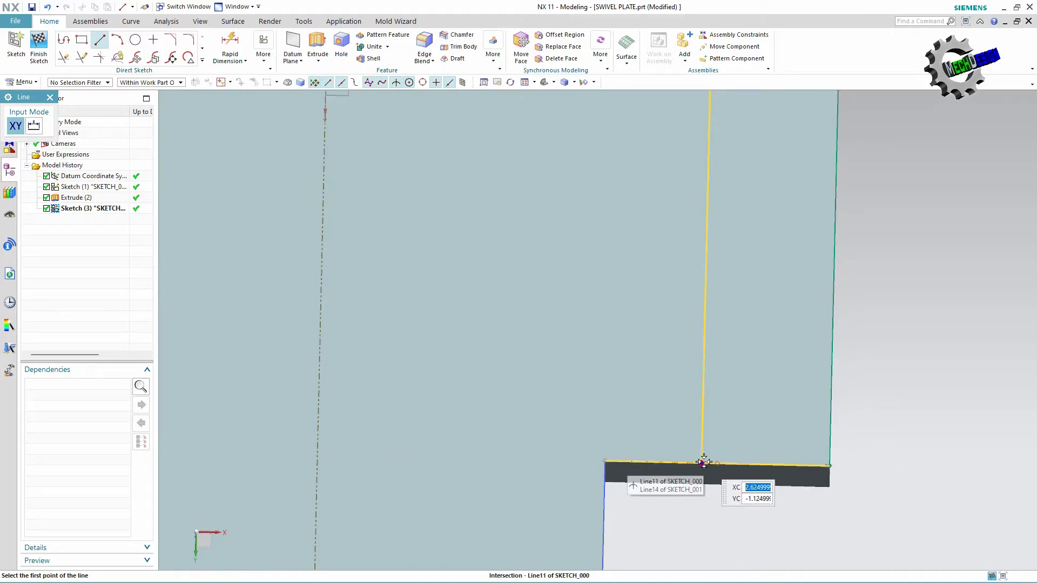
left_click(830, 465)
scroll(745, 473, "down", 3)
scroll(721, 475, "down", 2)
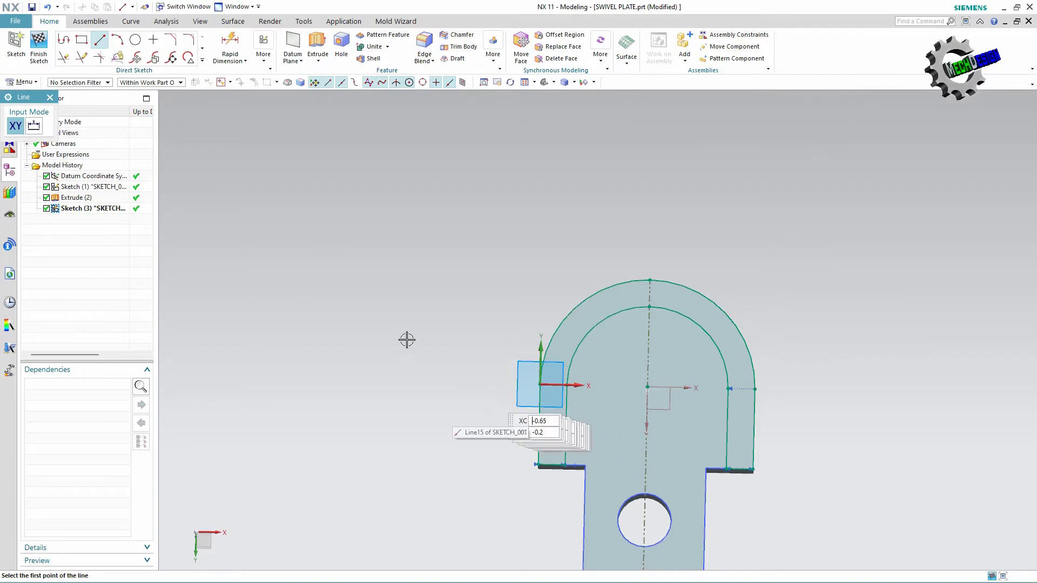
left_click(39, 49)
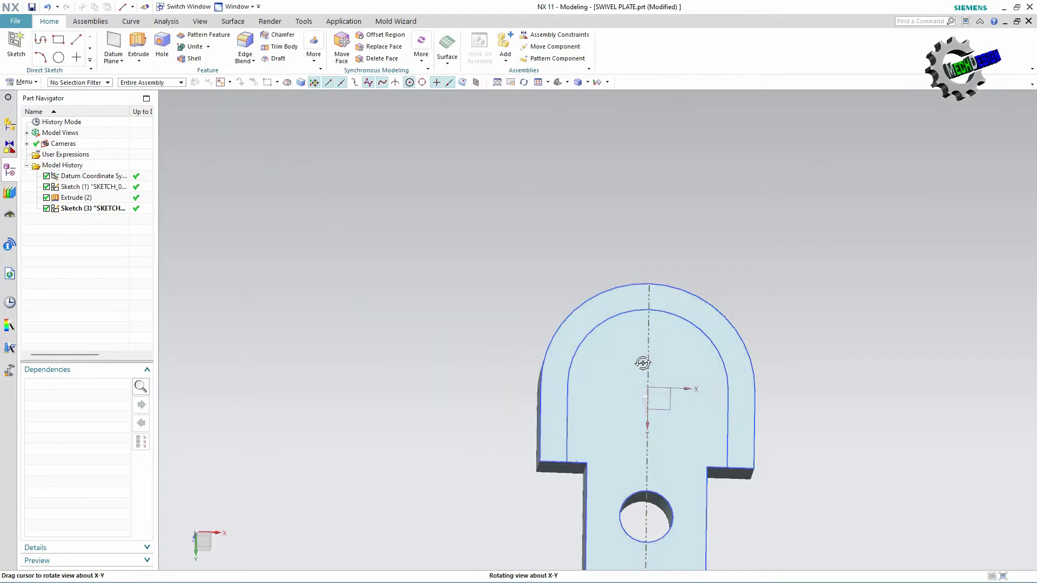
left_click(139, 44)
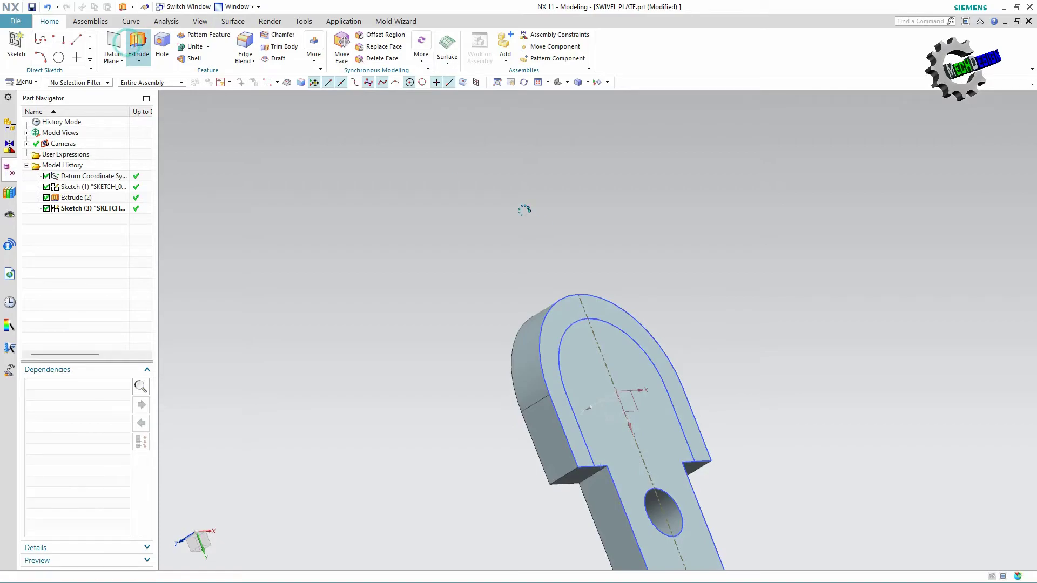
Extrude the U-shaped band curves by 1.125-0.5625 with Boolean Unite, creating Extrude (4)
left_click(576, 319)
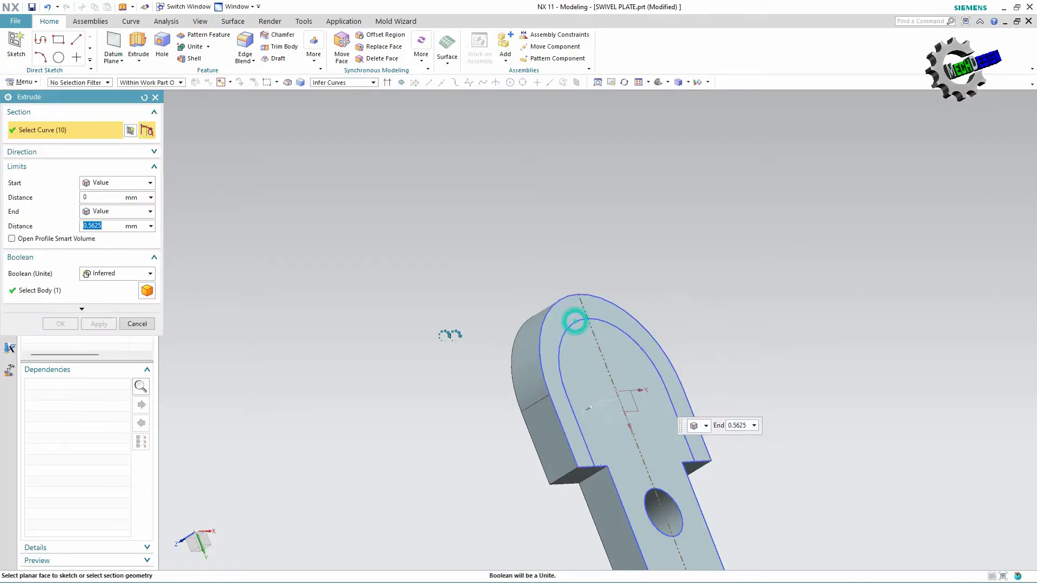
scroll(401, 334, "up", 2)
scroll(401, 333, "down", 1)
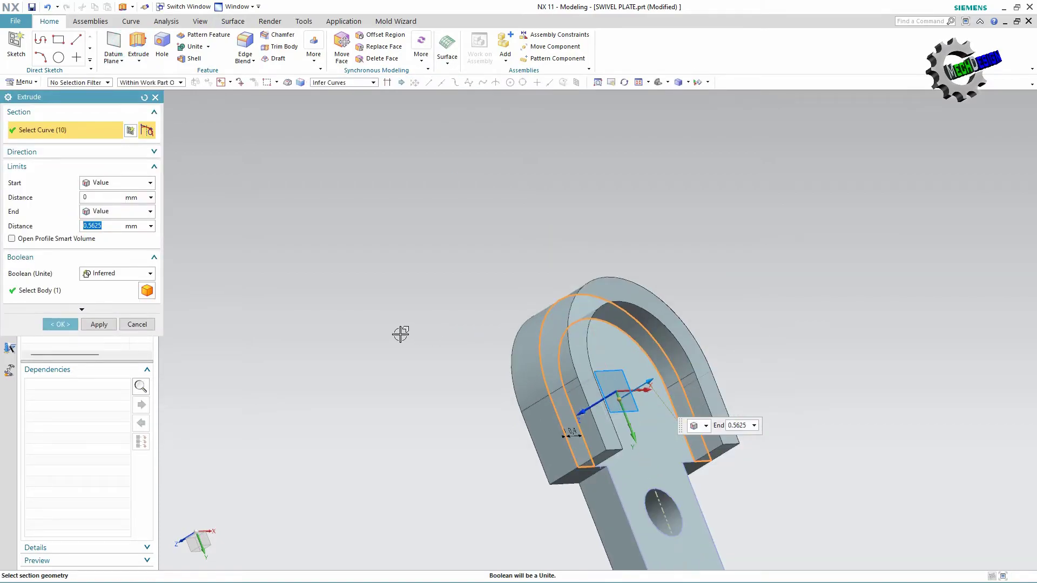
scroll(400, 333, "down", 1)
scroll(401, 334, "down", 1)
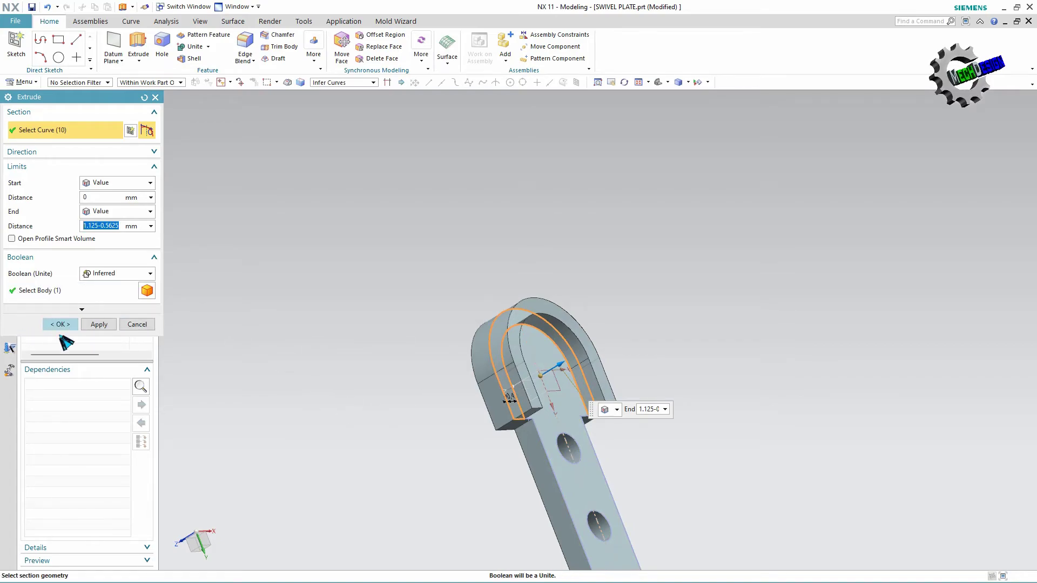
left_click(110, 274)
left_click(108, 296)
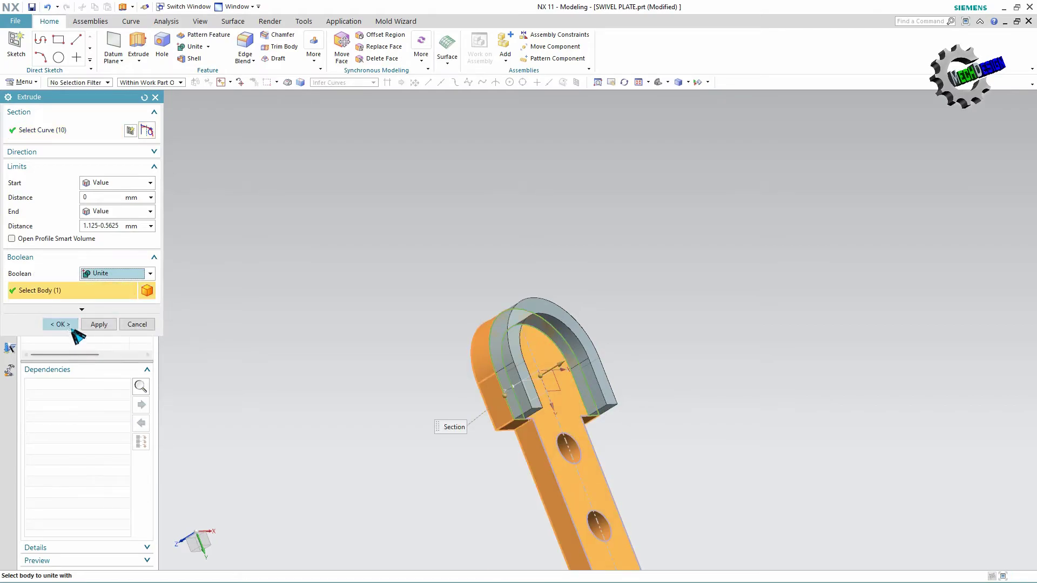
left_click(73, 331)
mouse_move(657, 410)
middle_mouse_down()
mouse_move(617, 367)
mouse_move(369, 306)
middle_mouse_up()
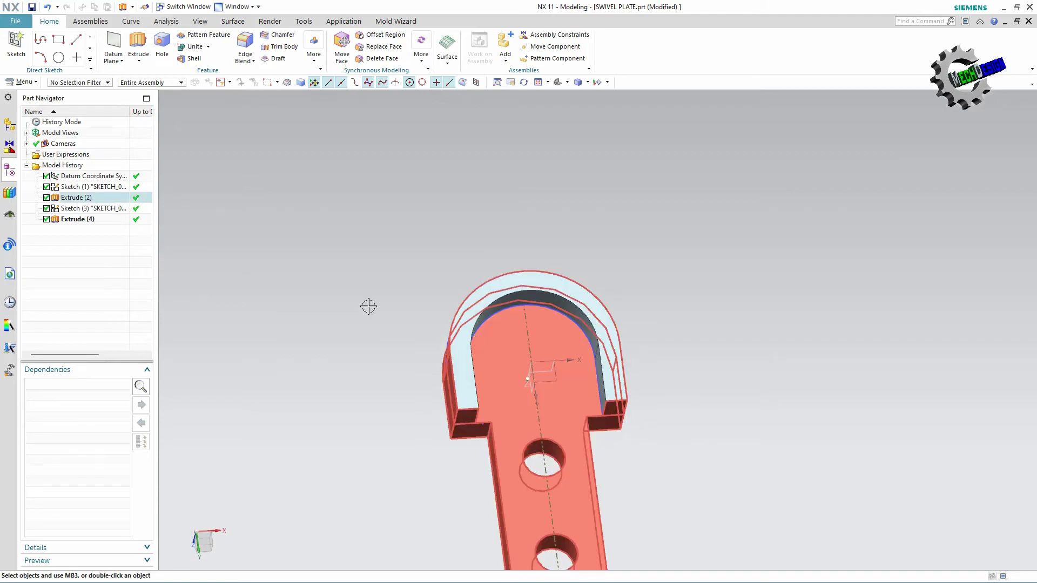
Start a new sketch on the plate's top face
left_click(17, 42)
left_click(567, 388)
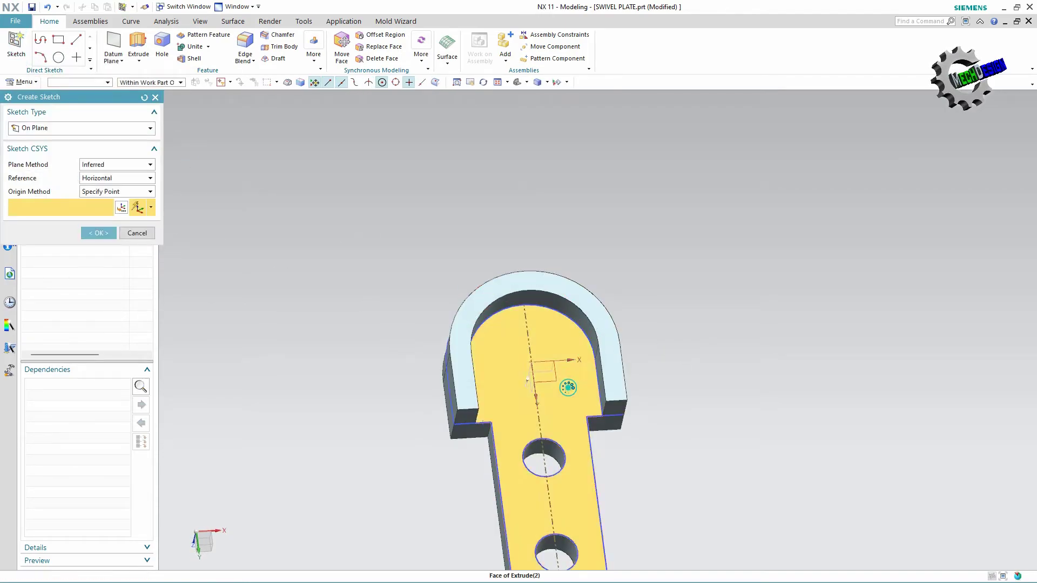
left_click(98, 233)
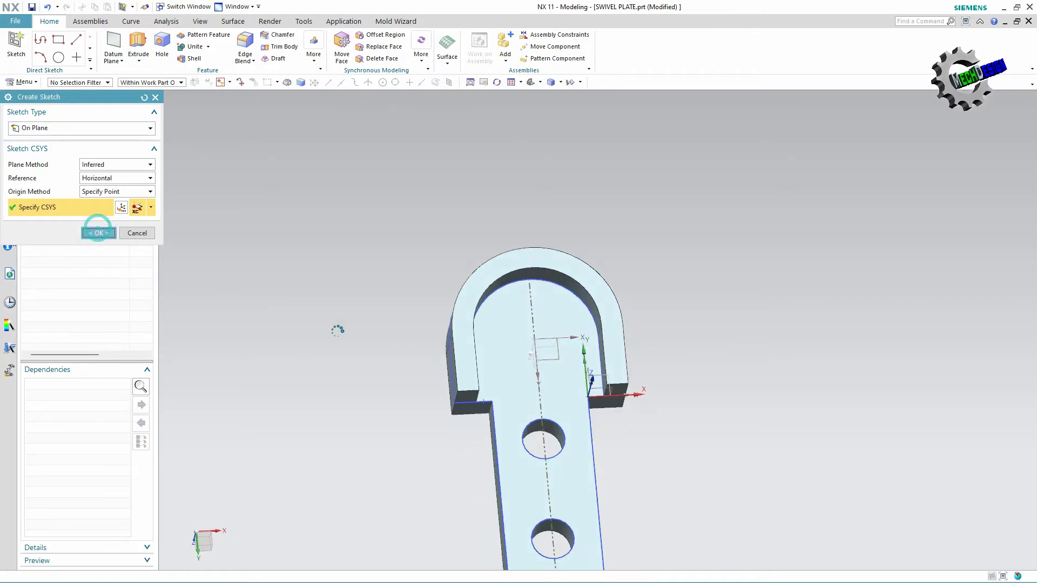
scroll(570, 257, "up", 2)
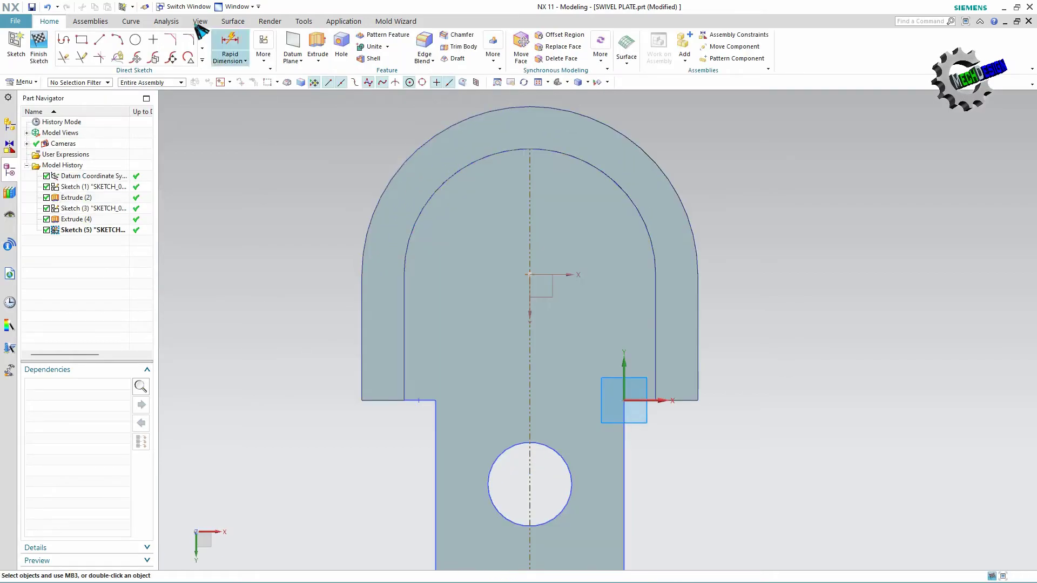
Draw concentric circles of 0.9375 and 1.6875 diameter at the lug's arc centre, then finish
left_click(136, 41)
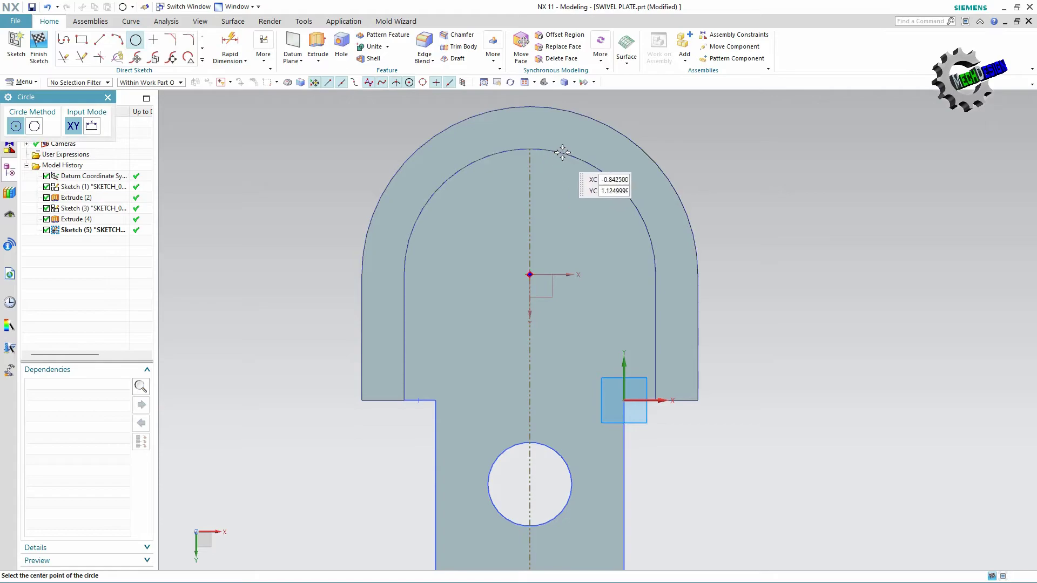
left_click(594, 169)
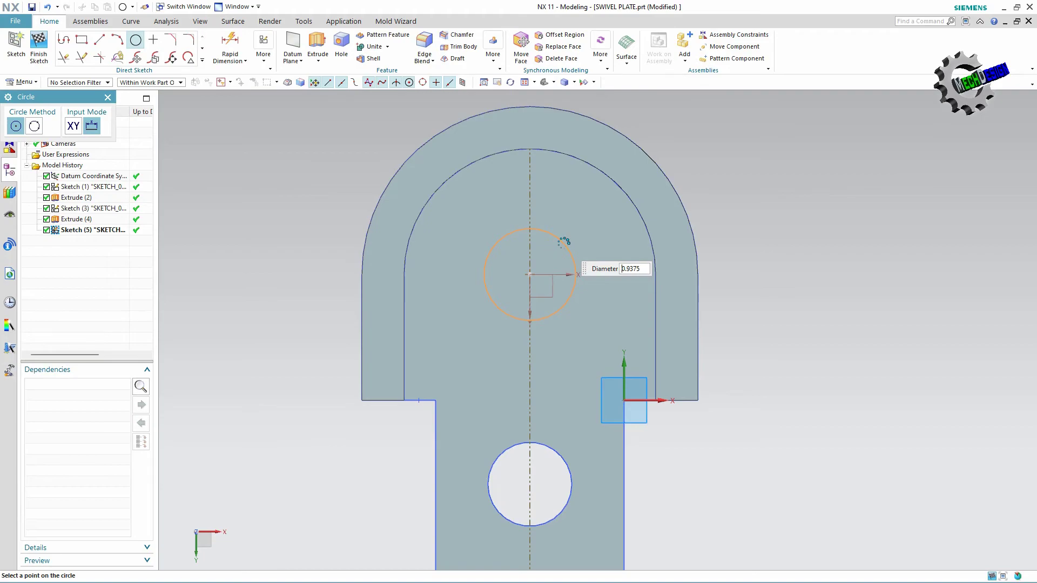
key("Return")
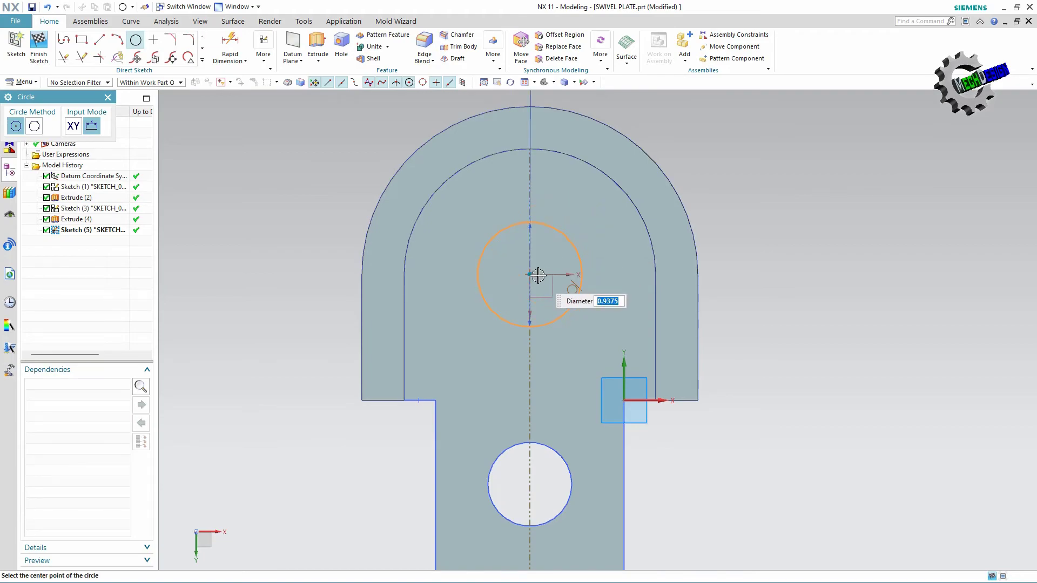
left_click(530, 274)
type("1.6875")
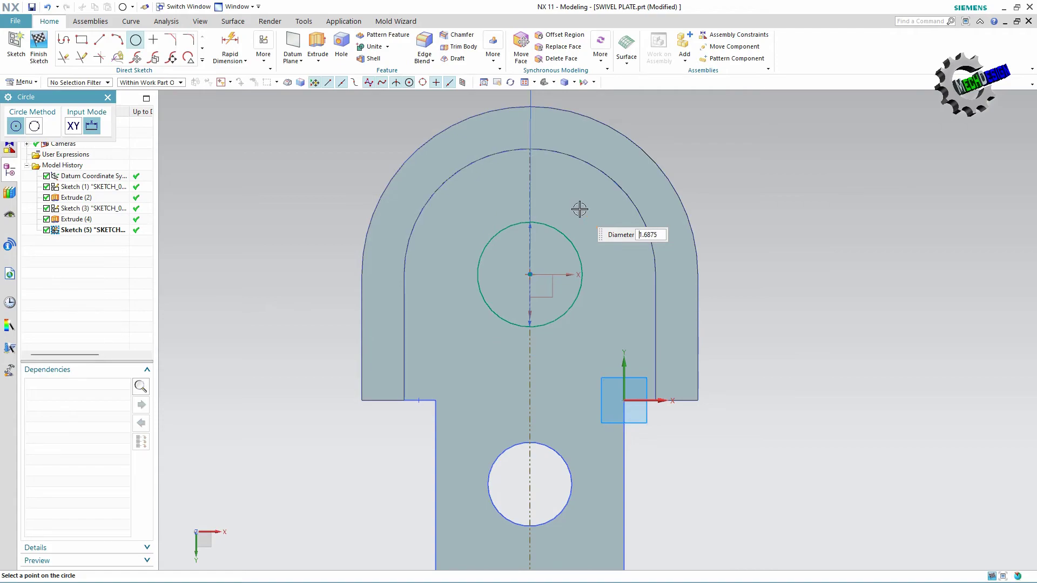
type("5")
key("Return")
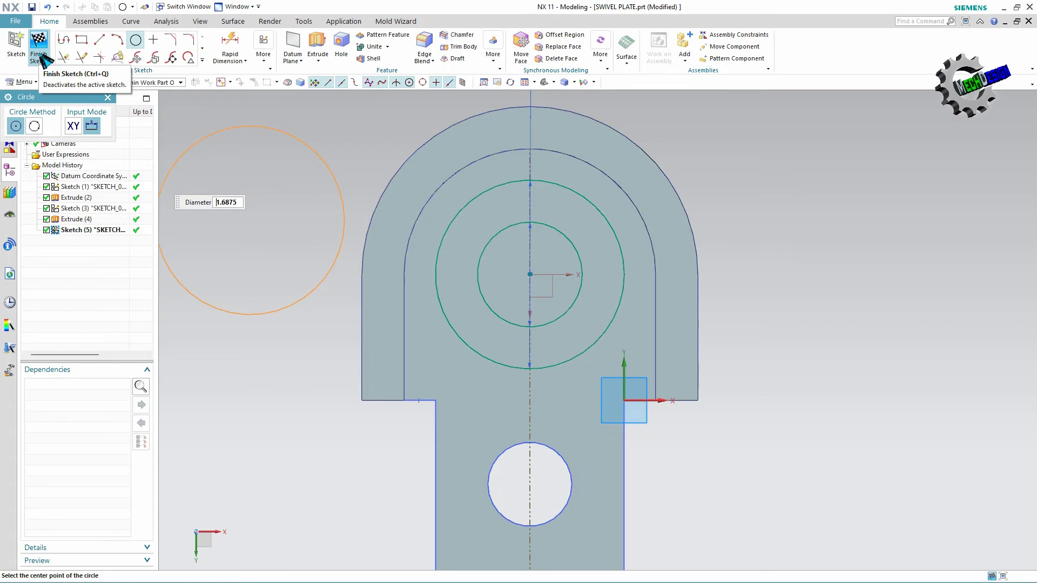
left_click(43, 58)
Extrude the two concentric circles 1.875 into a boss united with the plate as Extrude (6)
mouse_move(574, 335)
middle_mouse_down()
mouse_move(630, 290)
mouse_move(354, 160)
middle_mouse_up()
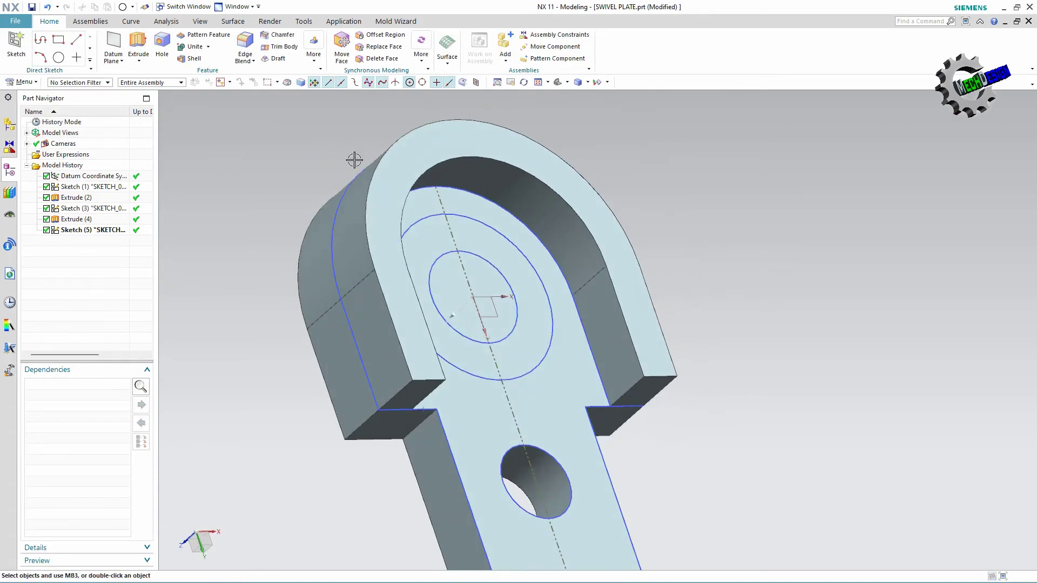
left_click(138, 48)
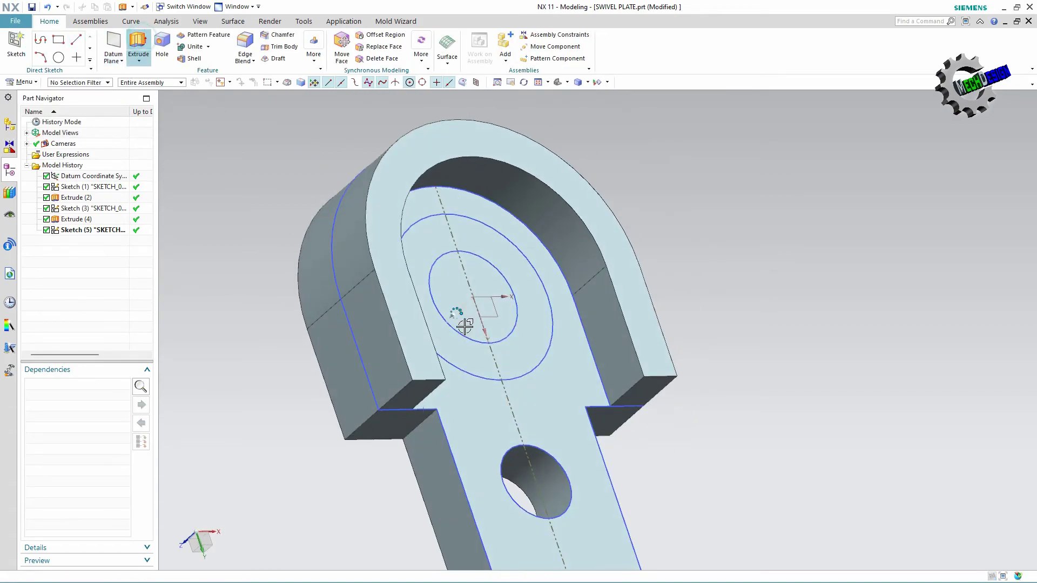
left_click(466, 372)
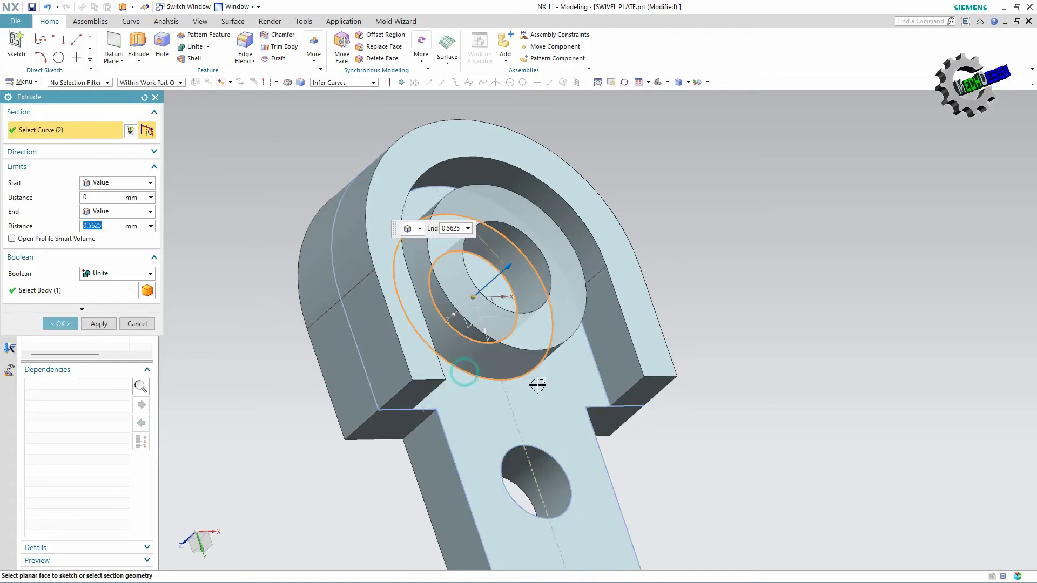
type("1")
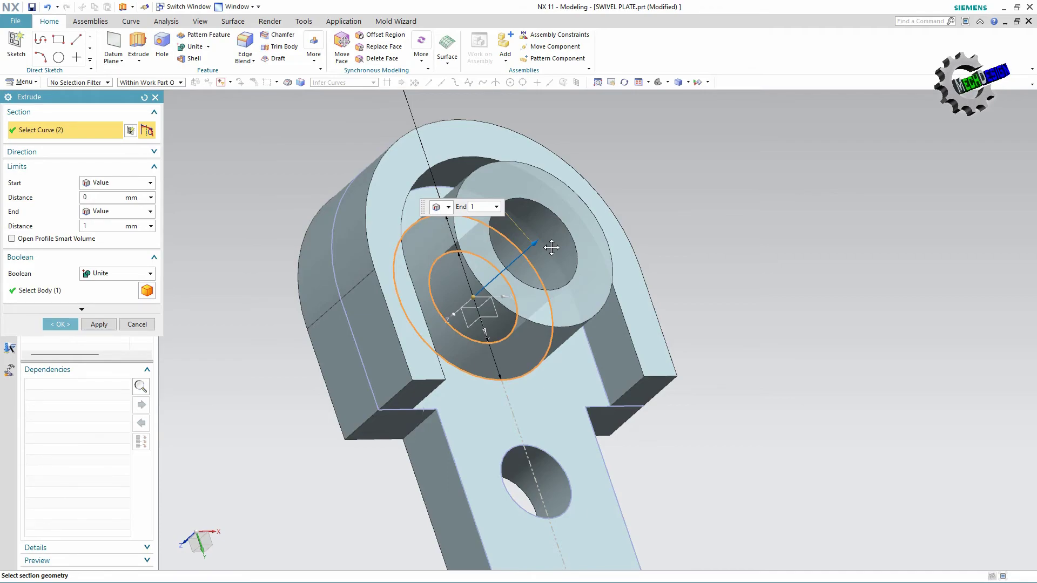
left_click_drag(552, 247, 556, 224)
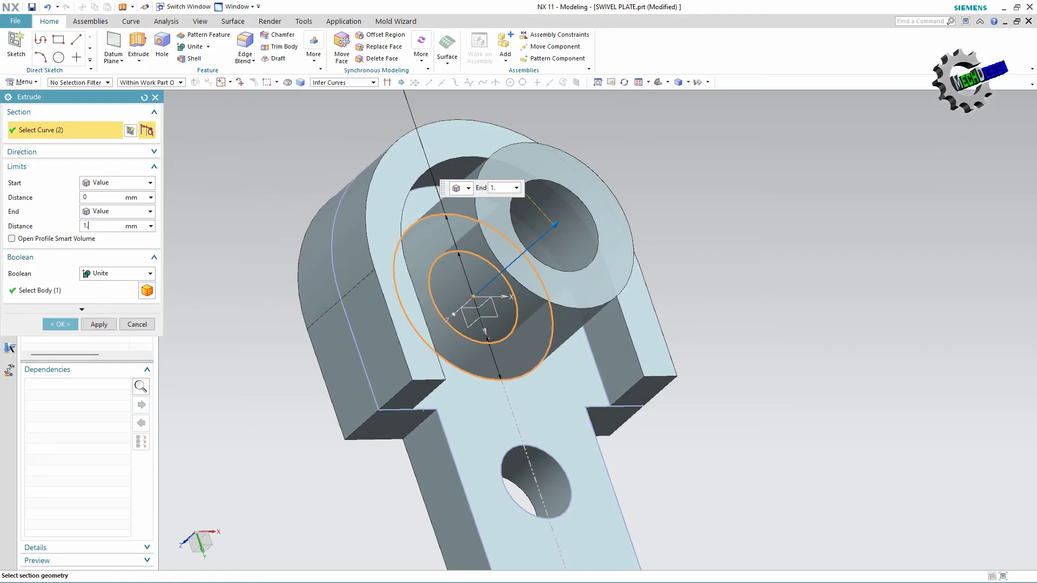
type(".875")
key("Return")
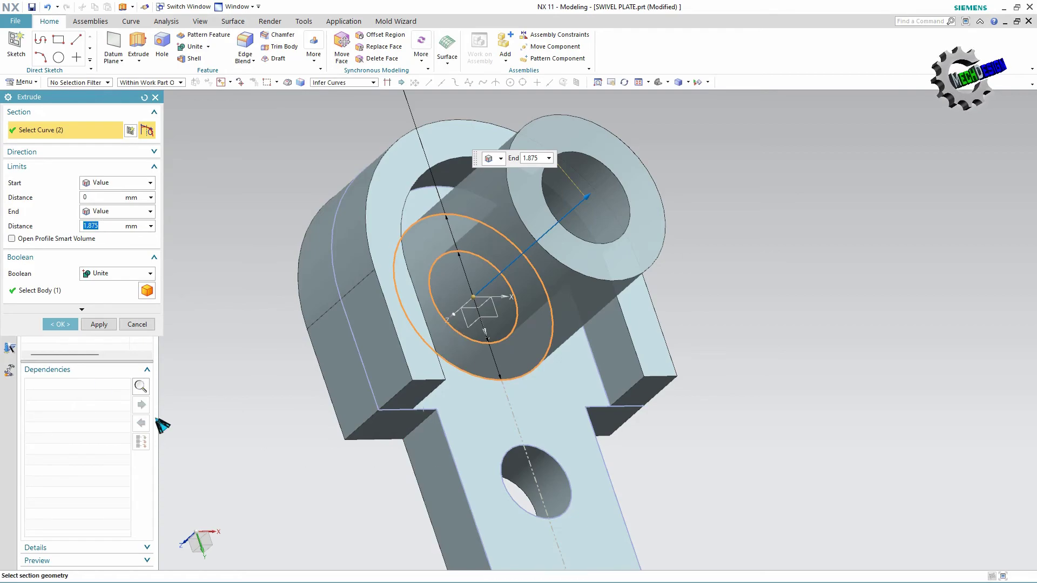
left_click(60, 324)
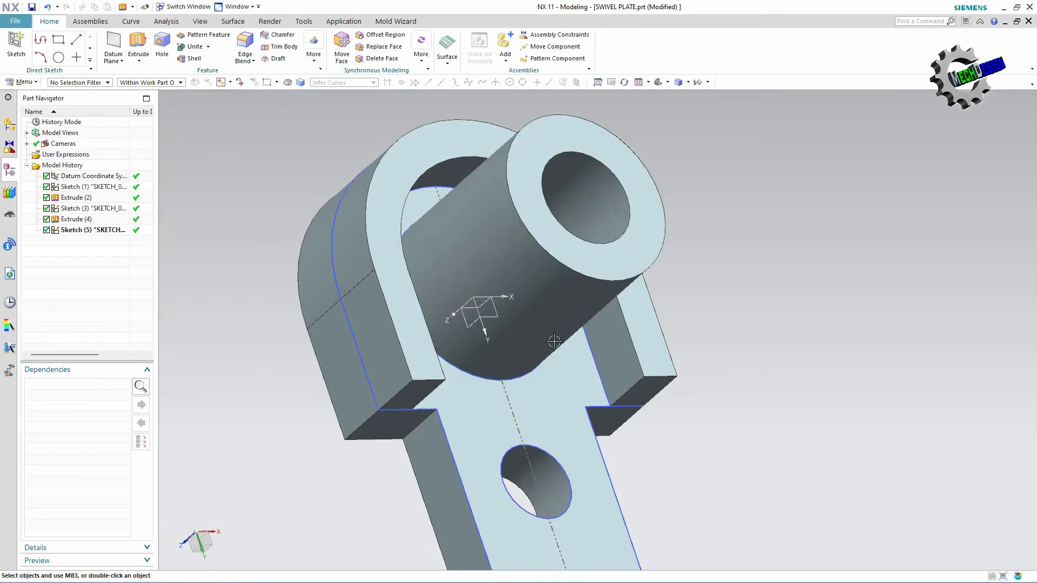
mouse_move(502, 324)
middle_mouse_down()
mouse_move(528, 343)
mouse_move(513, 345)
mouse_move(561, 367)
middle_mouse_up()
scroll(555, 375, "down", 3)
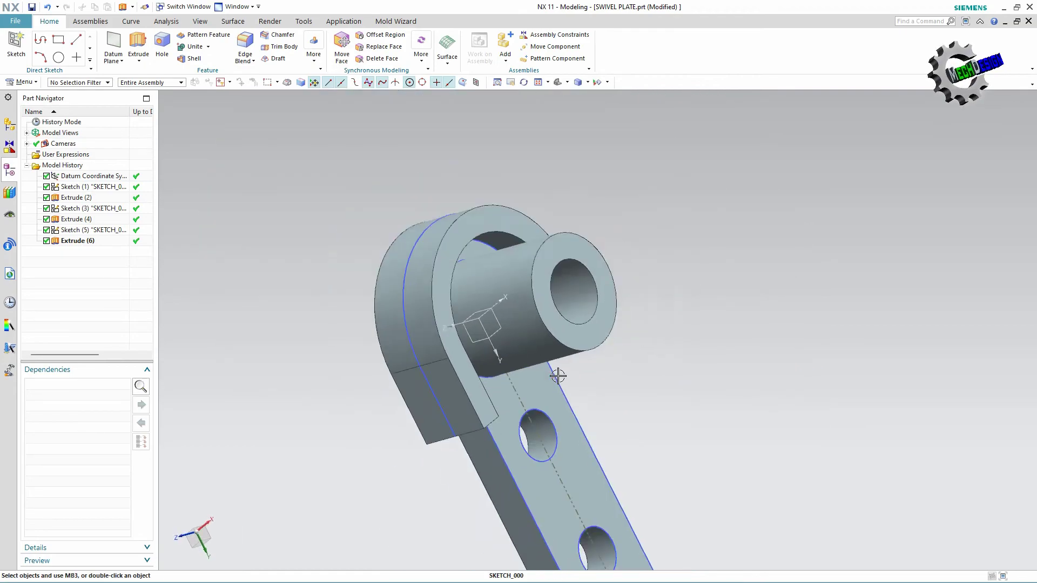
Extrude the boss's inner circle 4.4 as a Subtract cut, using Single Curve selection
left_click(138, 42)
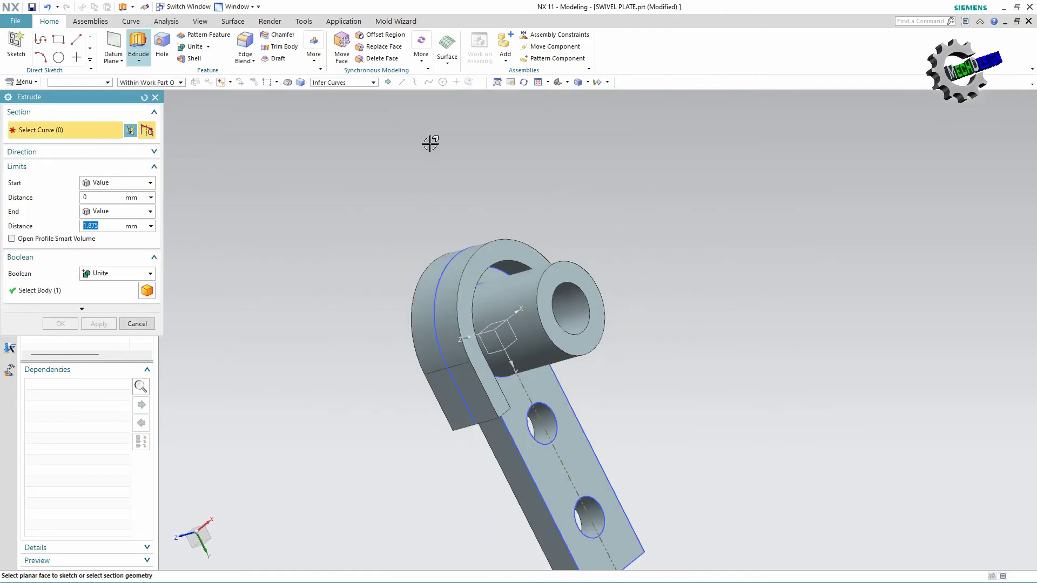
left_click(361, 87)
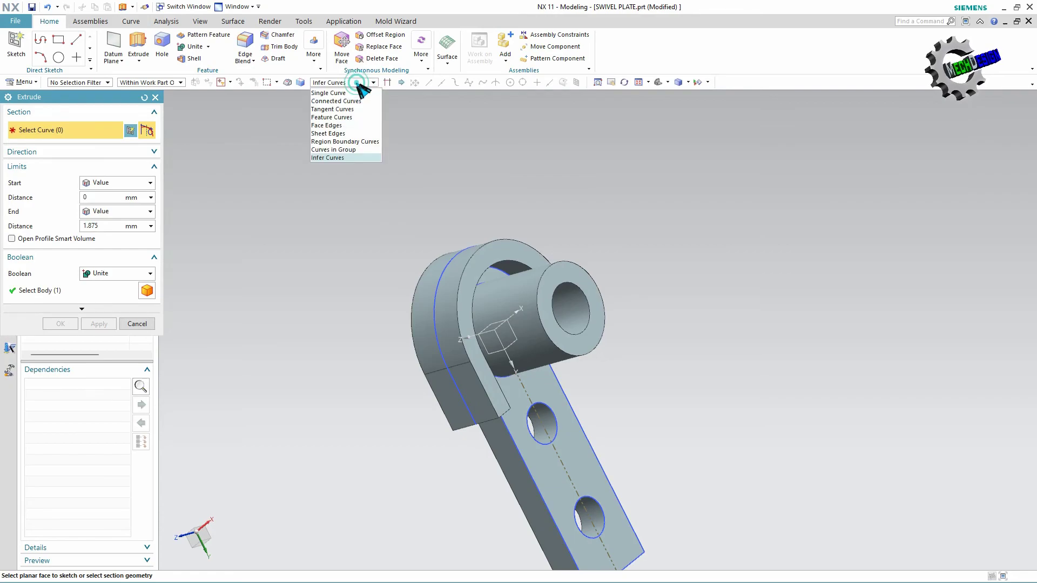
left_click(347, 94)
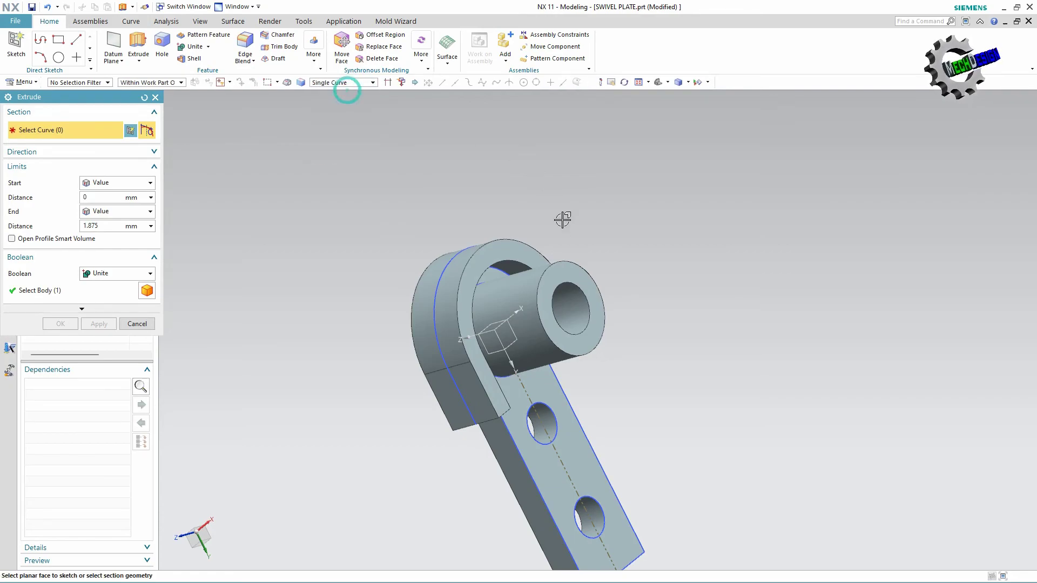
left_click(584, 290)
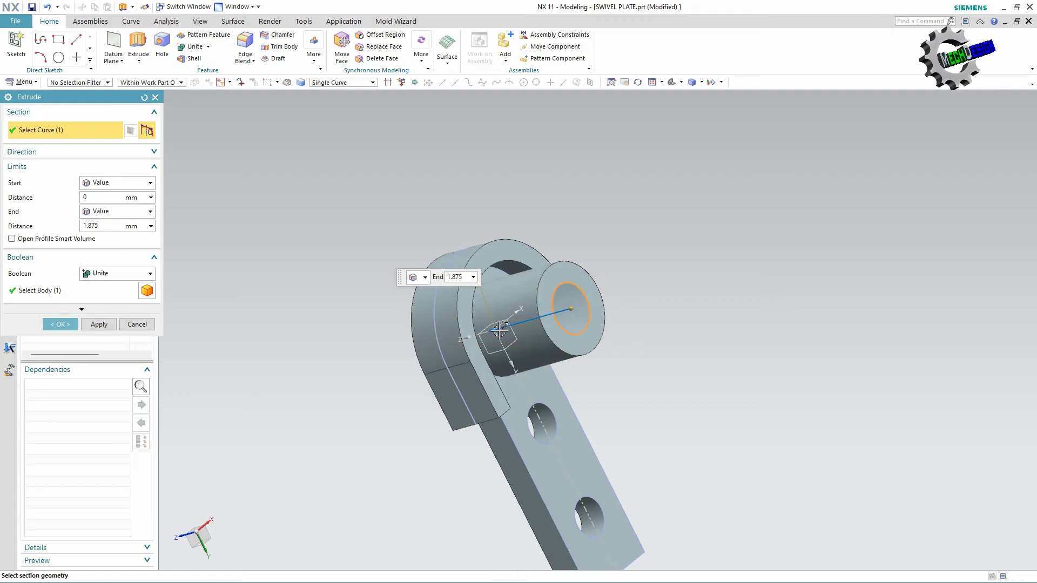
left_click_drag(500, 331, 244, 304)
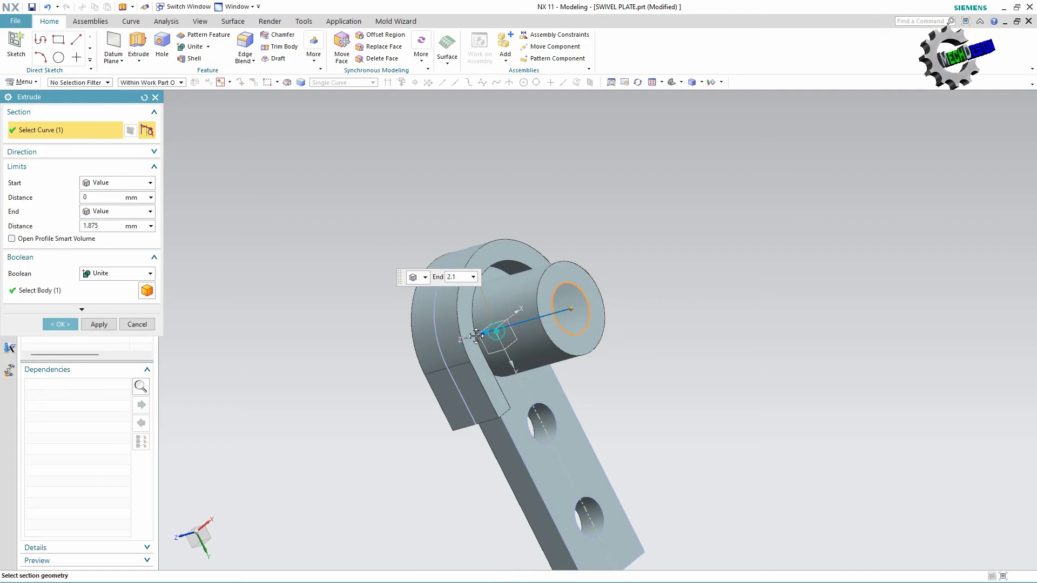
left_click(95, 275)
left_click(107, 303)
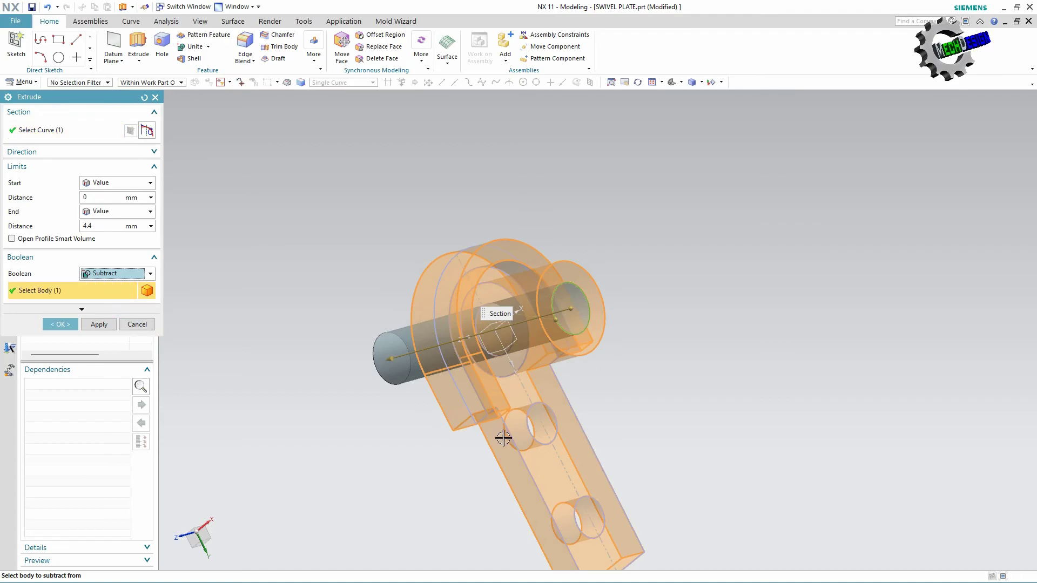
left_click(60, 324)
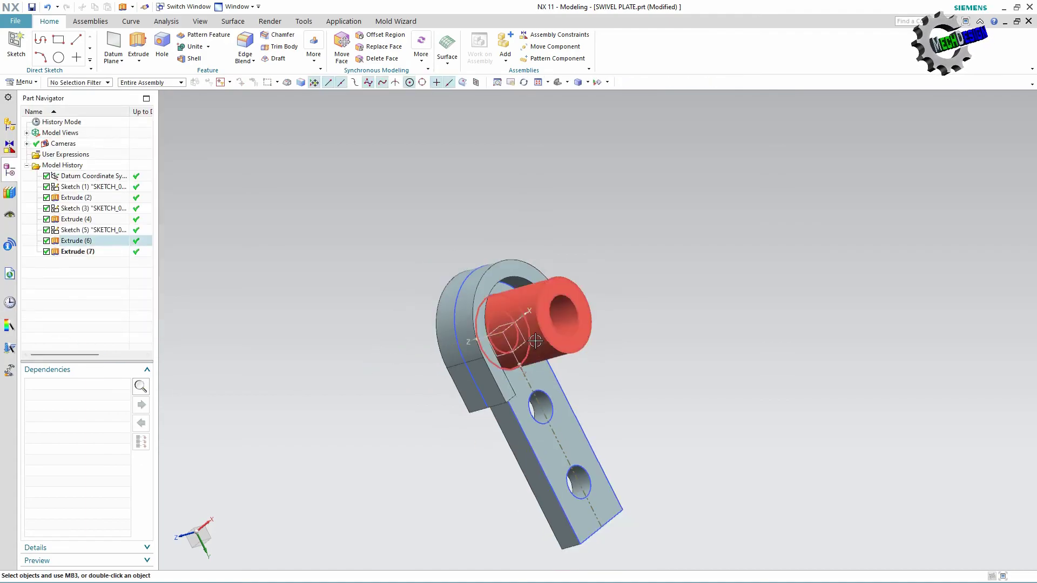
mouse_move(536, 341)
middle_mouse_down()
mouse_move(608, 204)
mouse_move(474, 231)
mouse_move(497, 183)
middle_mouse_up()
Hide all datums and sketches through Show and Hide, then orbit the finished plate
left_click(598, 82)
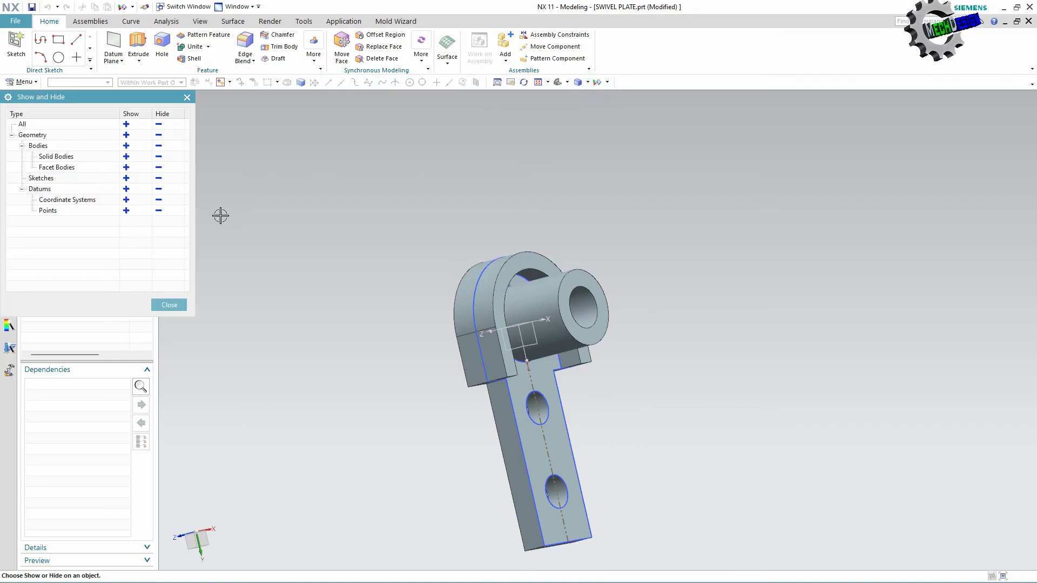
left_click(159, 199)
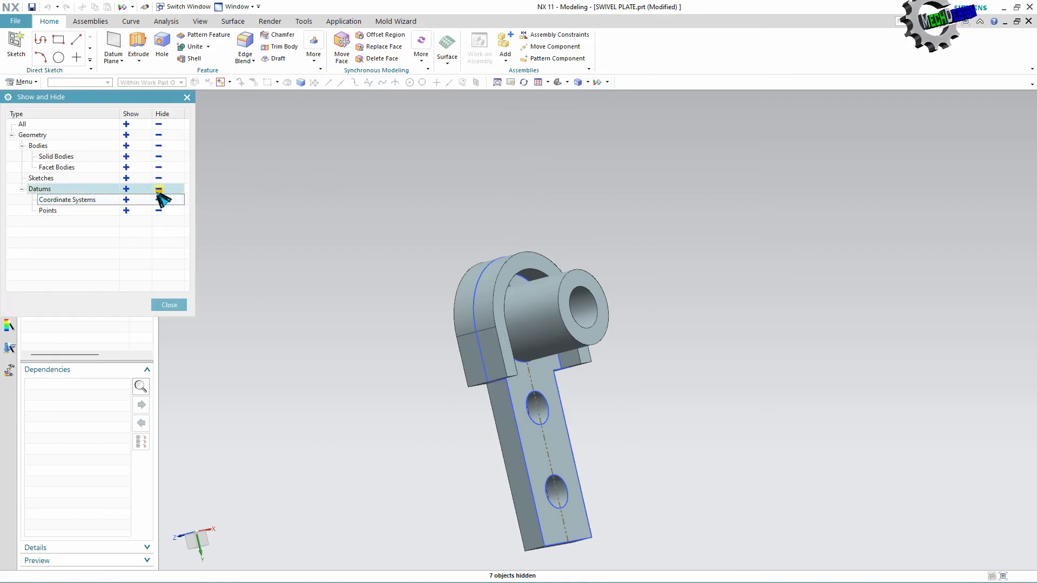
left_click(158, 178)
left_click(181, 305)
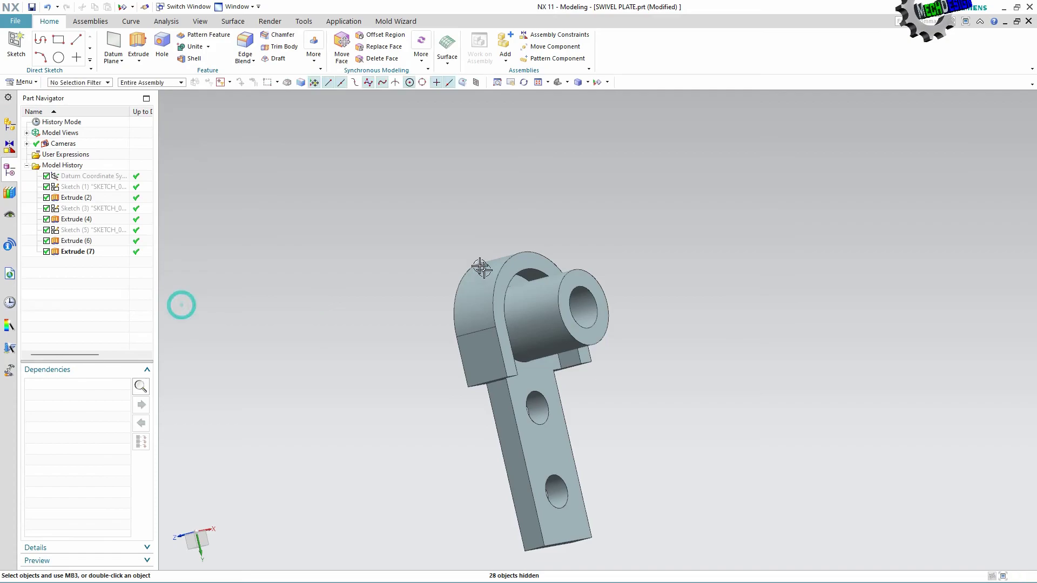
scroll(536, 313, "down", 3)
scroll(536, 314, "up", 3)
mouse_move(491, 317)
middle_mouse_down()
mouse_move(559, 363)
mouse_move(545, 372)
middle_mouse_up()
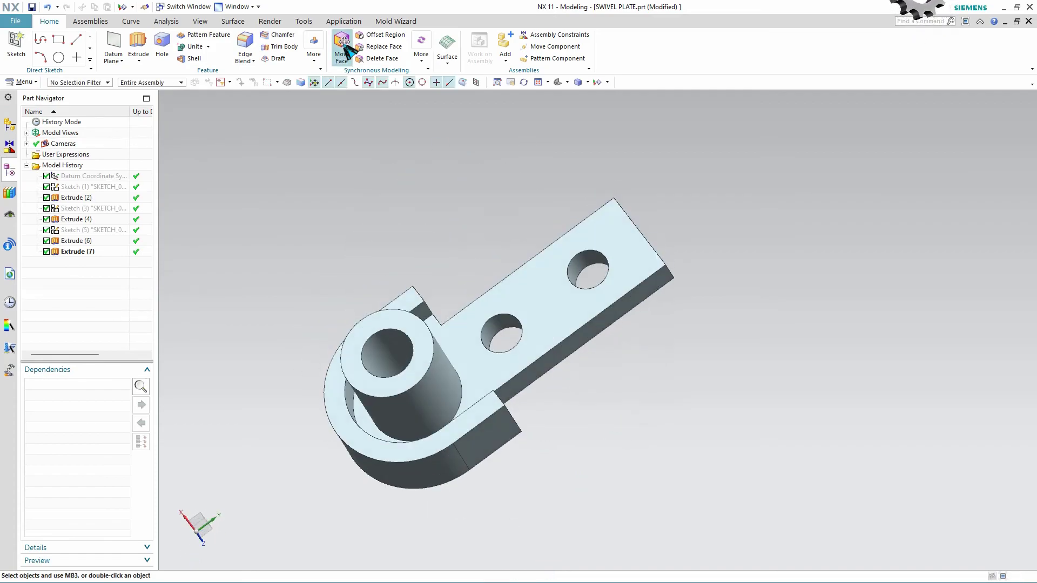
Turn on True Shading, apply the Yellow Glossy Plastic global material, and orbit to inspect the plate
left_click(270, 21)
left_click(19, 46)
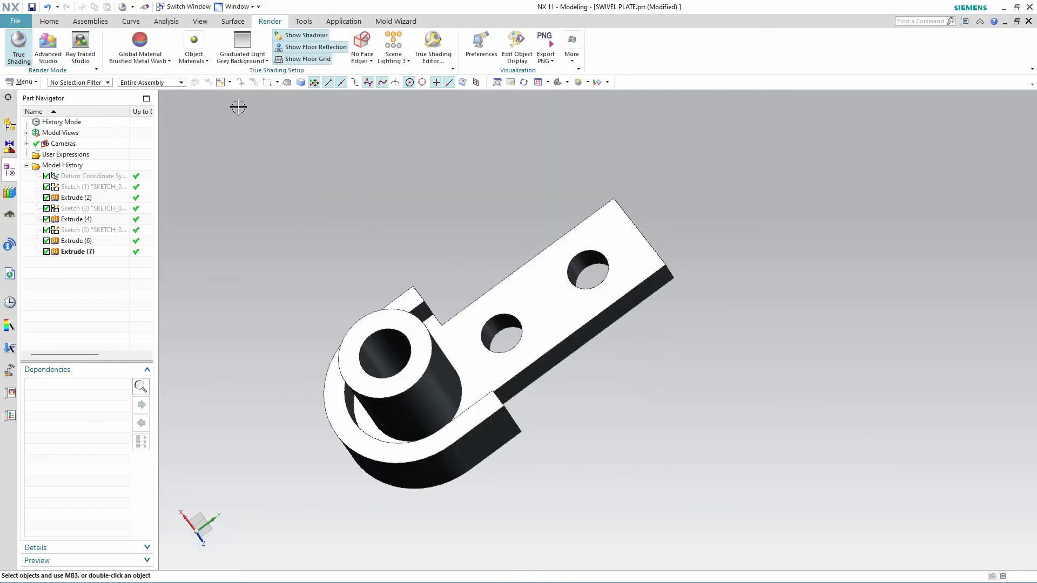
left_click(138, 56)
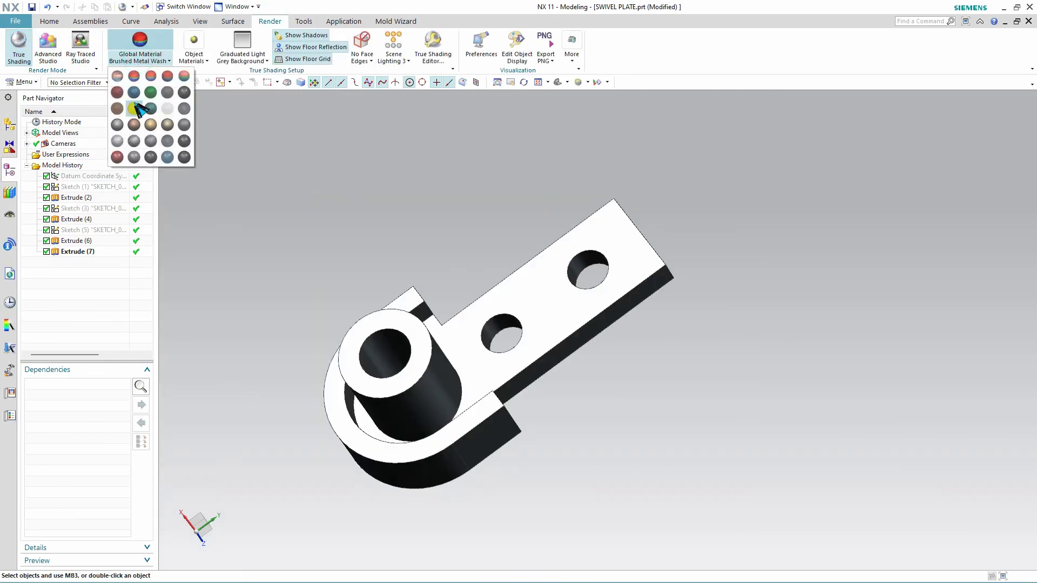
left_click(134, 108)
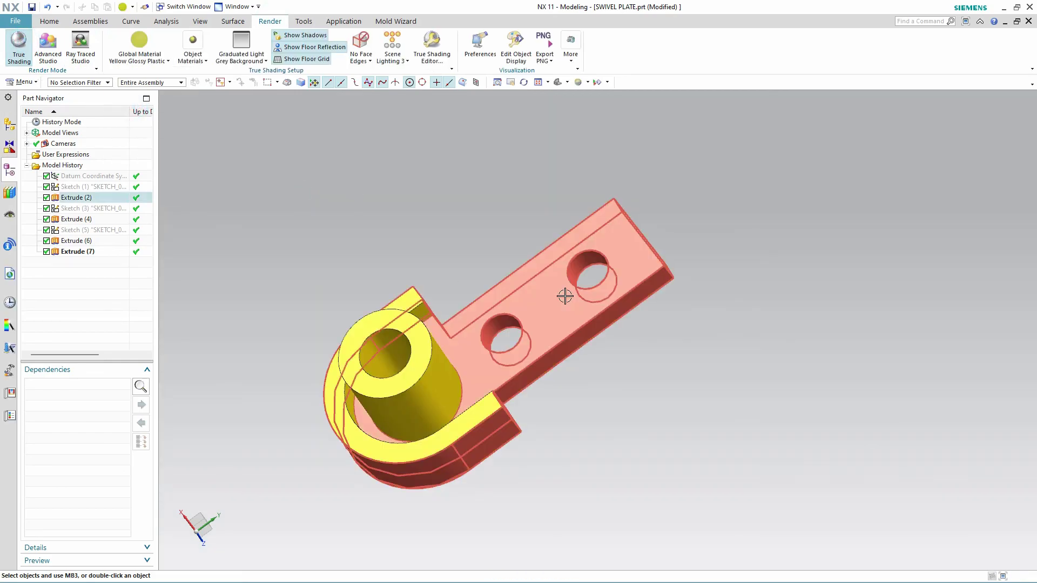
mouse_move(565, 297)
middle_mouse_down()
mouse_move(569, 203)
mouse_move(450, 277)
mouse_move(438, 250)
mouse_move(565, 208)
mouse_move(517, 224)
mouse_move(625, 257)
mouse_move(548, 250)
mouse_move(516, 299)
mouse_move(539, 226)
mouse_move(567, 227)
mouse_move(553, 289)
mouse_move(546, 281)
middle_mouse_up()
scroll(537, 245, "up", 2)
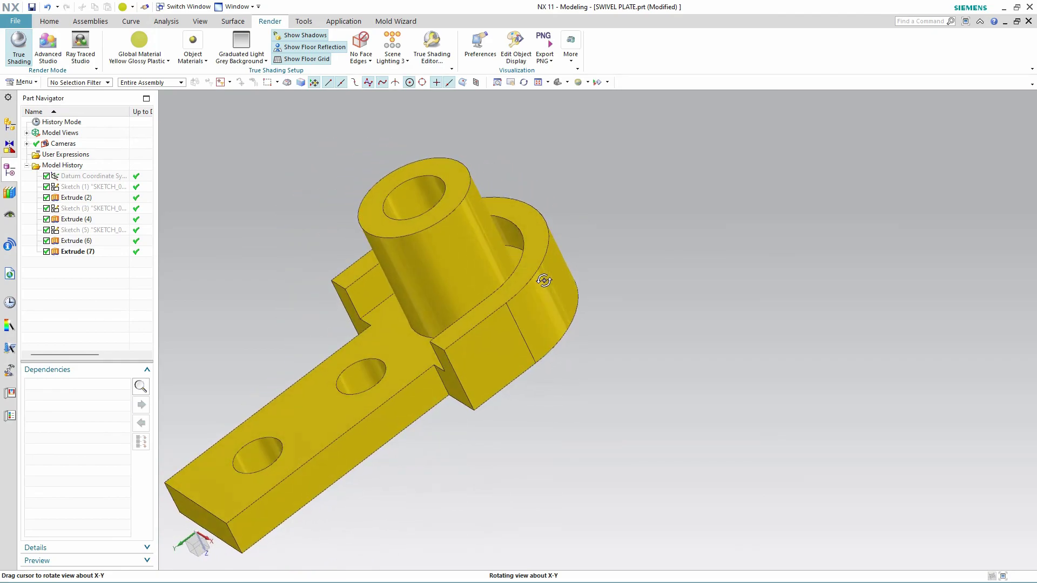
mouse_move(674, 404)
middle_mouse_down()
mouse_move(688, 419)
mouse_move(680, 404)
middle_mouse_up()
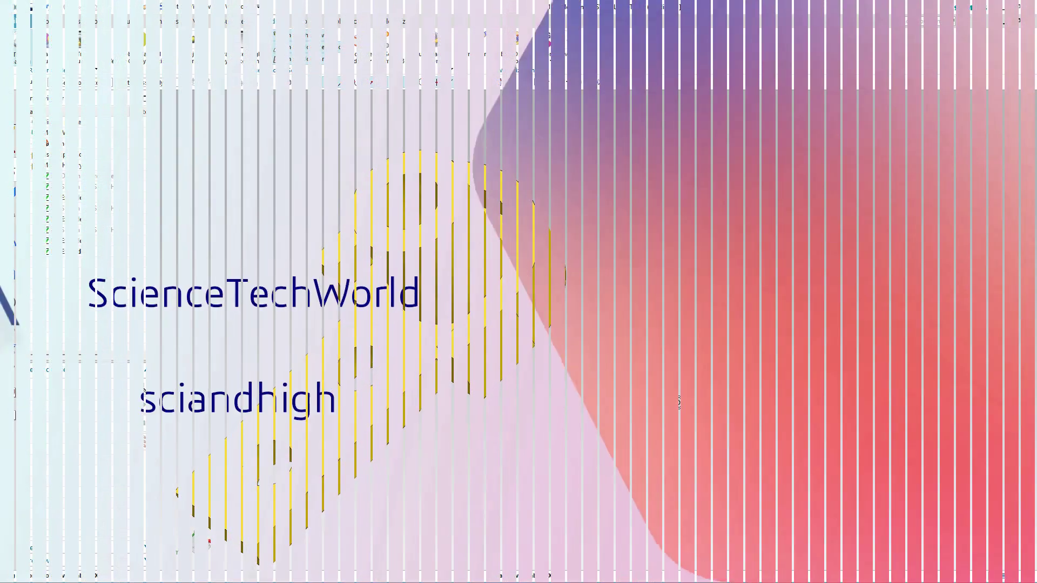